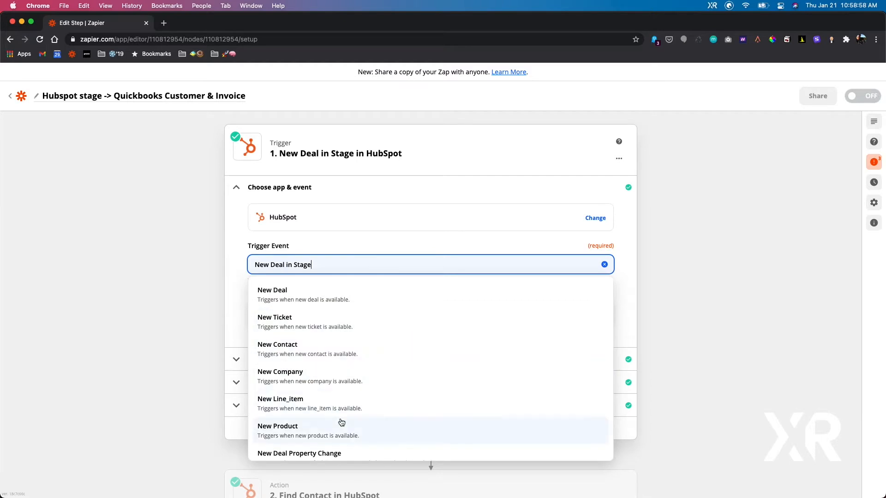
- Review the available HubSpot trigger events and check the Tutorial Example Deal in the Tutorial Trigger stage of the HubSpot Sales Pipeline
scroll(340, 422, up, 10)
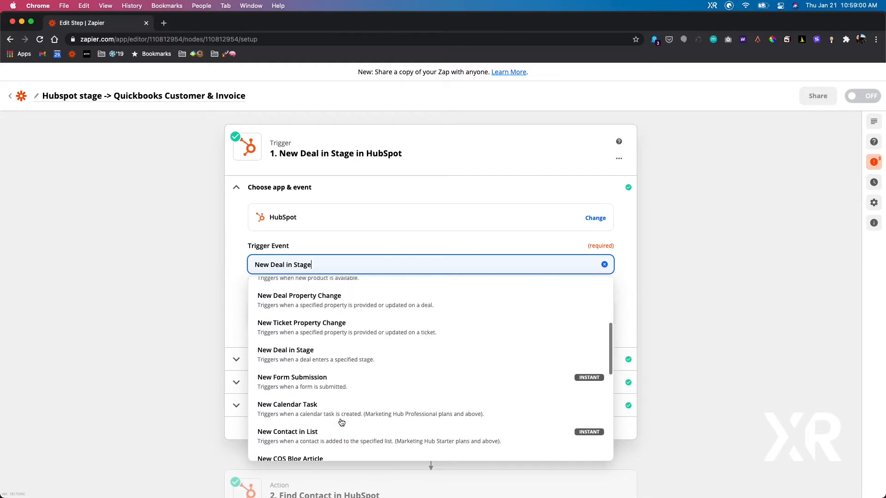
click(198, 307)
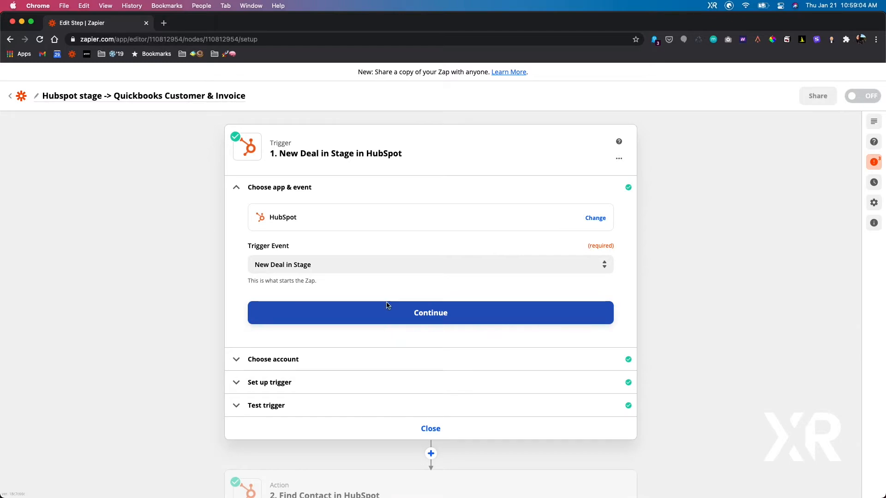
key(ctrl+Up)
click(265, 189)
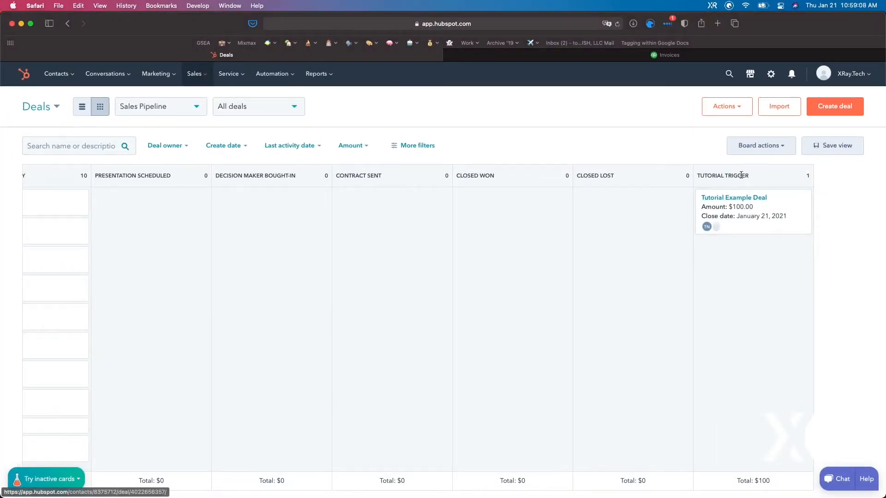
drag(721, 207, 743, 210)
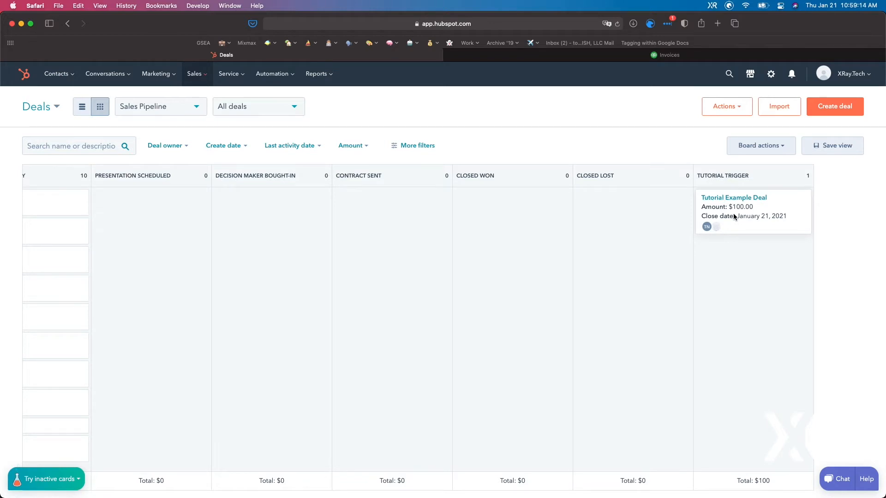
- Return to the Zap in Zapier and review the trigger's connected account, deal pipeline and deal stage settings
key(ctrl+Up)
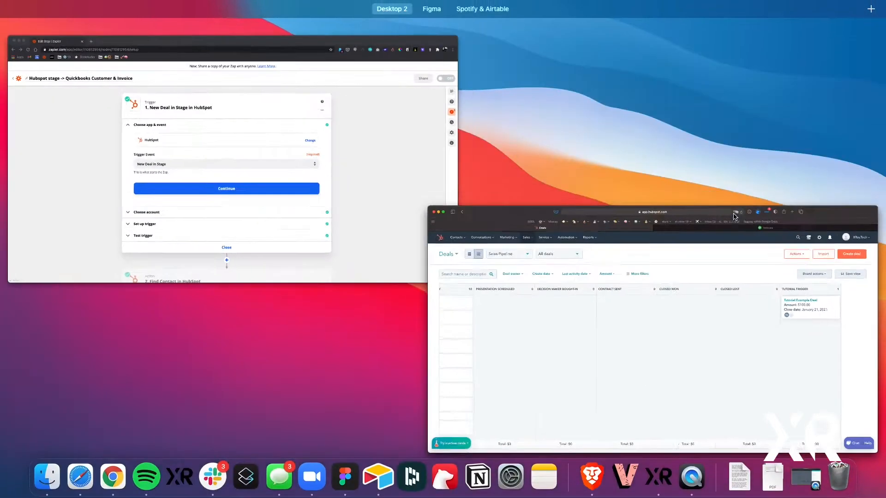
click(313, 151)
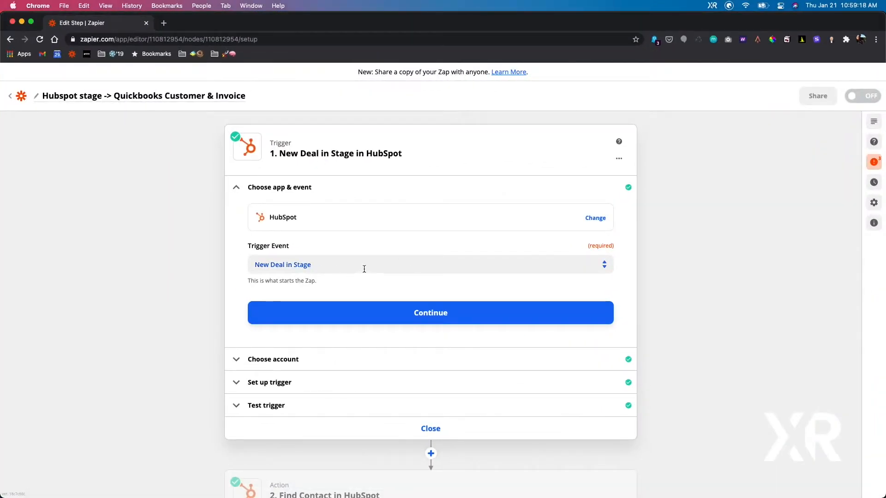
click(316, 323)
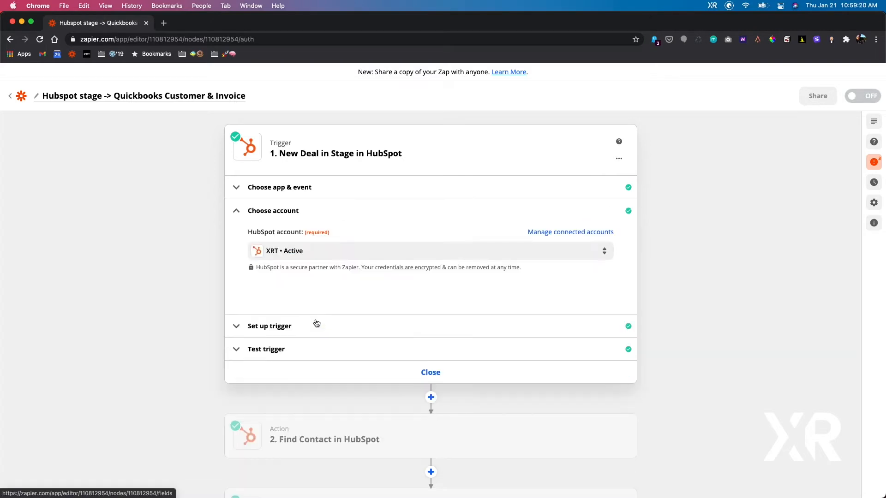
click(276, 326)
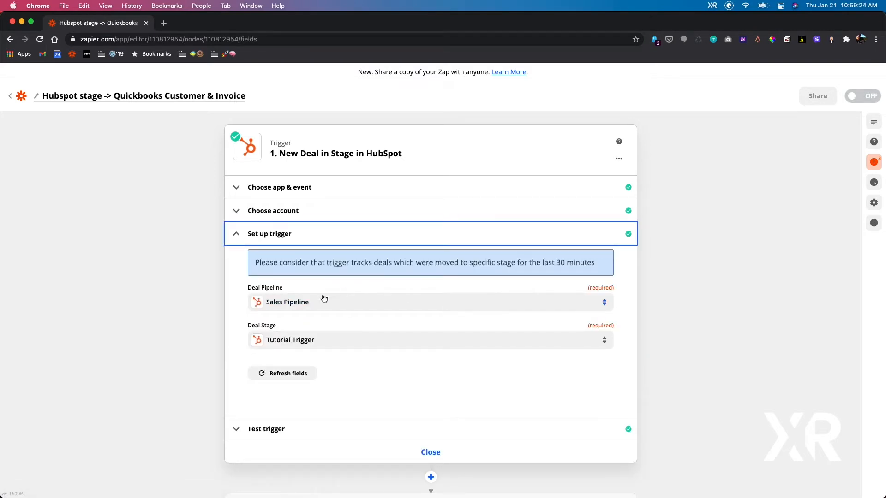
click(315, 308)
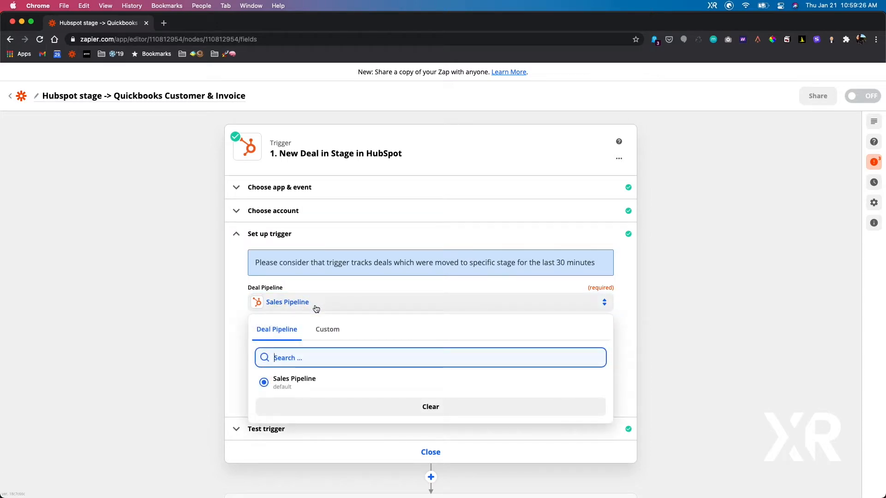
click(238, 305)
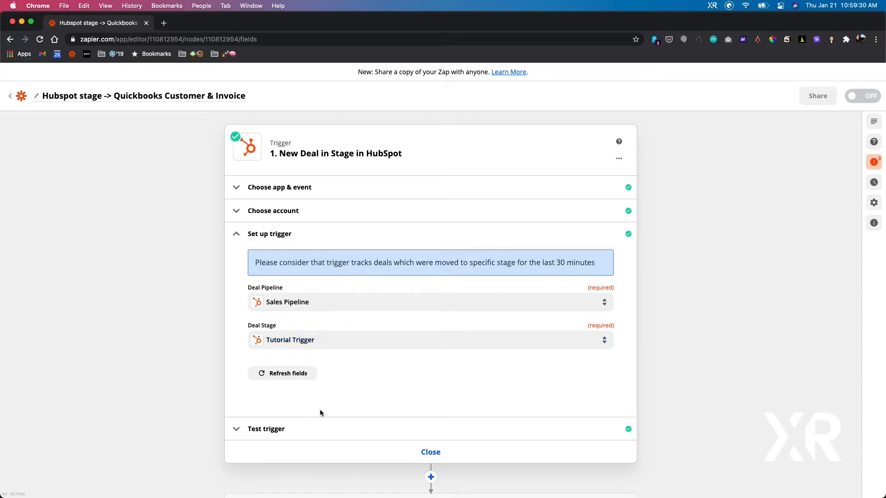
- Open the trigger's test results and examine the associated contact and company IDs in the sample deal
click(329, 427)
scroll(330, 429, down, 1)
scroll(329, 428, up, 1)
scroll(214, 387, down, 5)
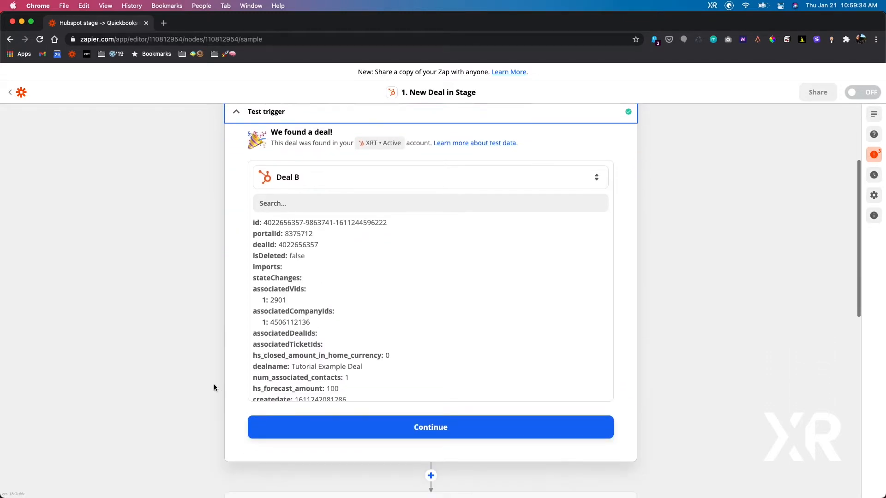
scroll(309, 331, down, 1)
scroll(308, 330, up, 1)
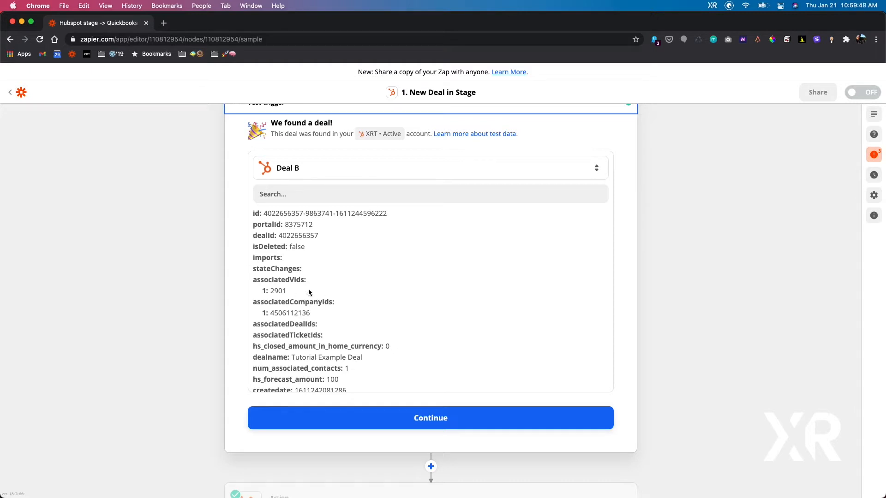
drag(251, 279, 292, 290)
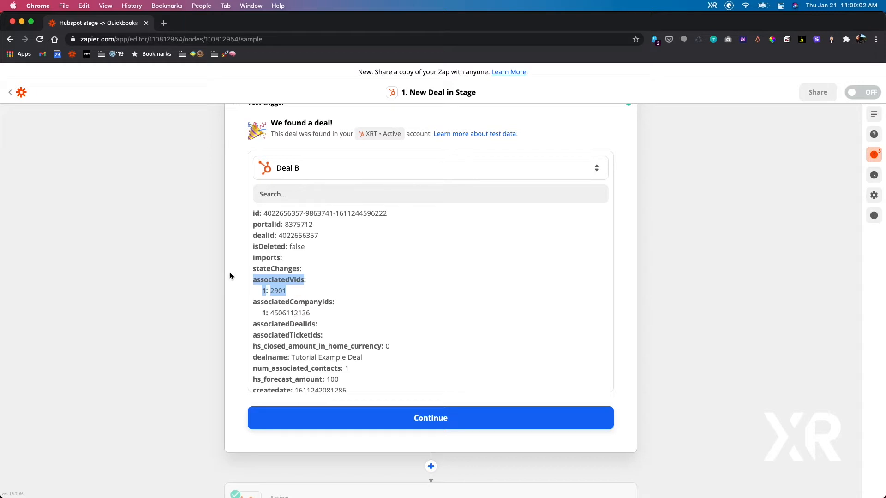
click(270, 292)
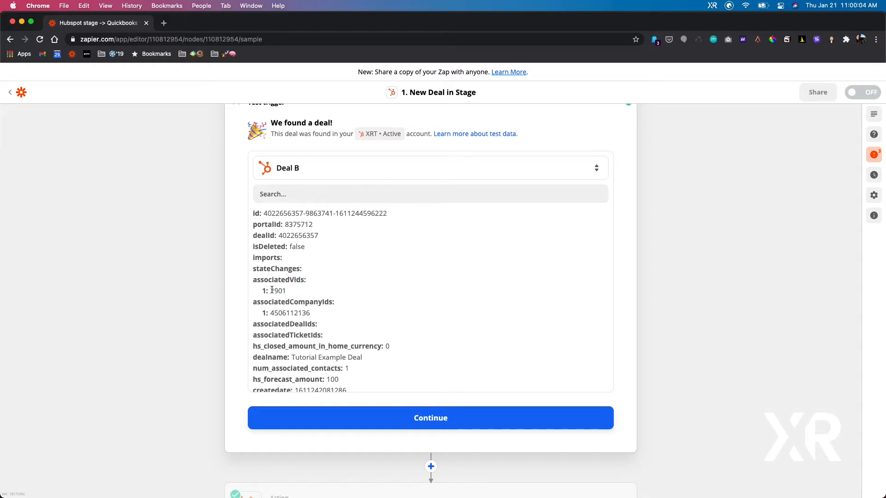
double_click(274, 290)
double_click(260, 302)
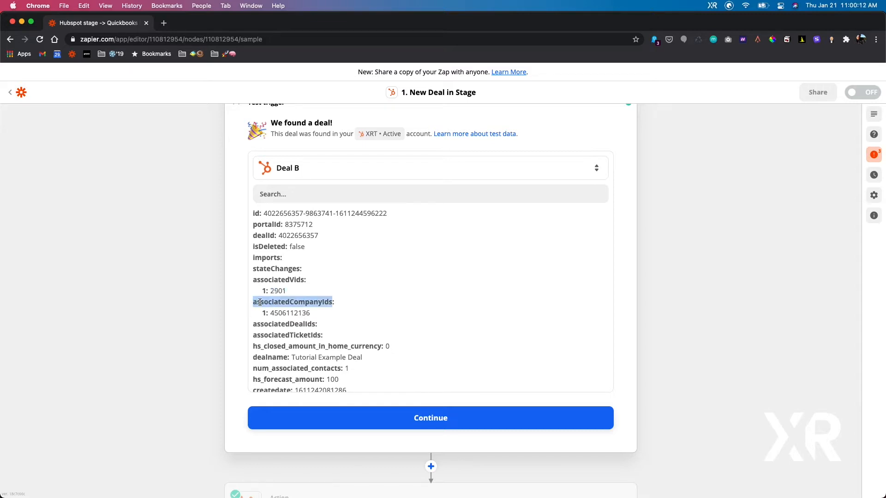
double_click(285, 314)
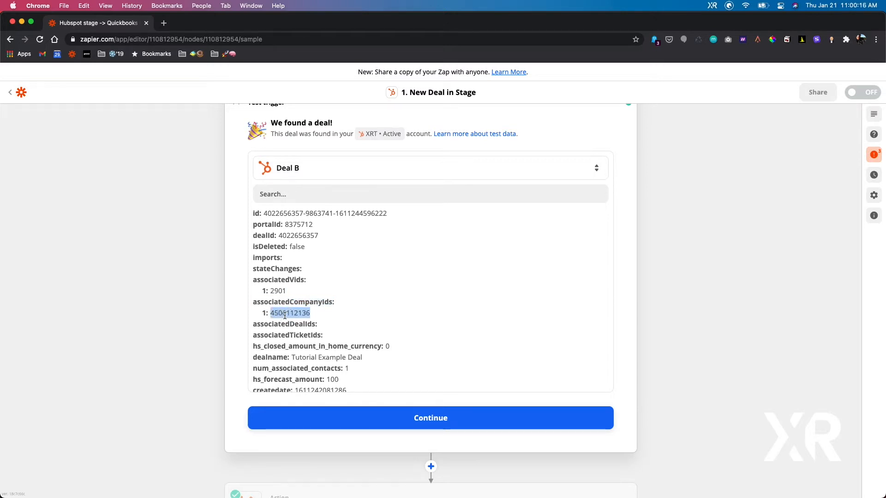
- Examine the remaining fields of the trigger's sample deal, focusing on the forecast amount and the amount
scroll(284, 315, down, 5)
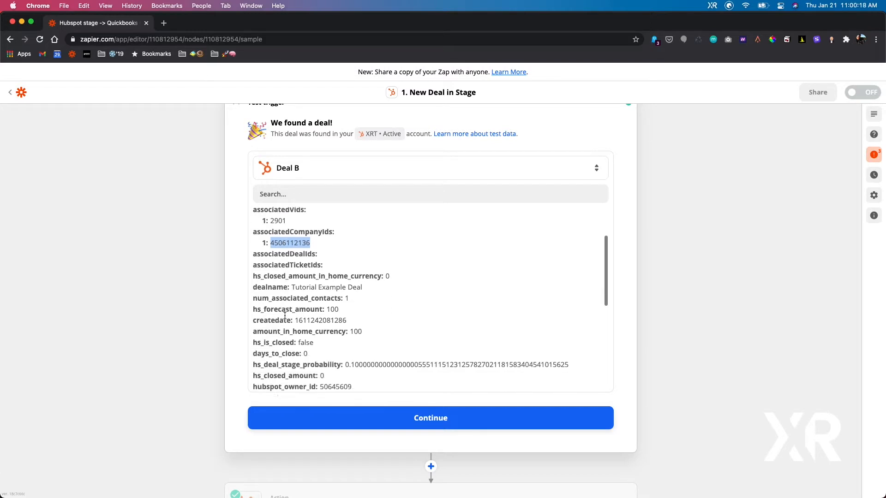
scroll(285, 315, down, 5)
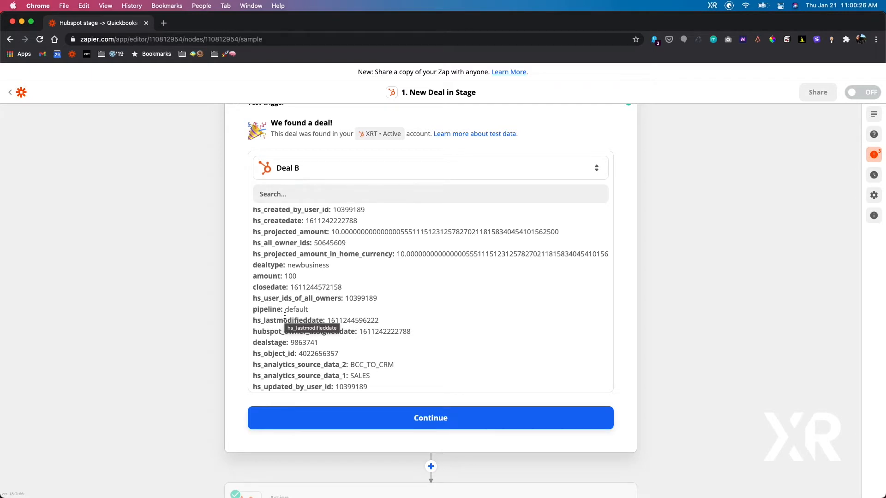
scroll(284, 316, up, 6)
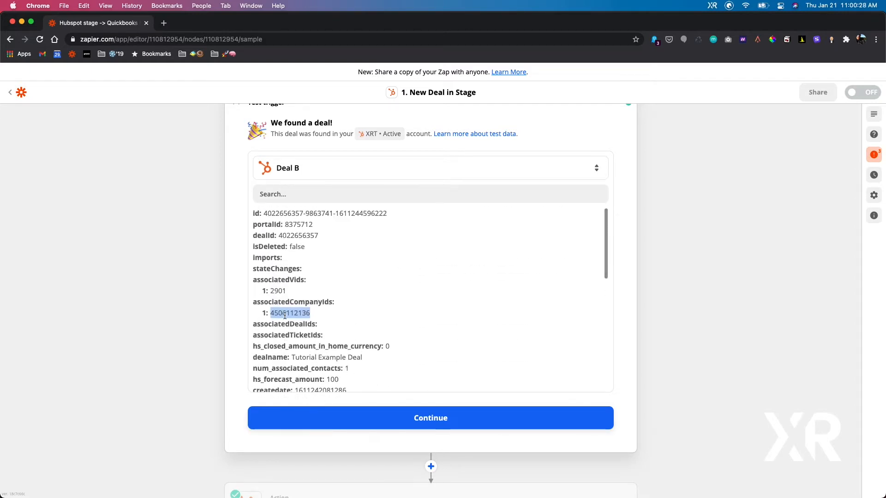
scroll(285, 316, down, 5)
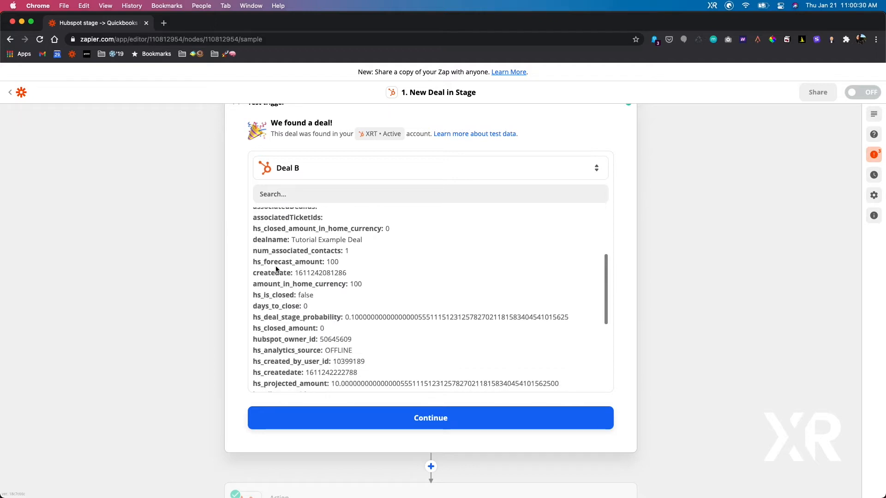
double_click(287, 262)
double_click(332, 261)
scroll(332, 259, down, 5)
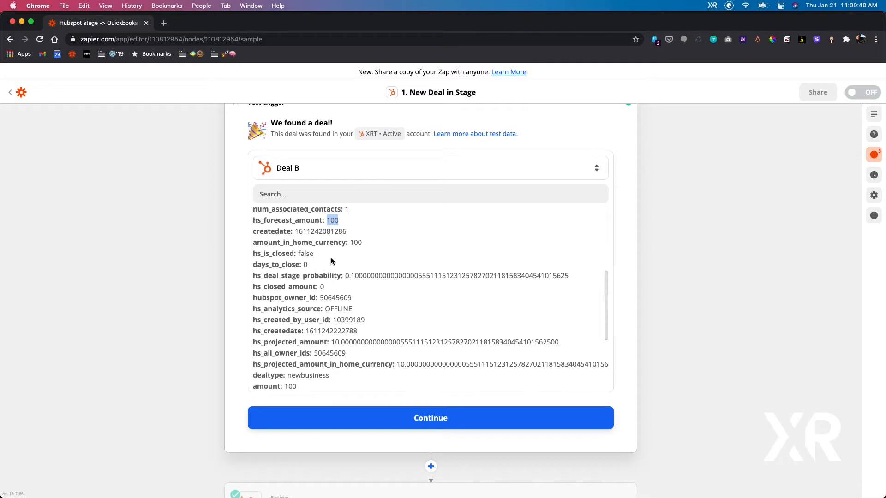
scroll(331, 261, down, 5)
double_click(277, 328)
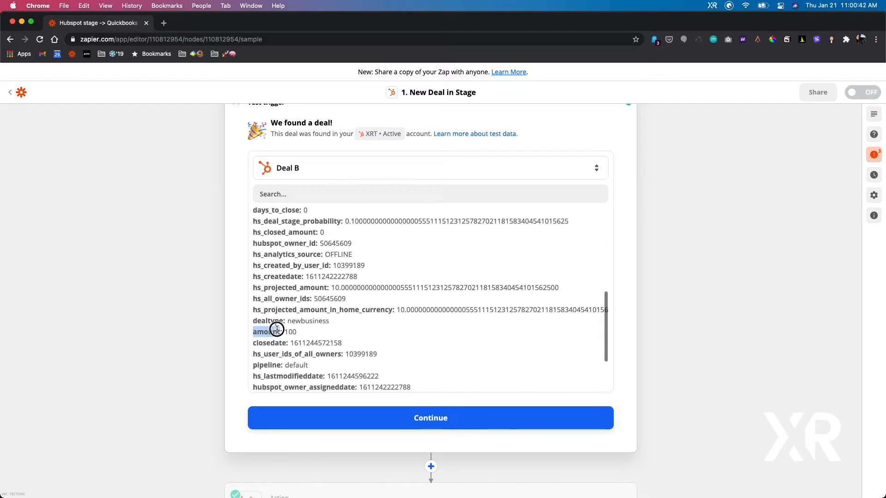
scroll(277, 329, down, 5)
scroll(277, 329, down, 5)
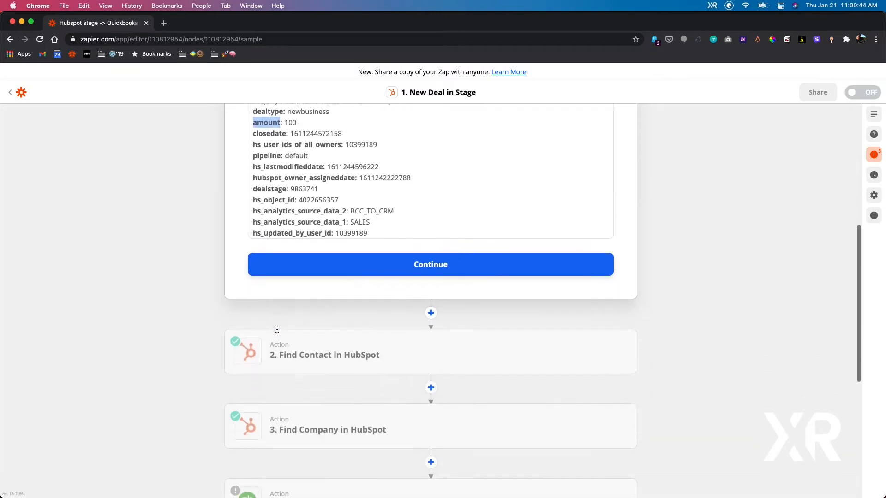
- Open the Find Contact in HubSpot action and review its event, account and search setup
click(312, 320)
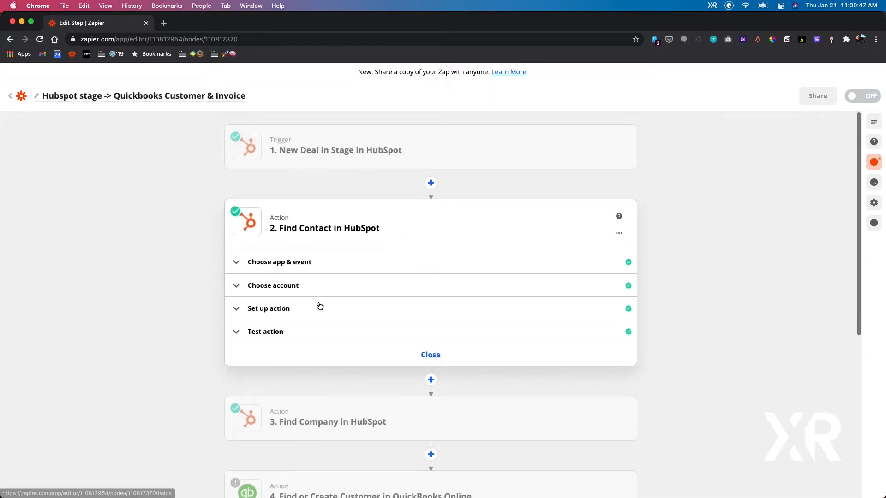
click(271, 261)
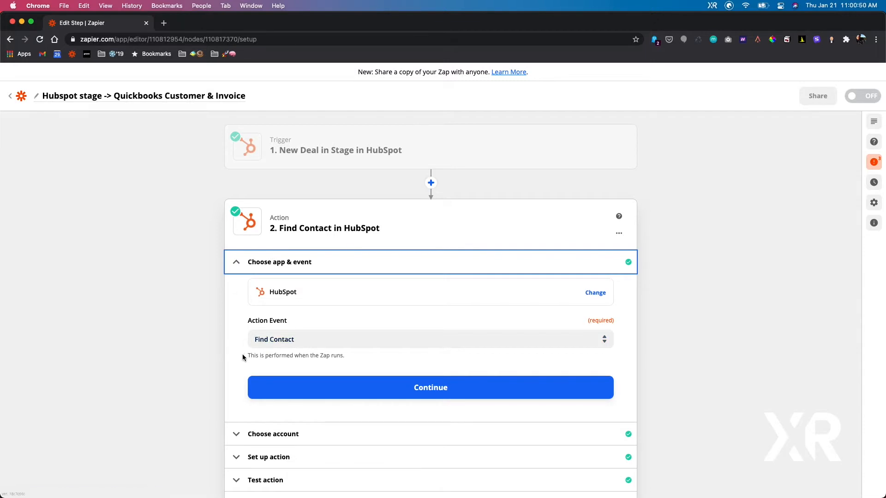
click(264, 370)
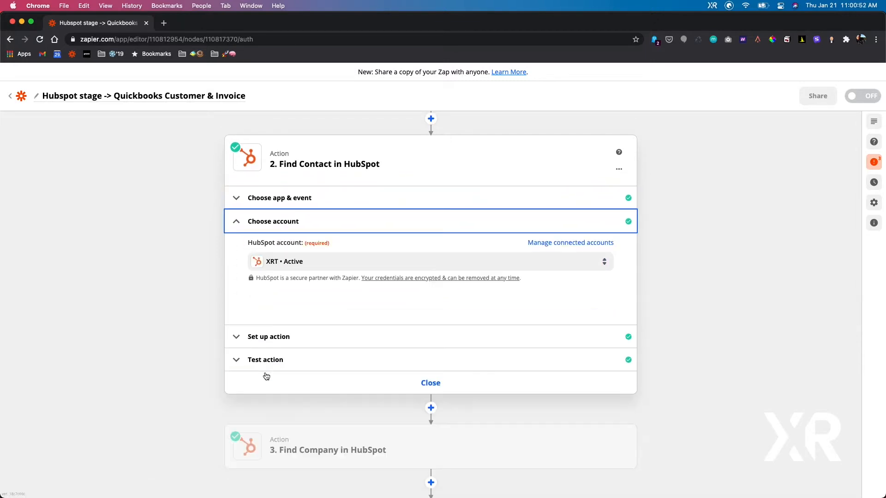
click(276, 314)
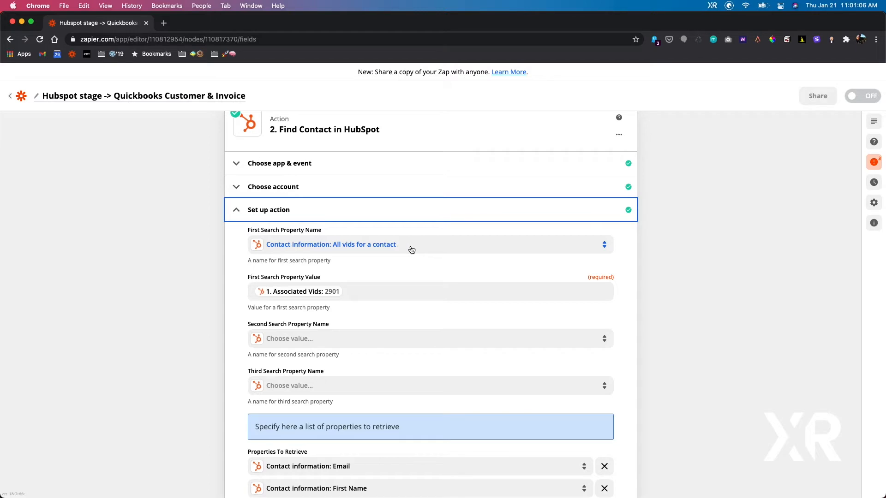
- Search the data options for the First Search Property Value for "vids", close them unchanged, and review the contact properties to retrieve
click(366, 291)
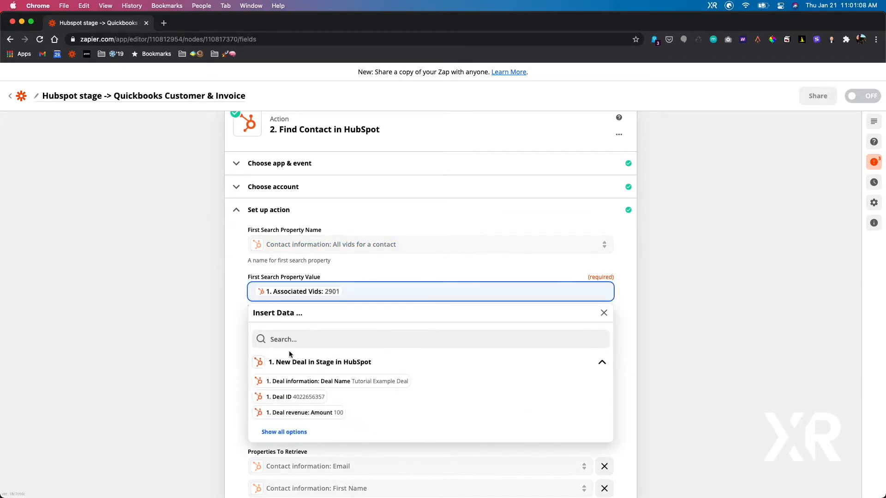
scroll(283, 414, down, 1)
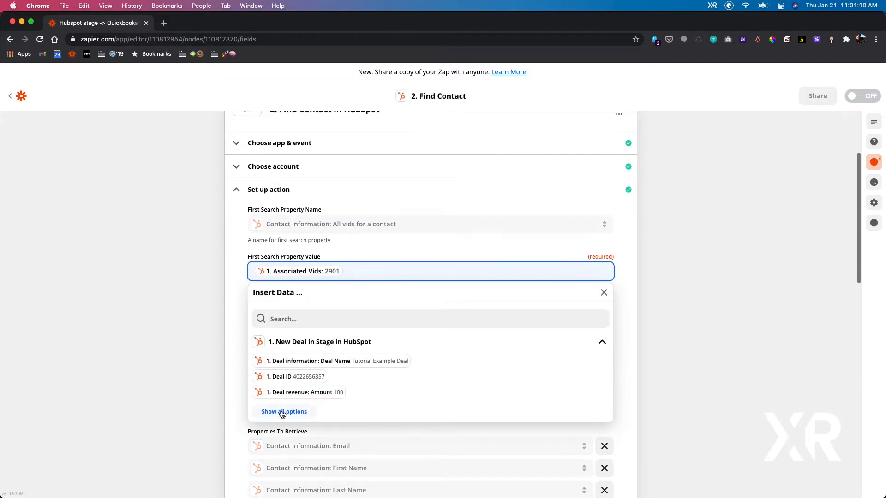
click(283, 414)
scroll(283, 414, down, 8)
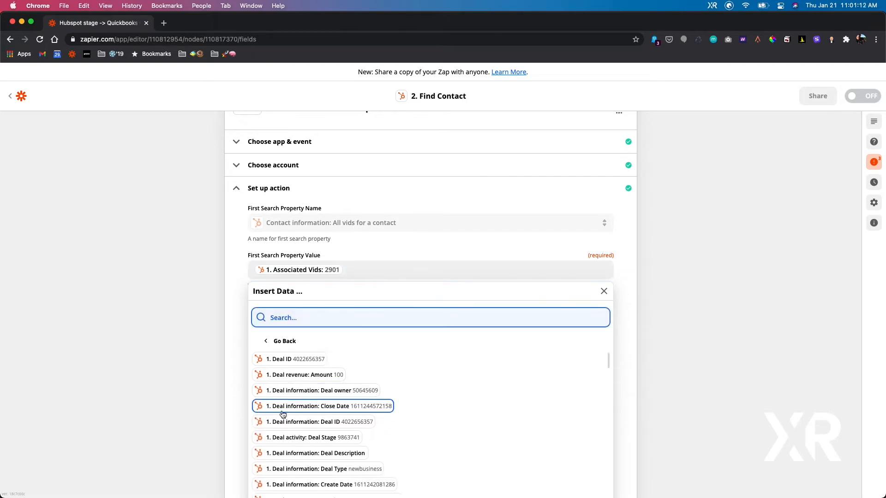
scroll(283, 414, up, 10)
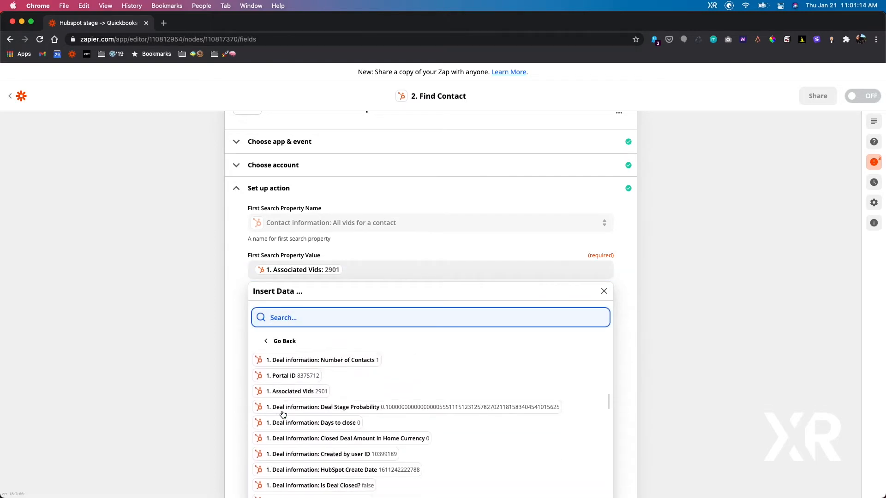
text(vids)
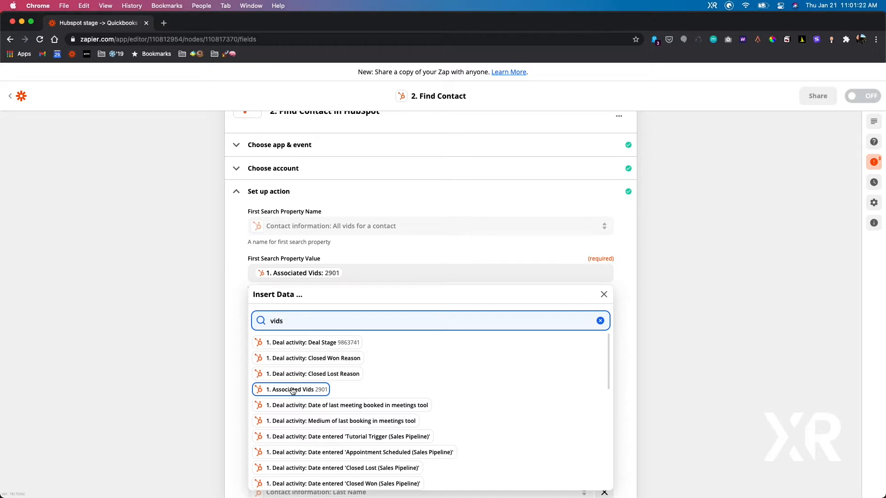
click(245, 286)
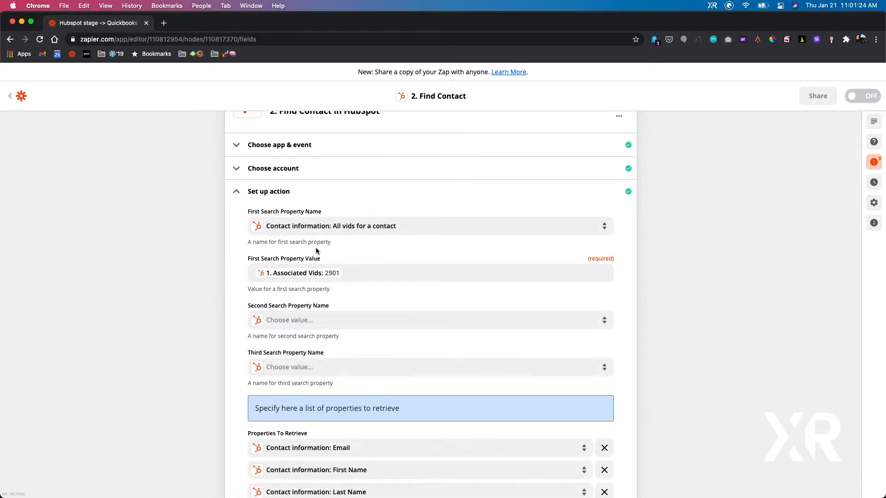
scroll(286, 274, down, 3)
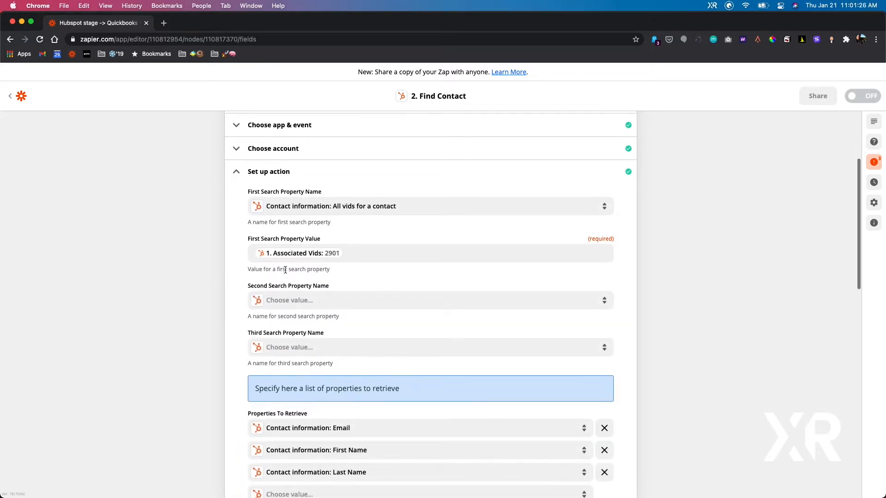
scroll(286, 273, down, 5)
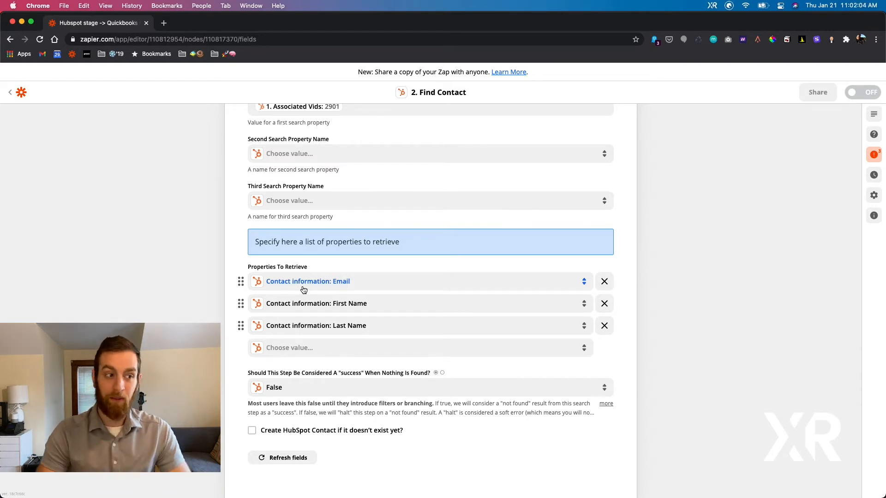
- Open the Find Contact action's test results and examine the contact's email and search-found status
scroll(303, 290, down, 2)
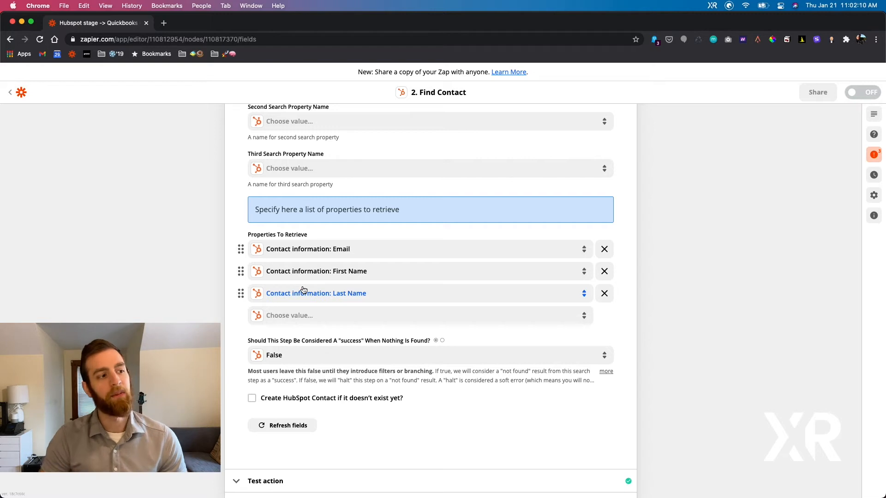
scroll(304, 290, down, 1)
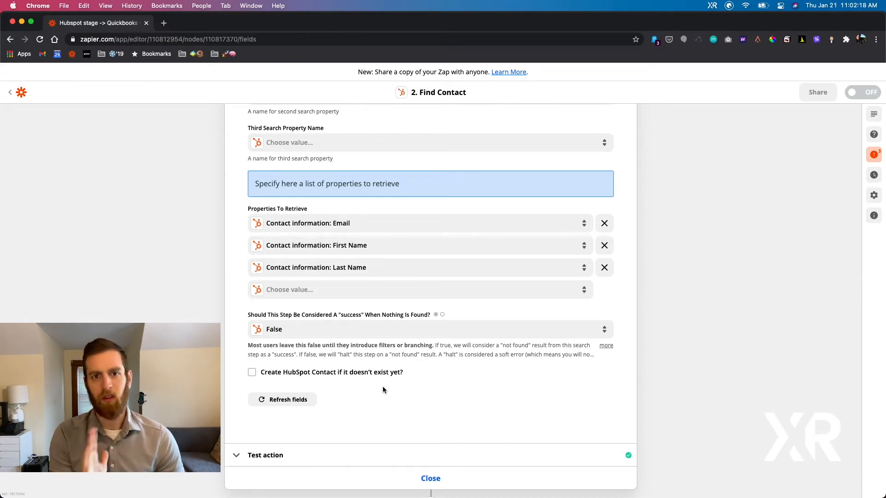
scroll(383, 387, down, 2)
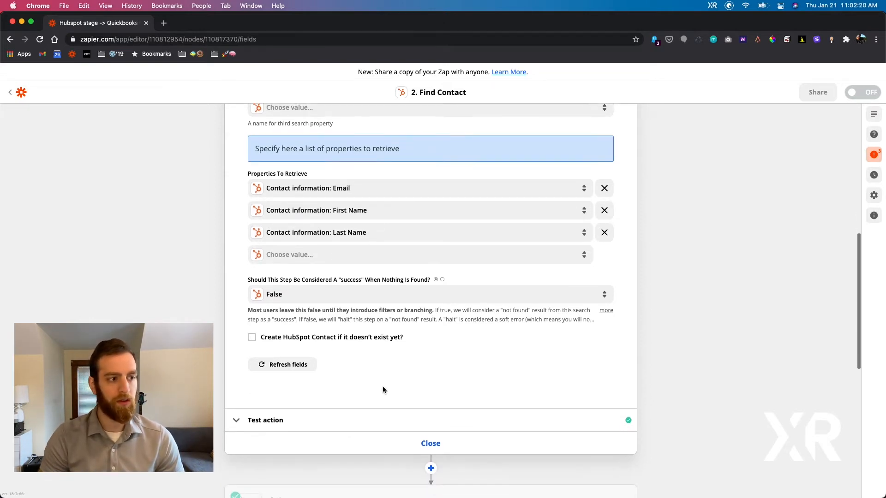
click(332, 420)
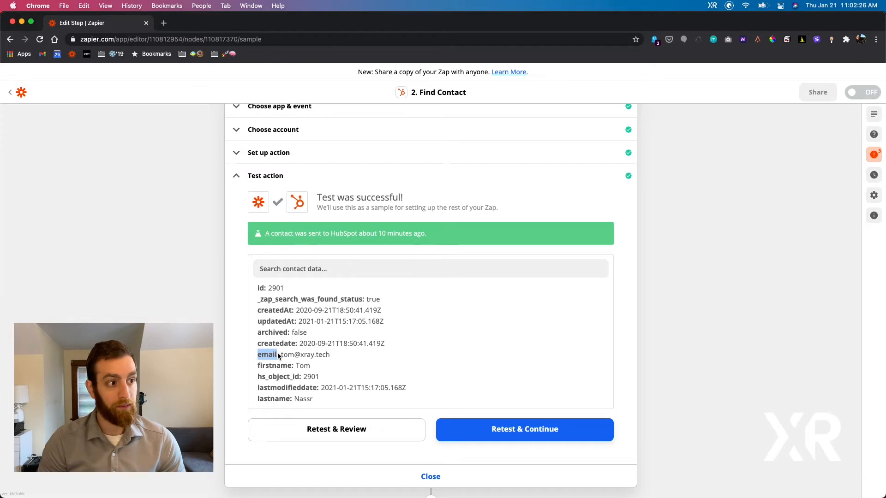
double_click(292, 352)
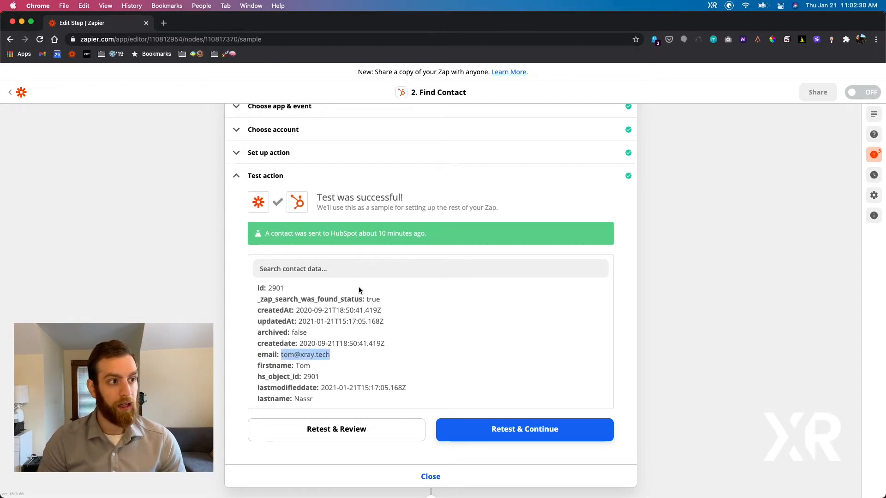
drag(334, 299, 386, 301)
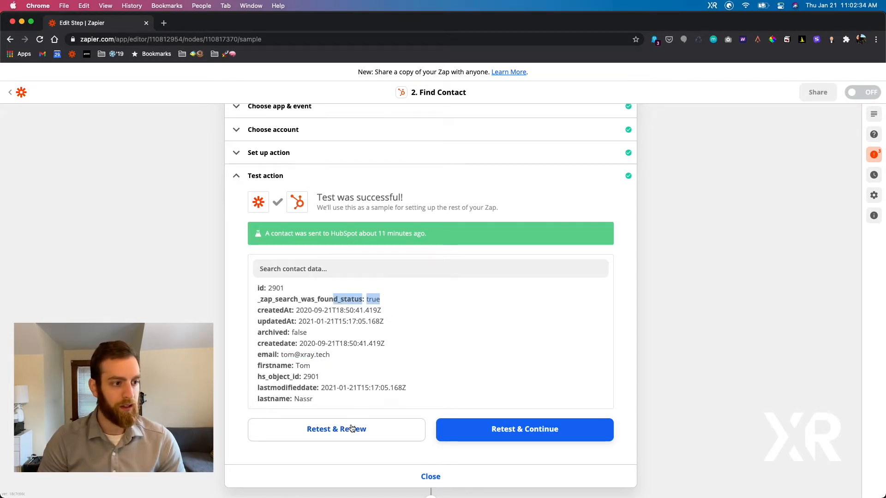
- Open the Find Company in HubSpot action and review its search property name and value setup
scroll(352, 429, down, 5)
scroll(352, 425, down, 2)
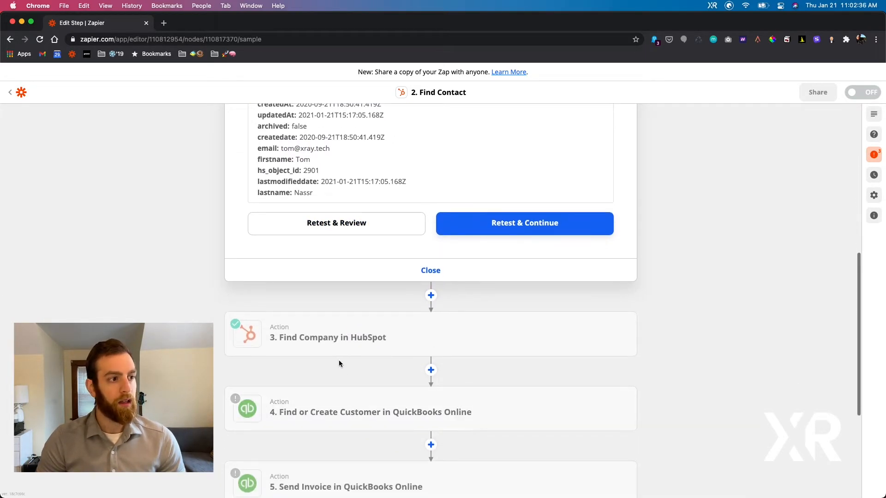
click(337, 356)
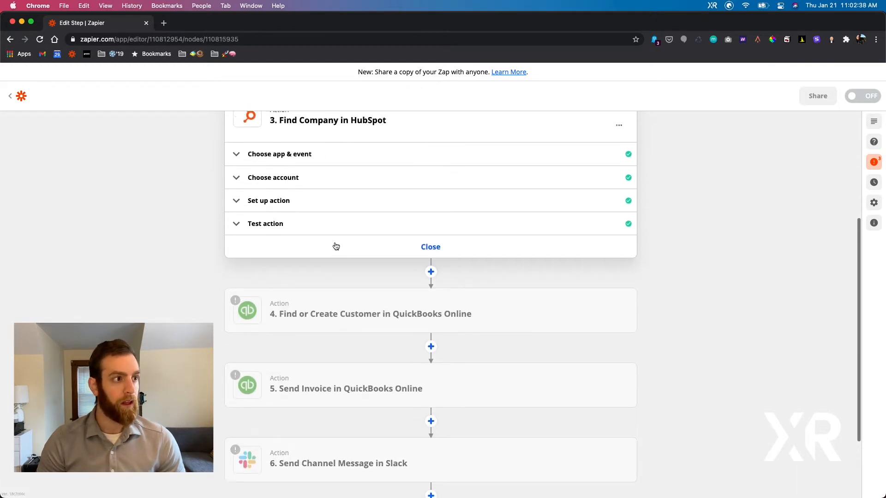
click(279, 228)
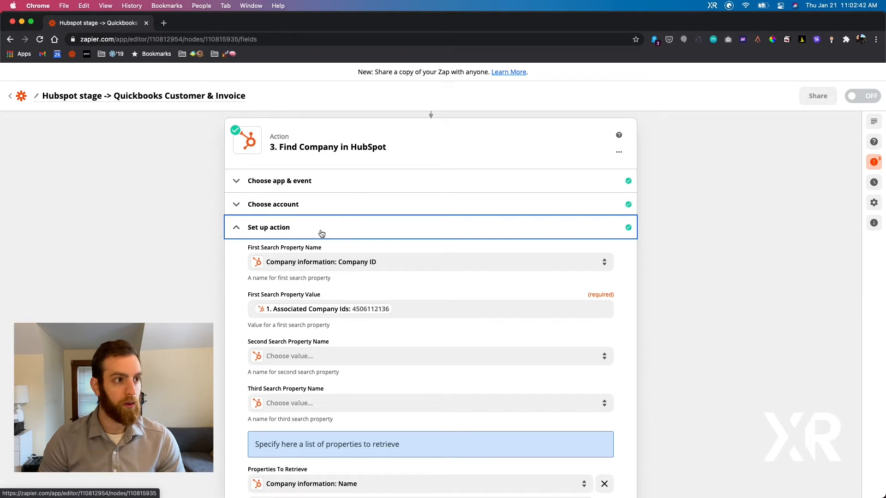
scroll(355, 300, down, 2)
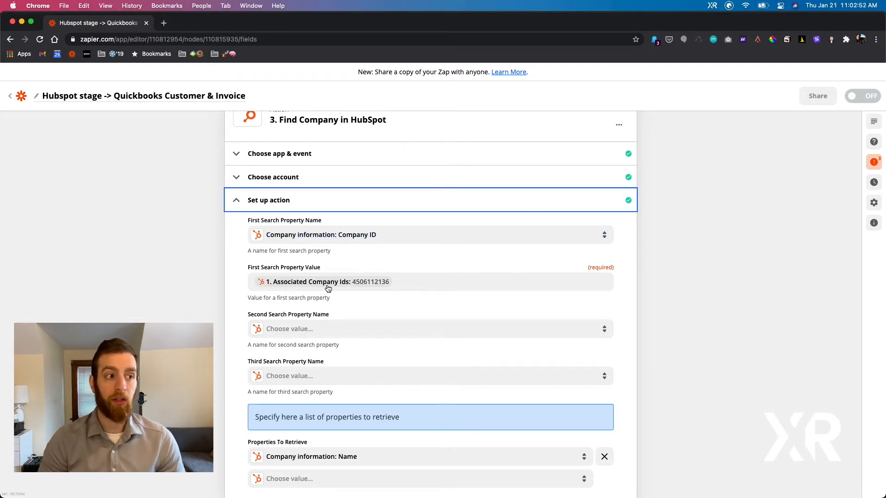
- Browse all New Deal in Stage data options for the company's First Search Property Value and close them without selecting any
click(411, 282)
click(283, 353)
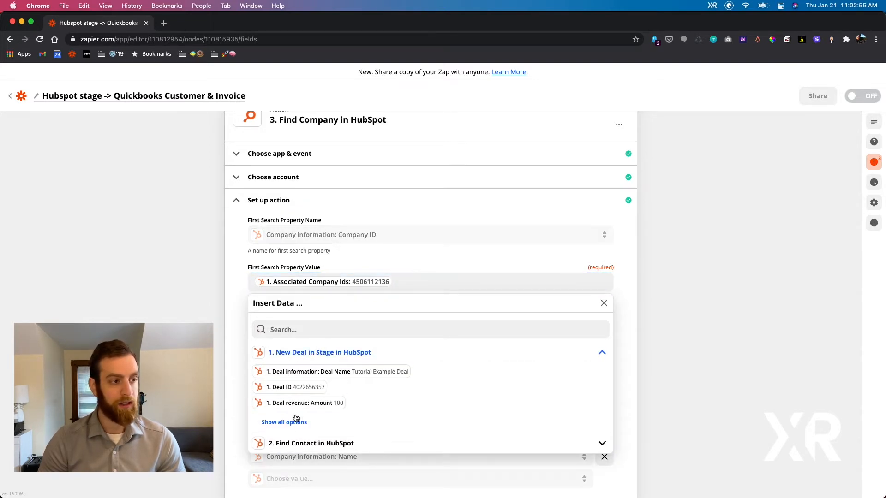
click(291, 422)
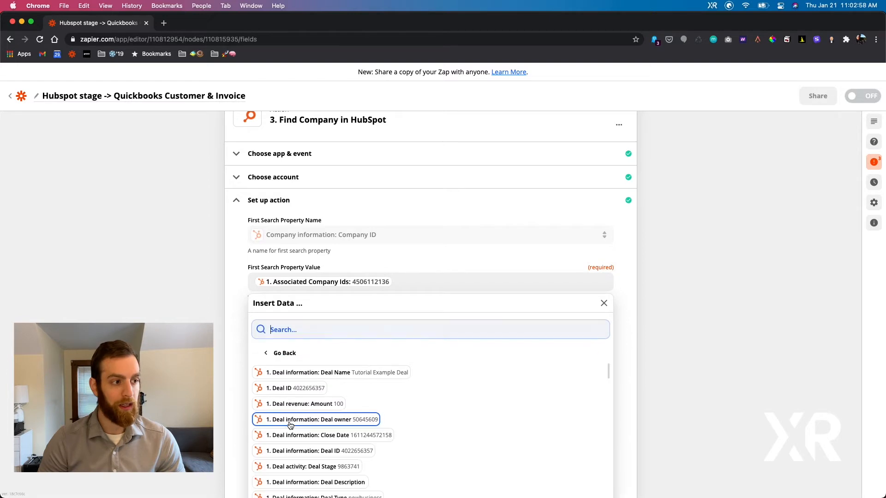
scroll(303, 421, down, 2)
scroll(286, 397, up, 2)
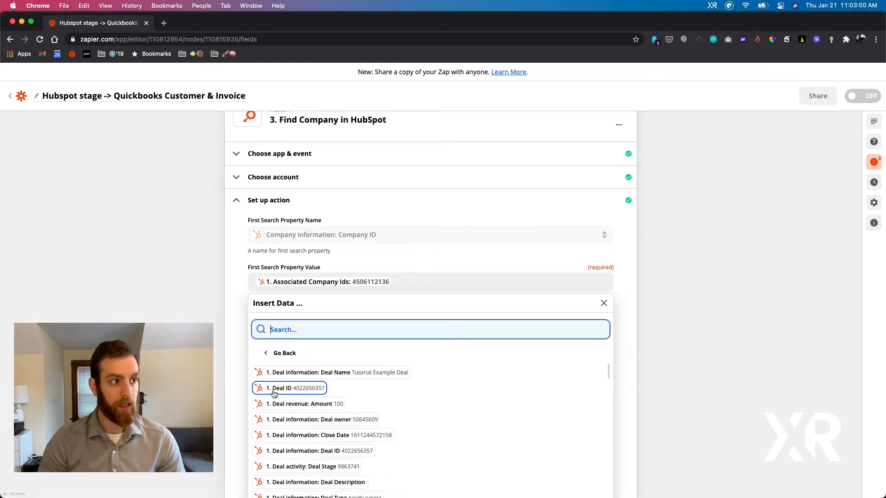
click(229, 355)
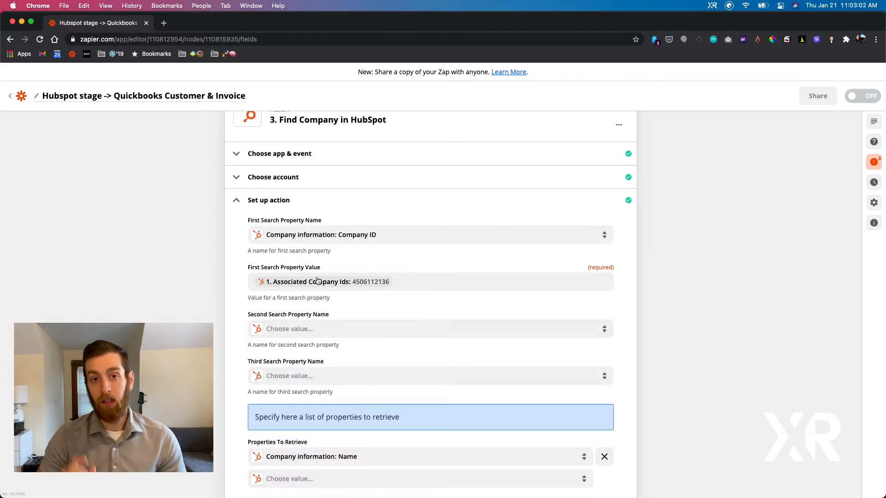
- Compare the company search with the preceding trigger and contact steps, and review the company properties to retrieve
scroll(317, 281, up, 5)
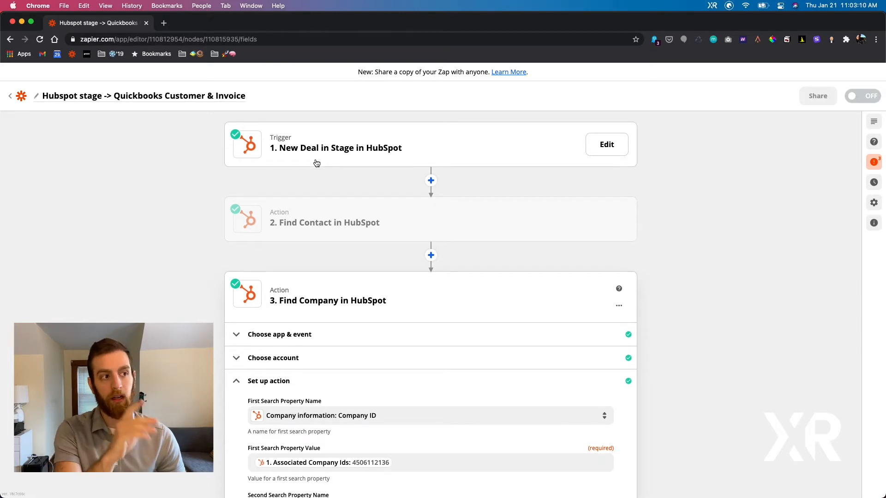
scroll(318, 163, down, 3)
scroll(316, 161, down, 6)
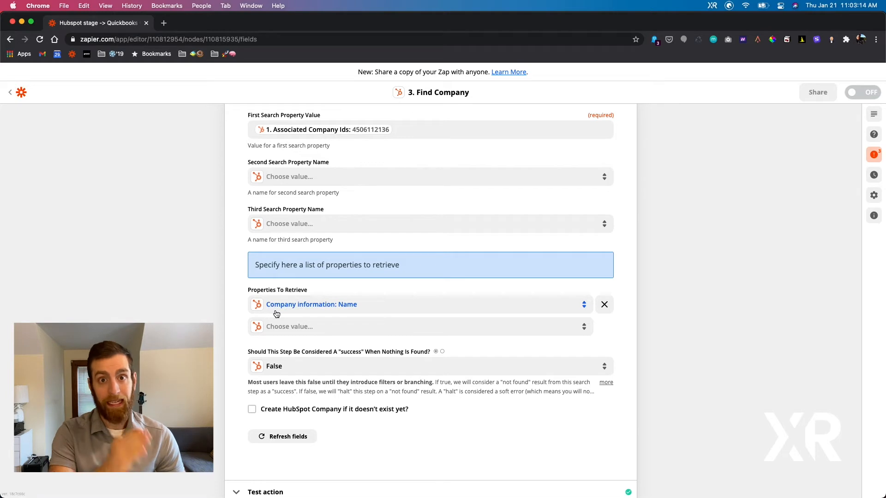
scroll(277, 314, down, 5)
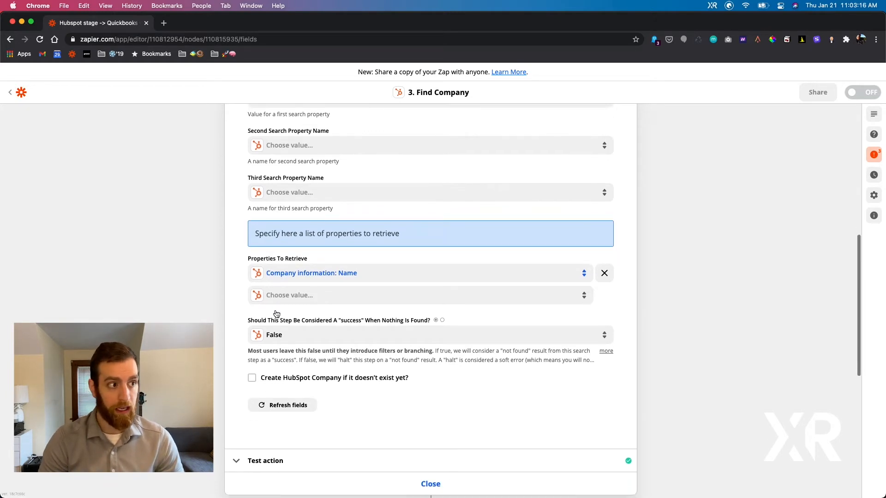
- Retest the Find Company action and examine the name, search-found status and ID in the returned company data
click(279, 283)
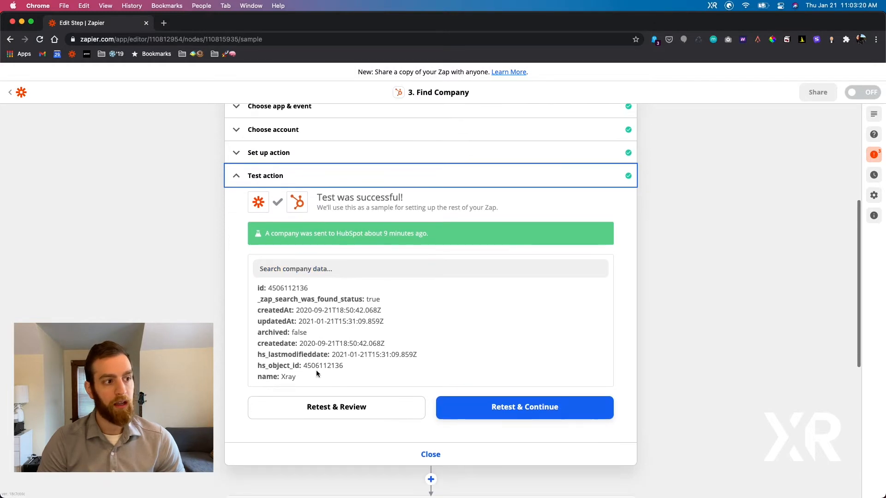
click(329, 410)
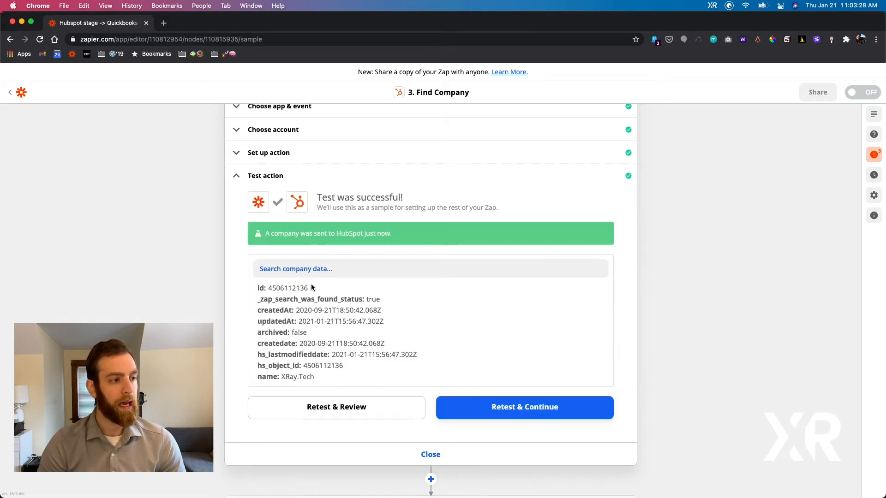
double_click(275, 378)
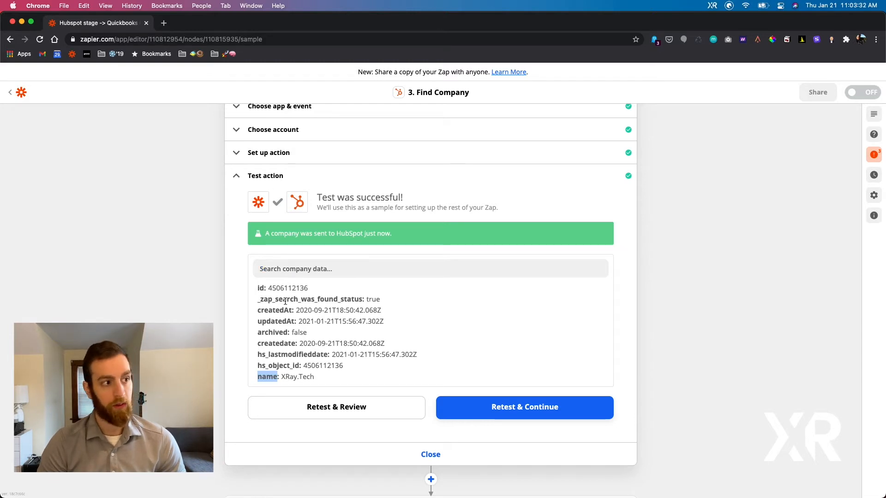
drag(284, 298, 442, 302)
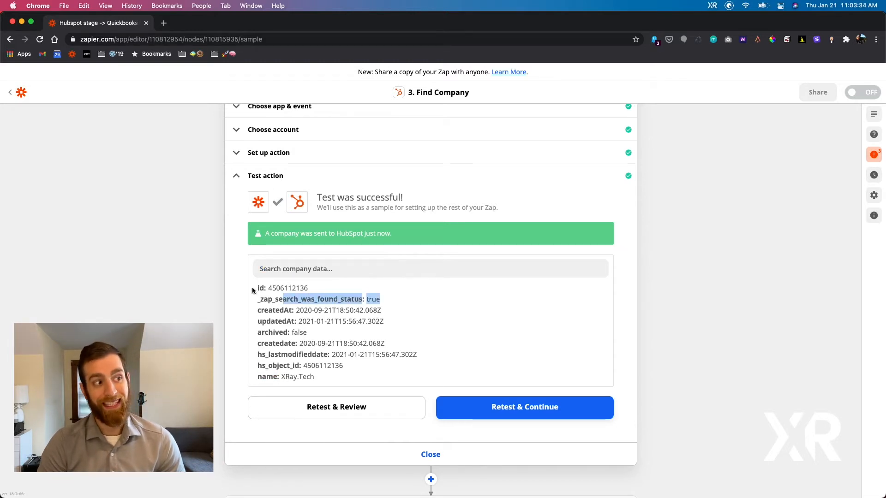
drag(257, 287, 358, 289)
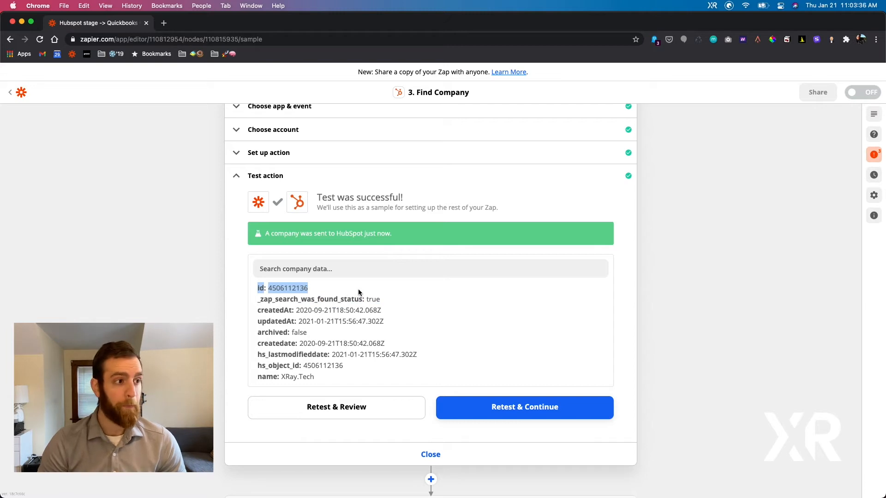
- Open the setup of the Find or Create Customer in QuickBooks Online action and check the Search Field options, keeping Email
scroll(359, 289, down, 5)
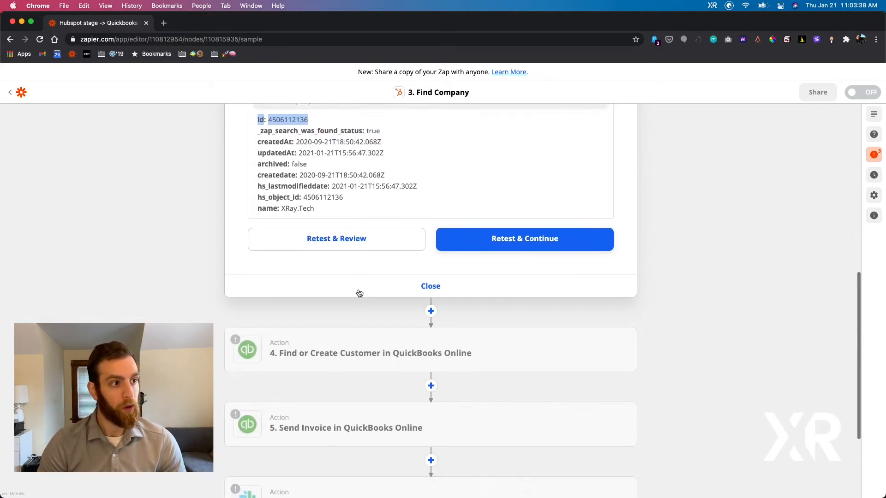
click(375, 330)
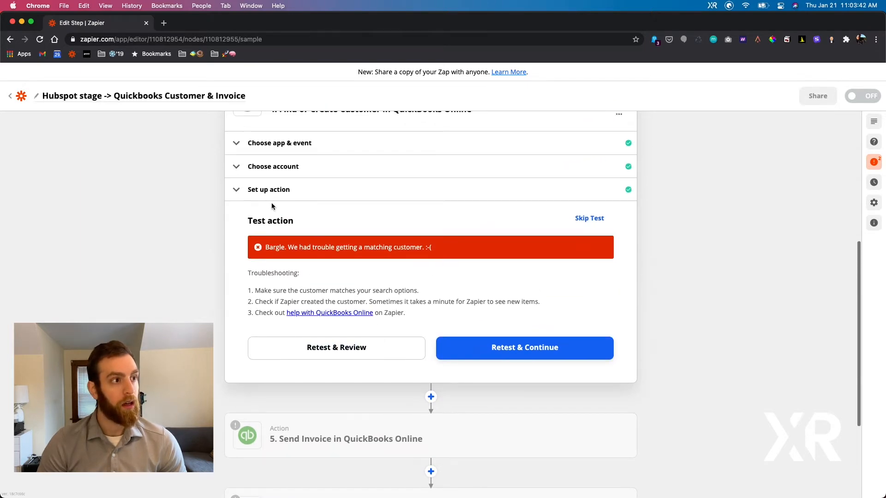
click(273, 189)
scroll(275, 191, up, 2)
scroll(274, 192, up, 1)
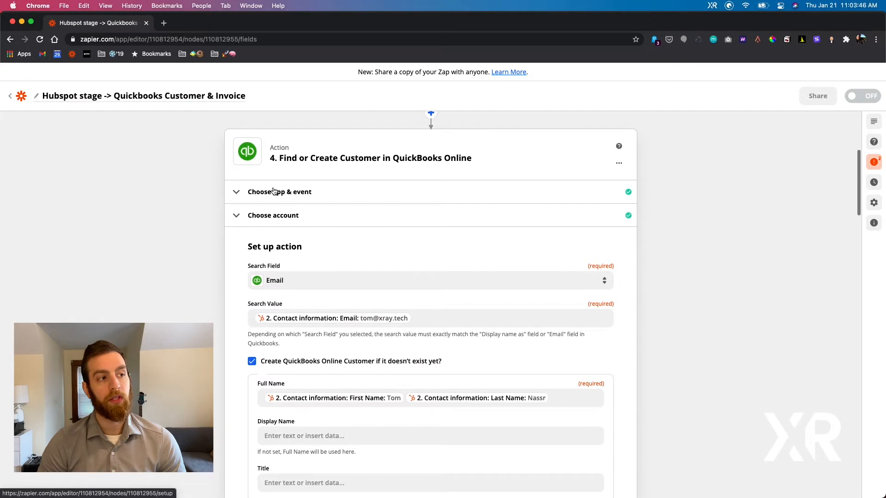
click(303, 281)
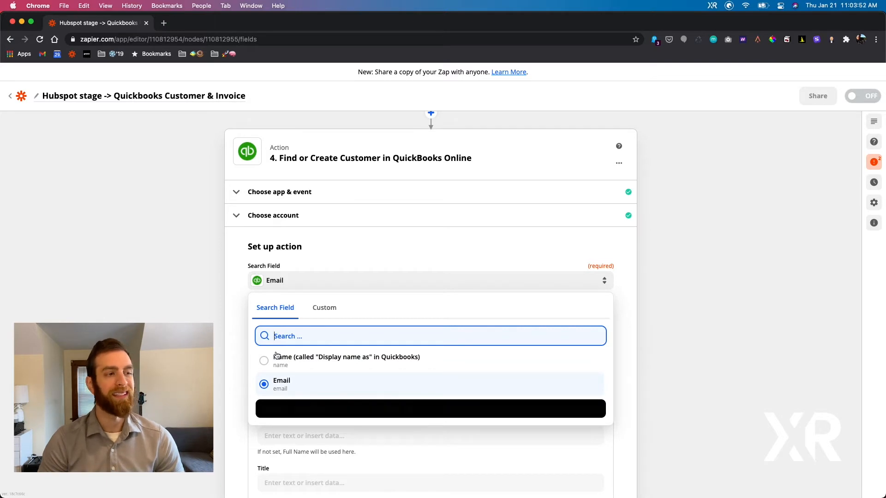
click(240, 321)
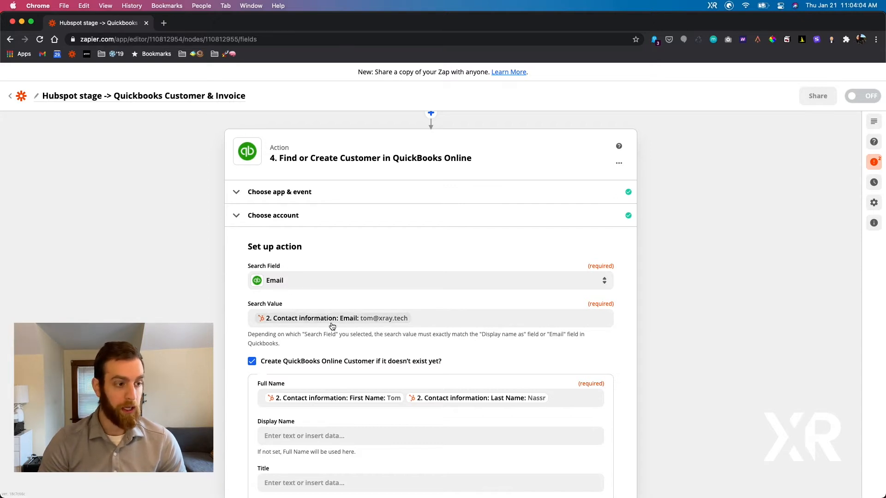
- Review the option to create a QuickBooks Online customer if none exists and examine the customer fields available for it
scroll(332, 326, down, 3)
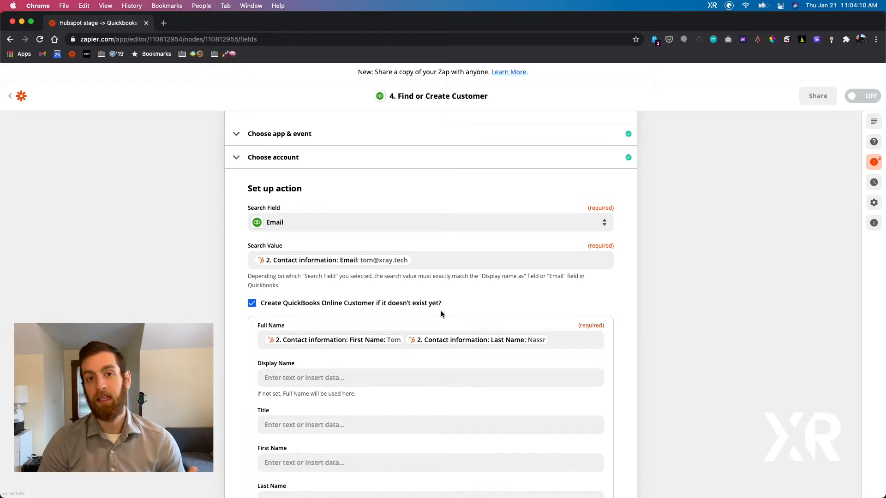
scroll(441, 312, down, 1)
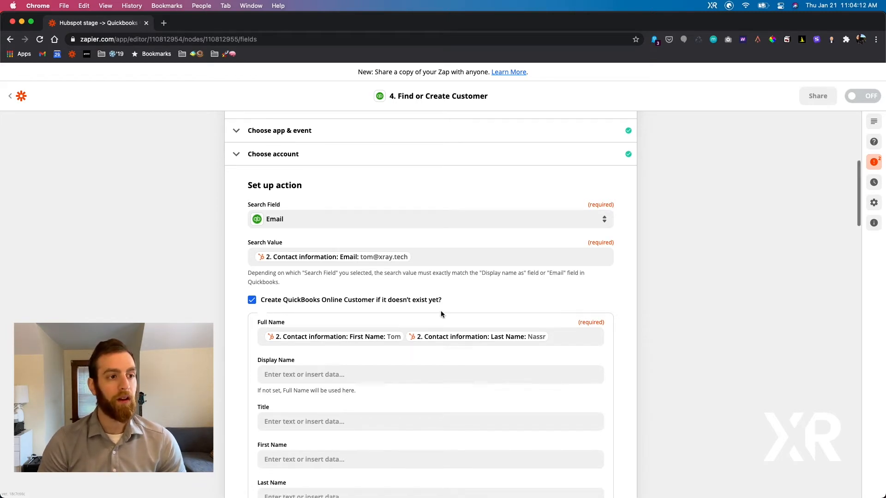
scroll(303, 327, down, 16)
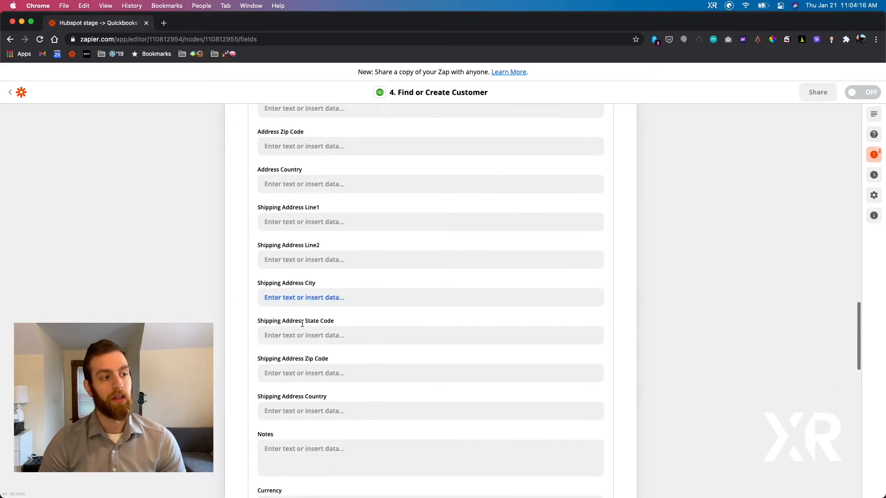
scroll(303, 327, up, 20)
scroll(302, 326, down, 5)
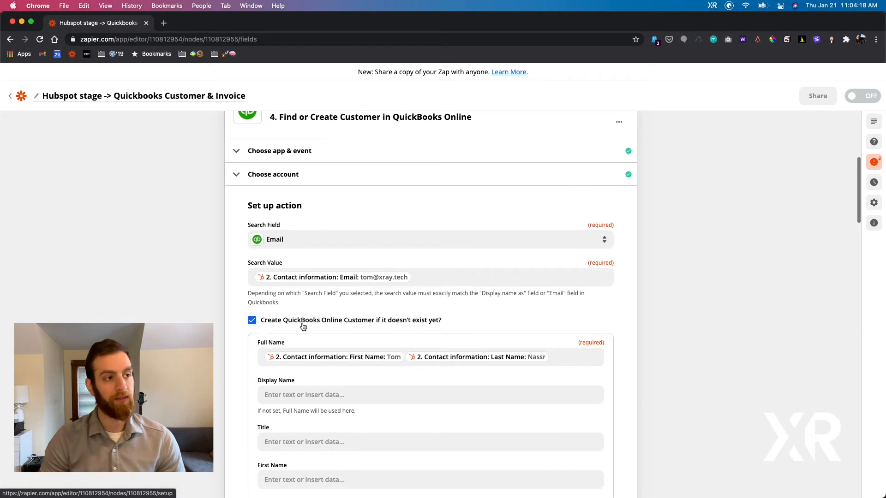
scroll(302, 324, down, 1)
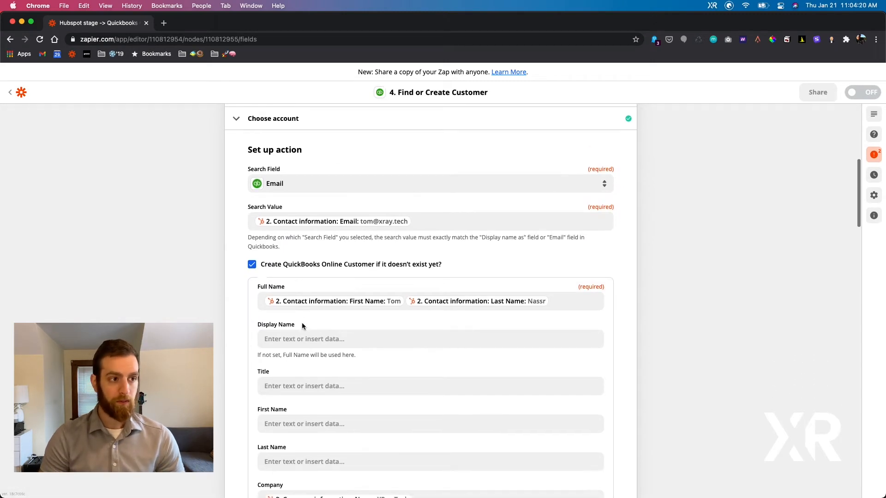
- Inspect the contact data mapped to the new customer's Full Name without changing it, and review the Company and Email mappings
click(276, 308)
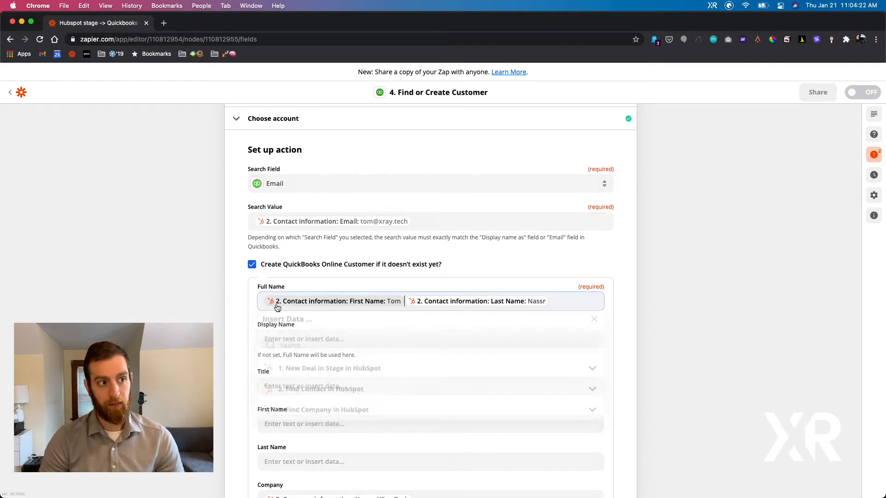
click(561, 298)
scroll(562, 300, down, 1)
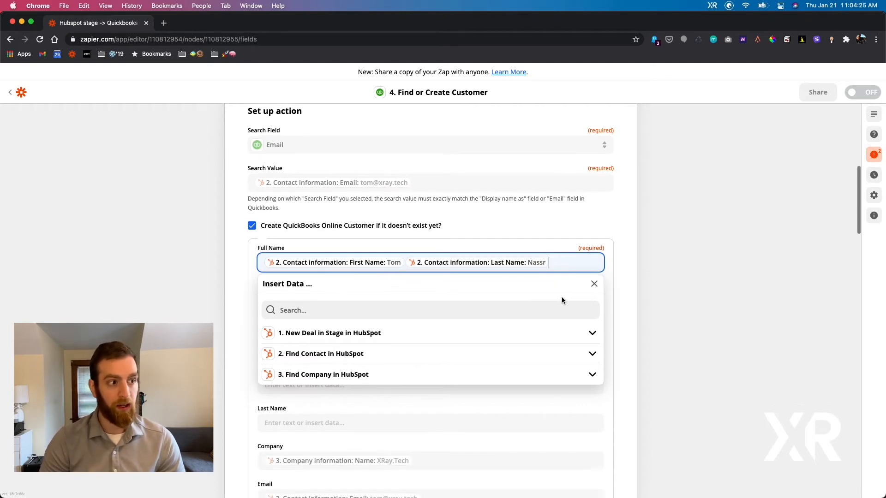
click(614, 291)
scroll(613, 292, down, 5)
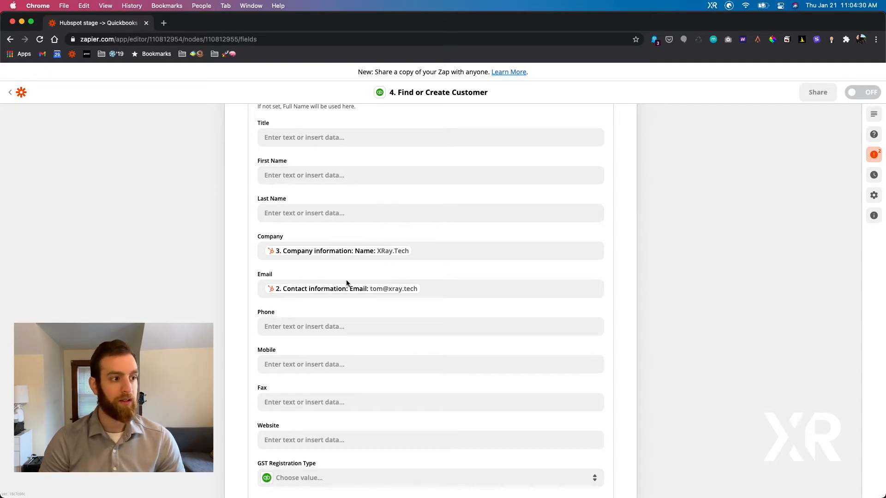
- Leave the remaining customer fields empty, continue past the setup and test the Find or Create Customer action
scroll(346, 284, down, 15)
scroll(347, 283, down, 10)
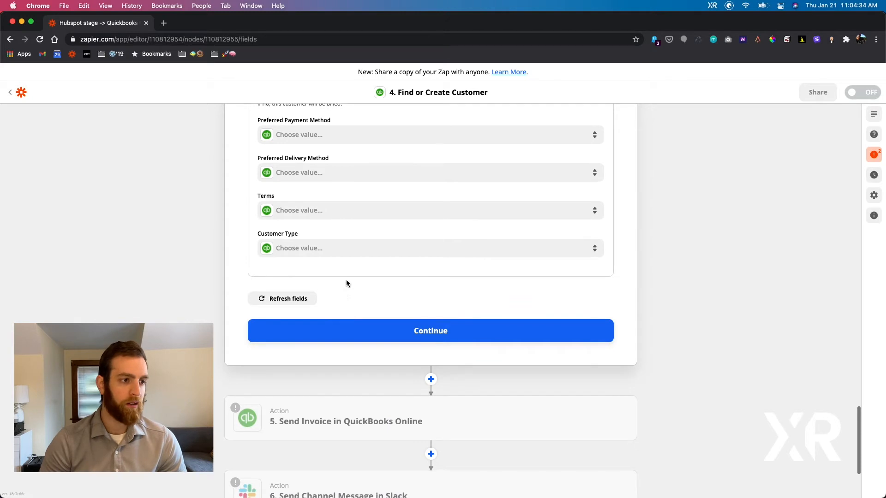
click(364, 332)
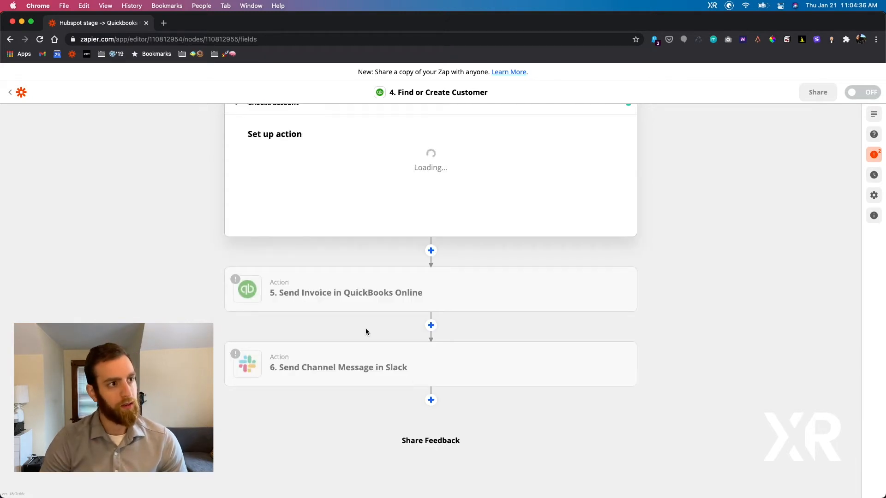
scroll(366, 332, down, 8)
click(357, 262)
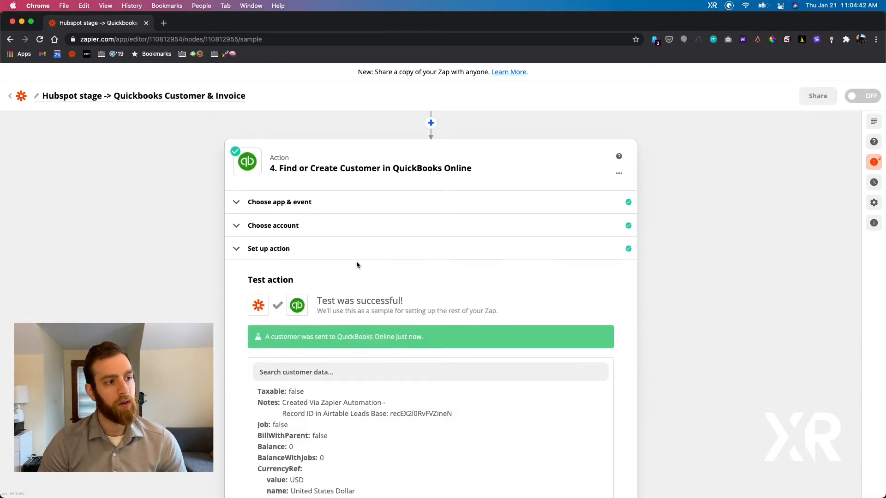
- Examine the customer data returned by the test, including the names, company, primary email and data-found status
scroll(356, 265, down, 5)
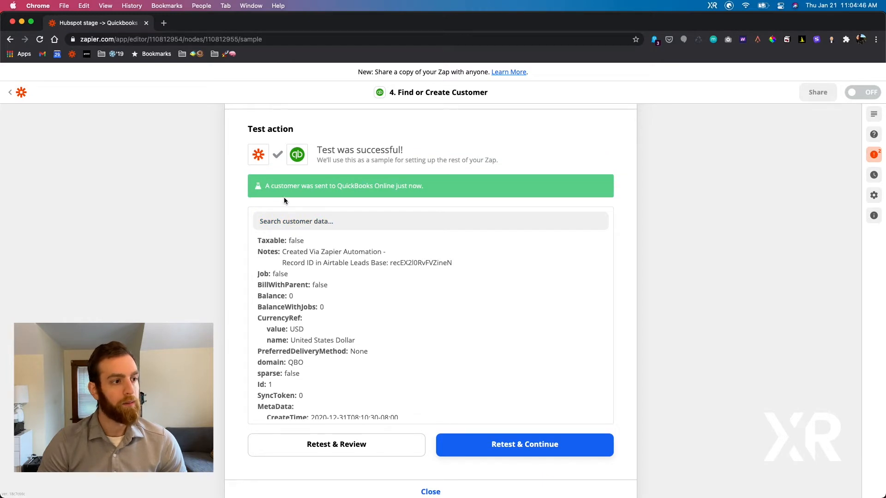
scroll(291, 274, down, 4)
scroll(291, 274, down, 2)
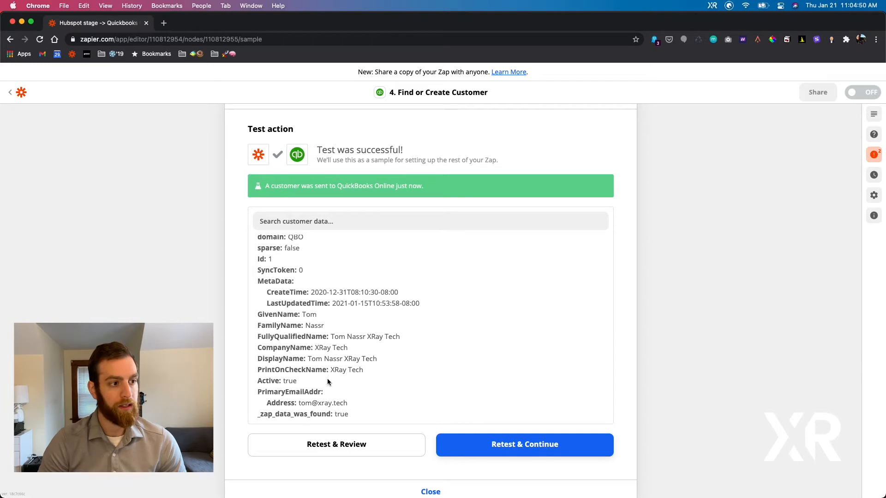
scroll(442, 385, down, 2)
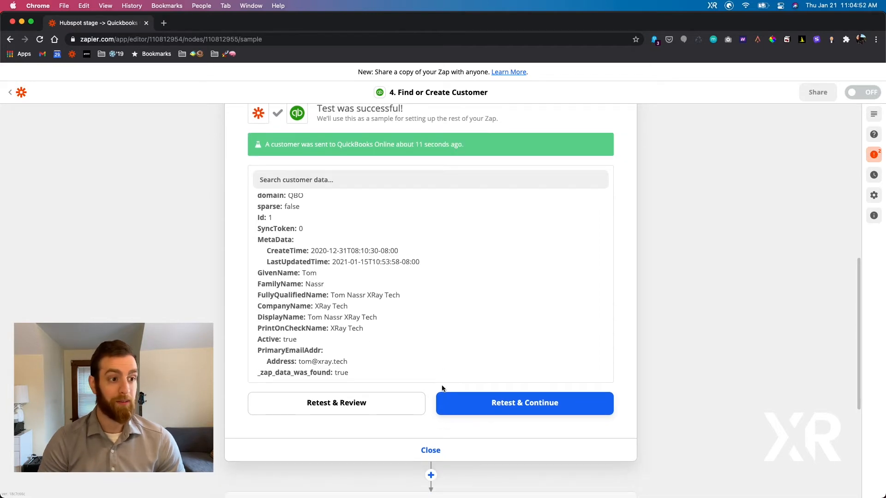
- Open the Send Invoice in QuickBooks Online action and compare the existing invoices with the custom data sources for its Invoice field
scroll(441, 389, down, 5)
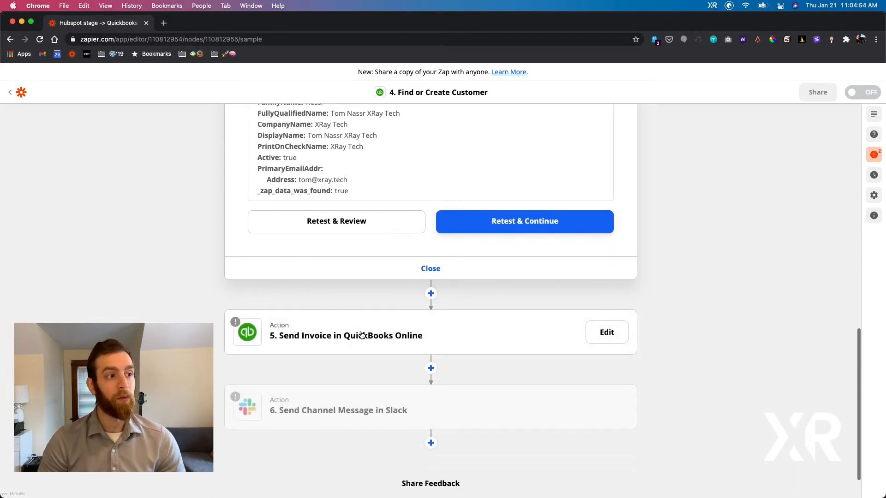
click(360, 336)
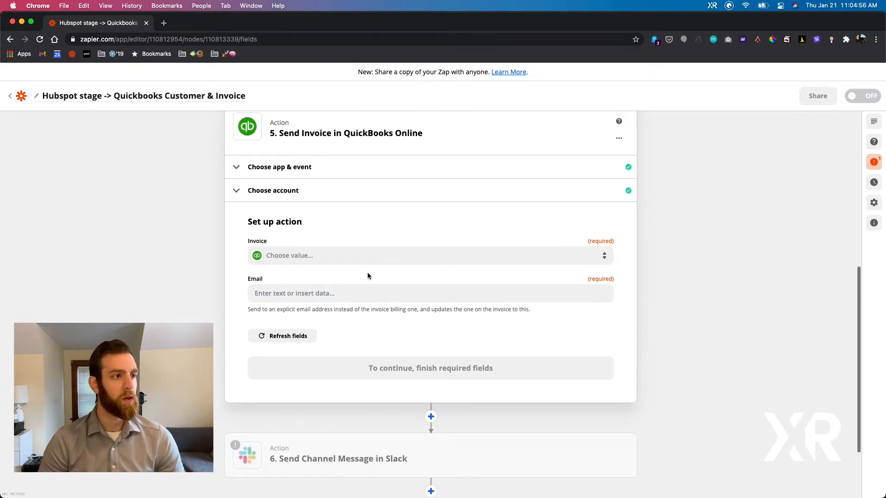
click(334, 264)
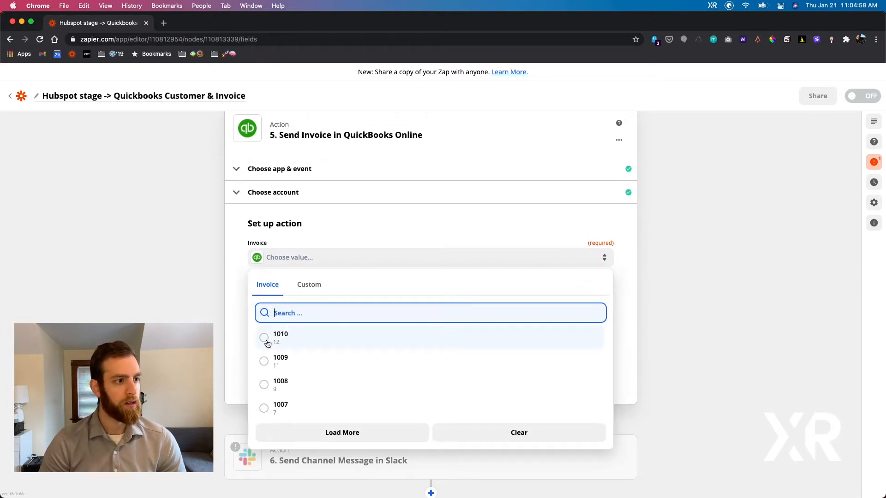
click(312, 281)
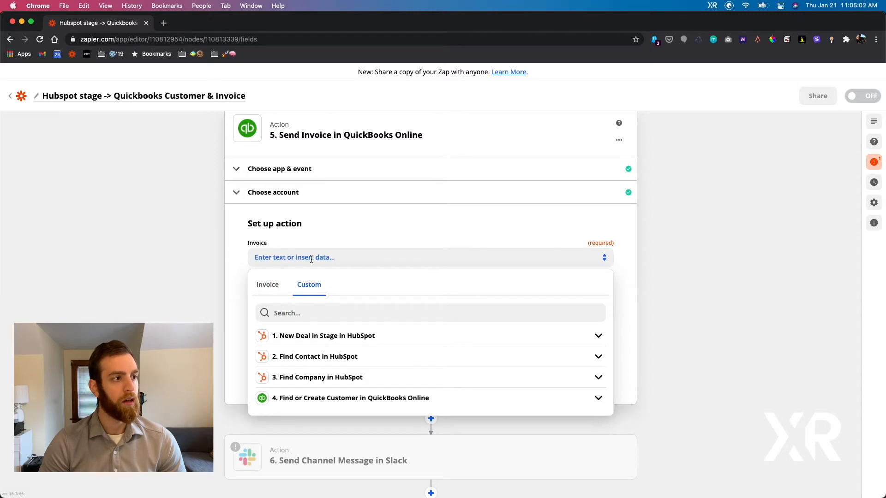
click(272, 284)
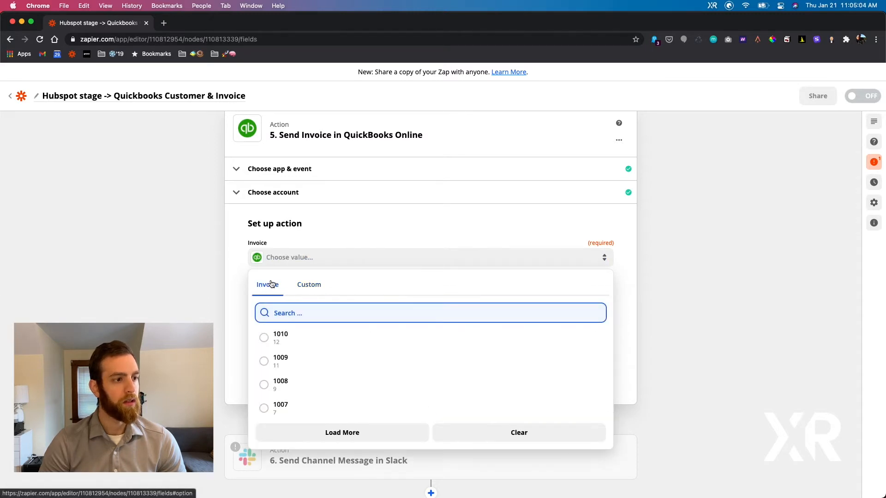
click(231, 267)
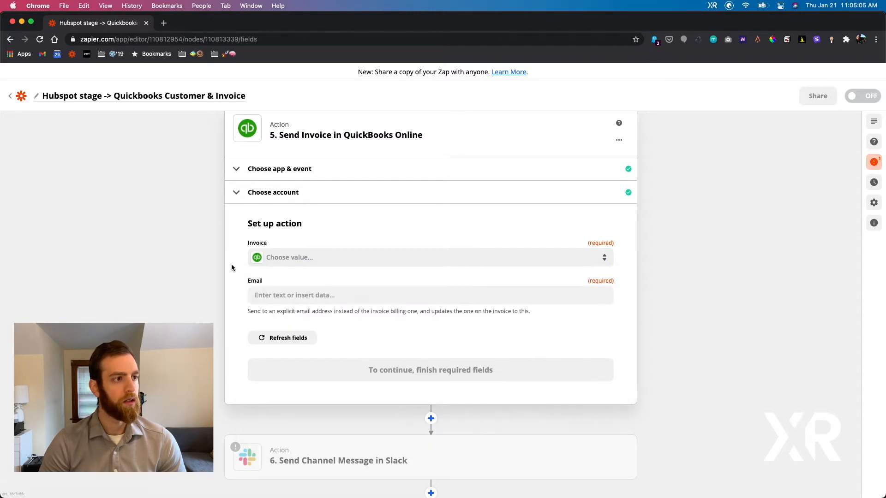
click(296, 262)
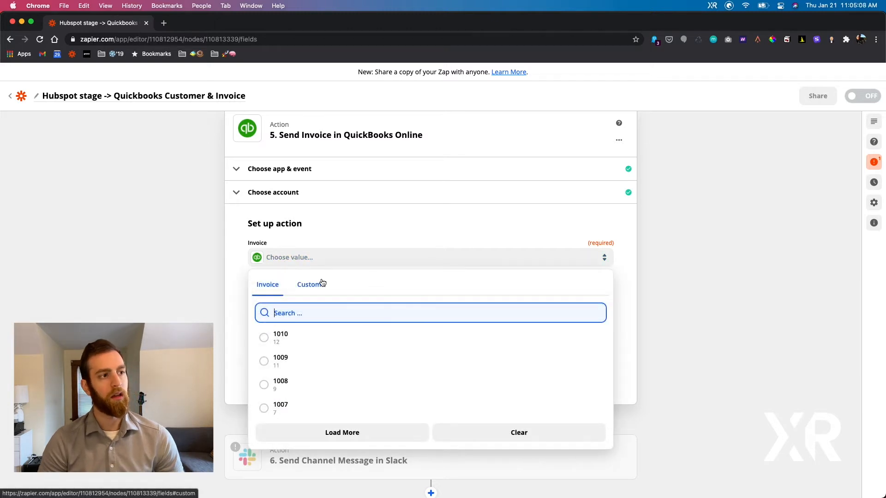
click(319, 236)
click(293, 257)
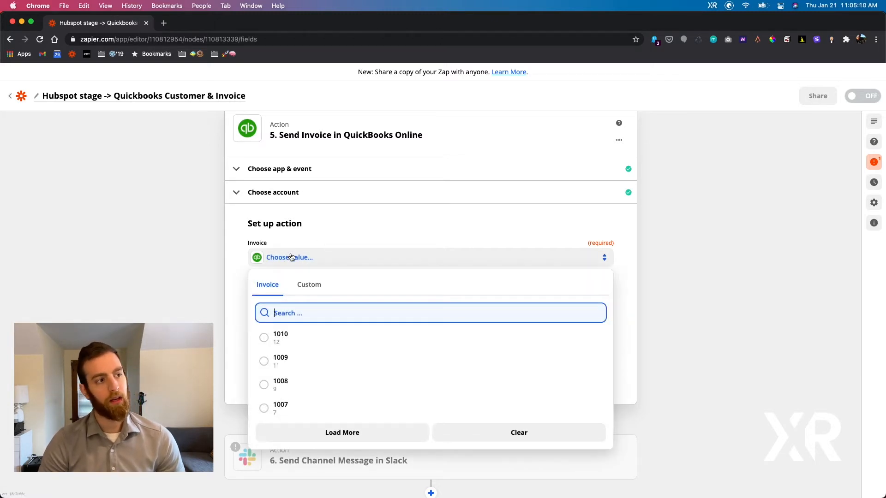
- Map the Send Invoice action's Invoice field to the ID from the Find Company in HubSpot step
click(306, 286)
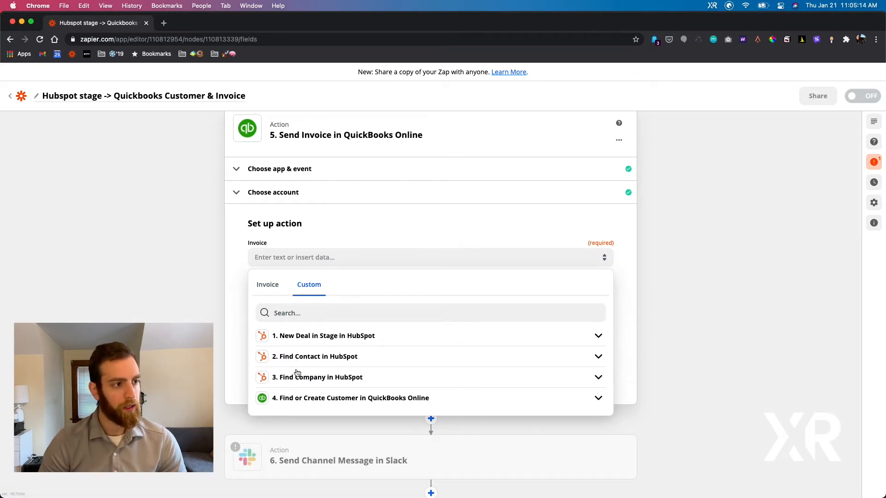
click(302, 377)
click(311, 383)
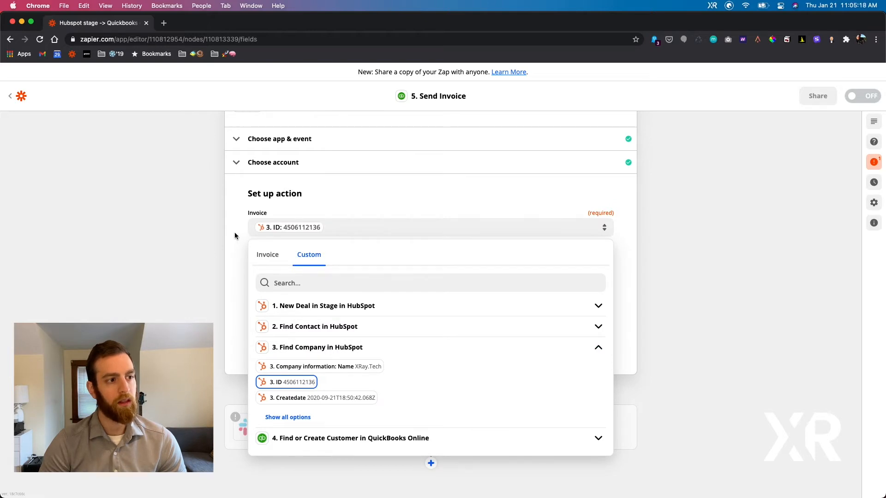
click(336, 225)
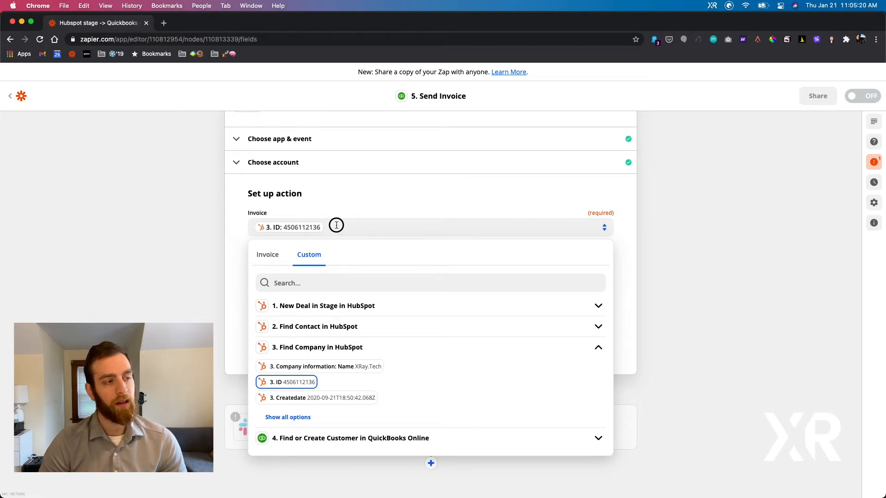
click(310, 207)
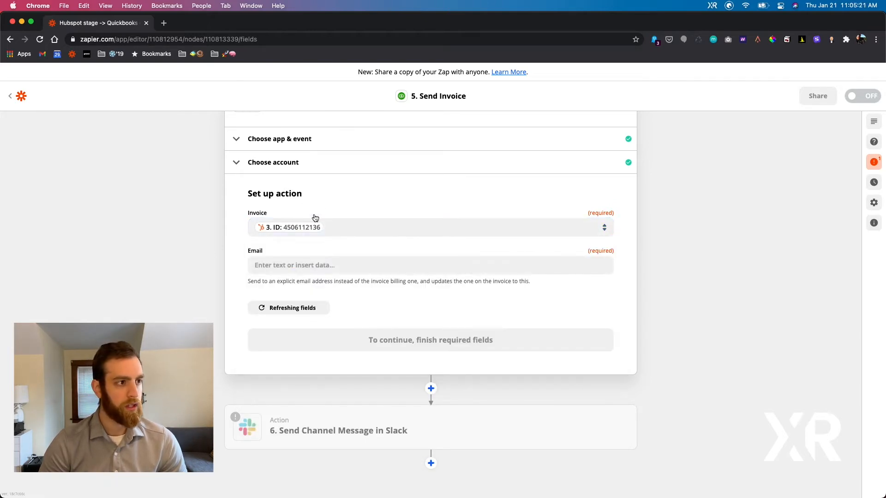
- Map the Email field to Contact information: Email from the Find Contact step and continue to the test stage
click(304, 266)
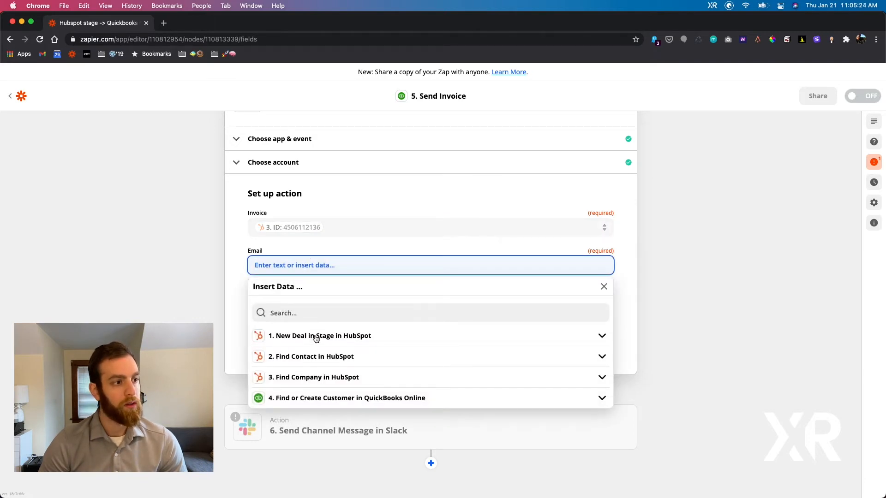
click(332, 359)
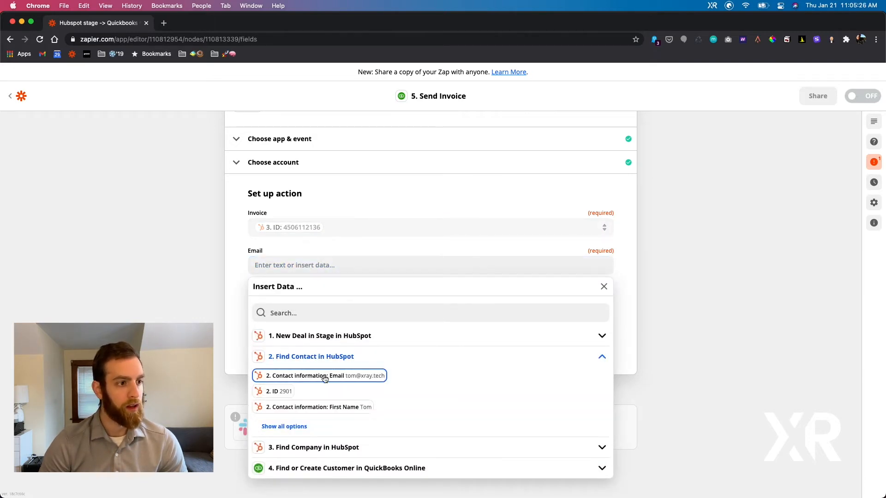
click(298, 375)
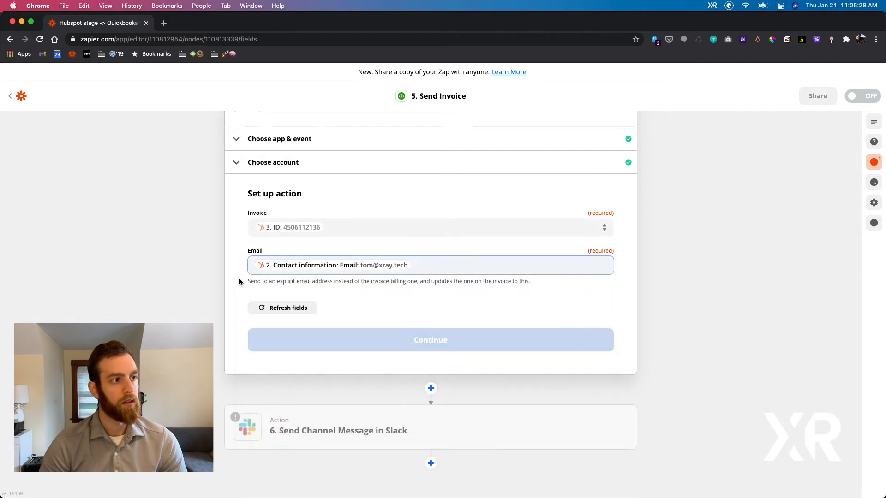
click(354, 339)
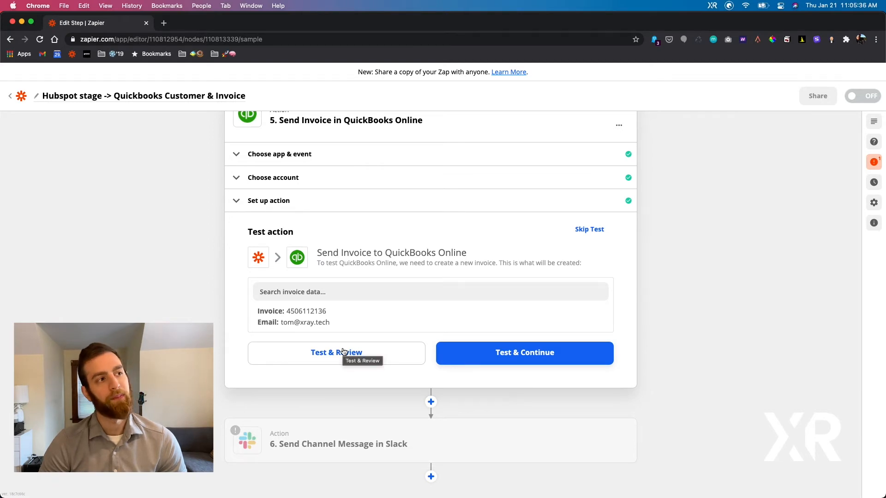
- Add a QuickBooks Online action between the Find or Create Customer and Send Invoice steps, with Create Invoice as its event
scroll(361, 210, up, 2)
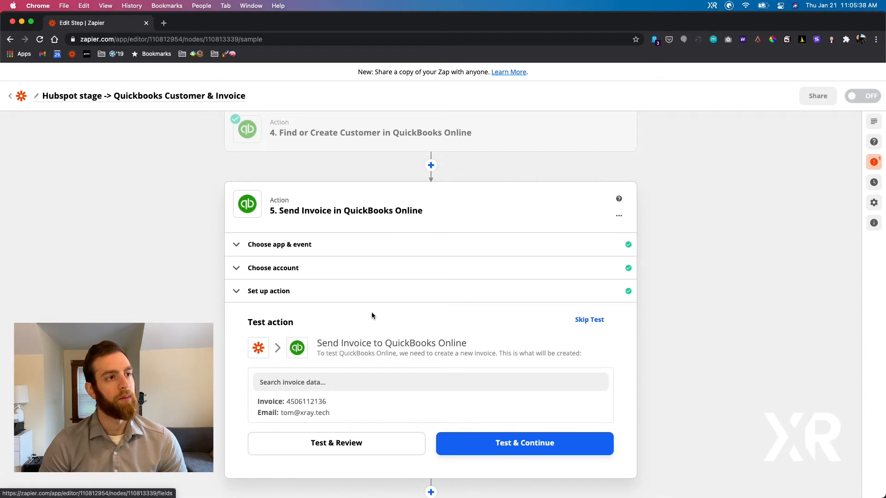
click(431, 165)
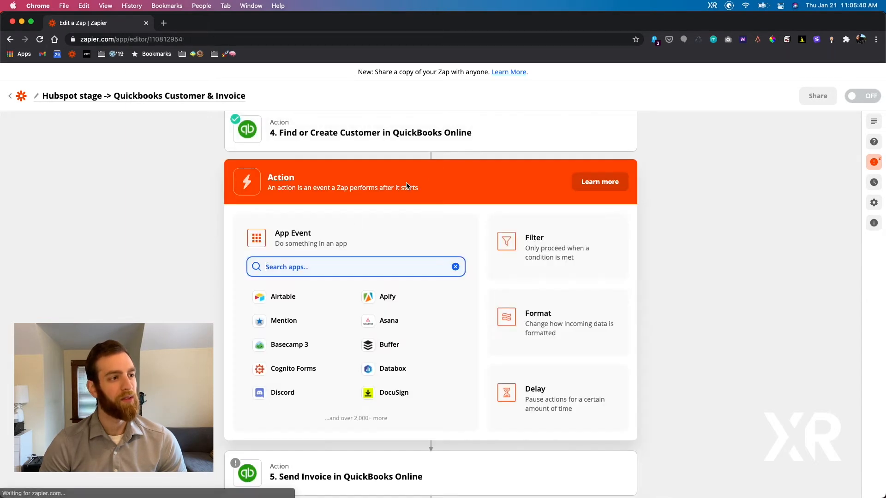
text(quick)
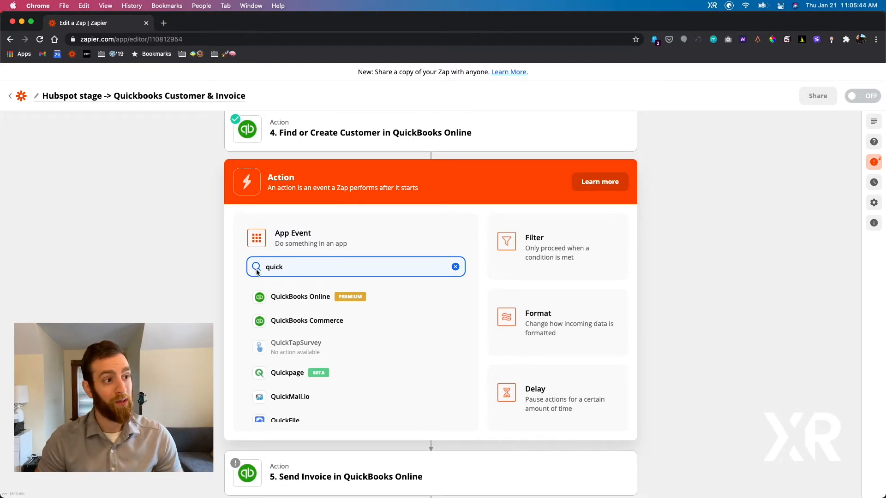
click(273, 294)
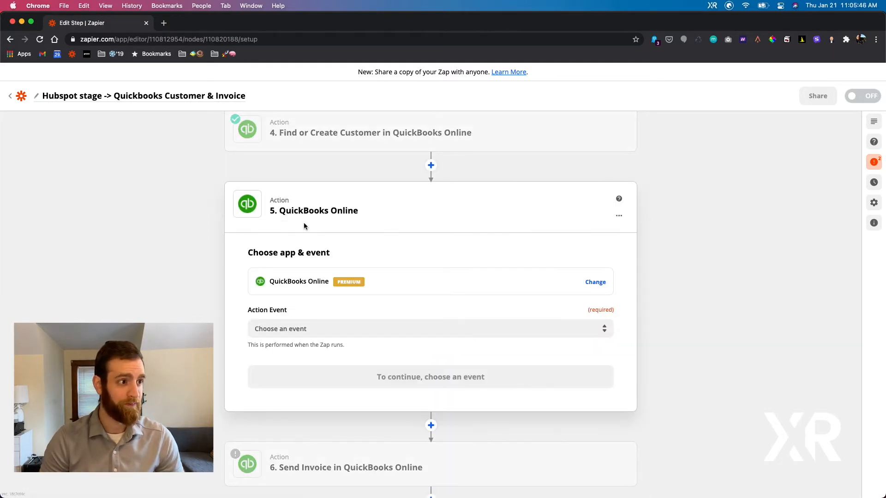
click(292, 328)
text(create)
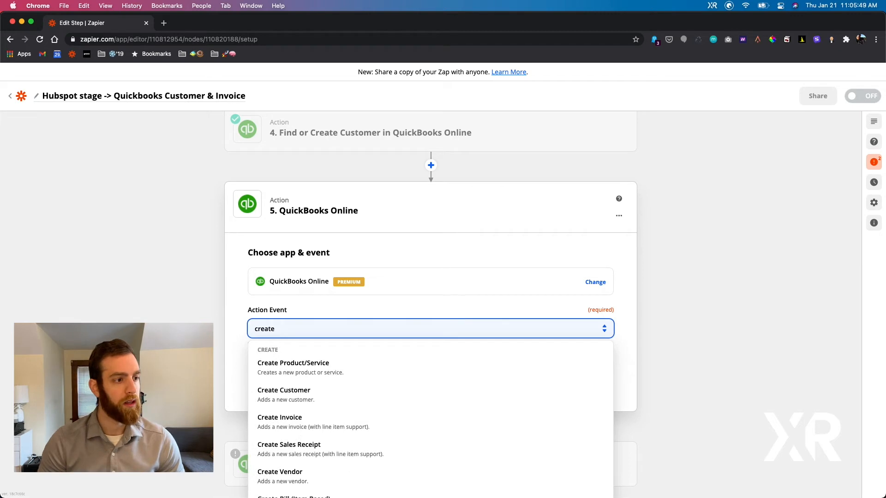
click(270, 425)
click(285, 373)
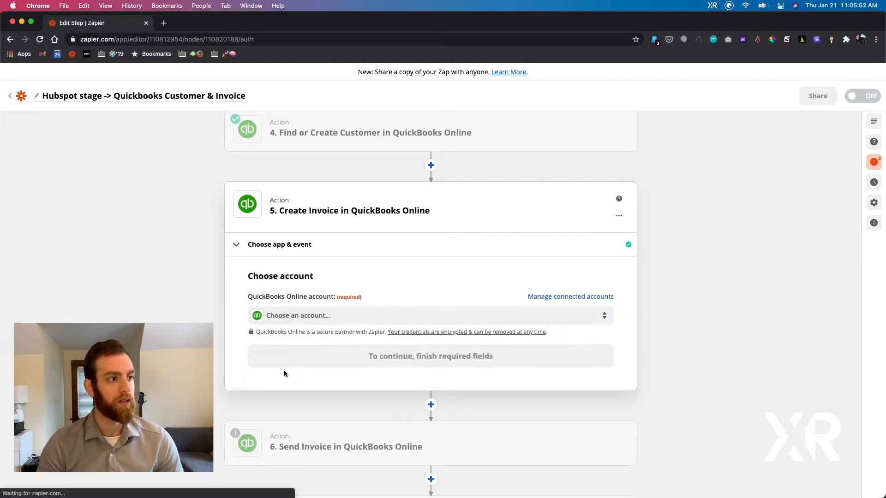
- Choose the XRay Tech QB account for the Create Invoice action and continue to its setup
click(296, 319)
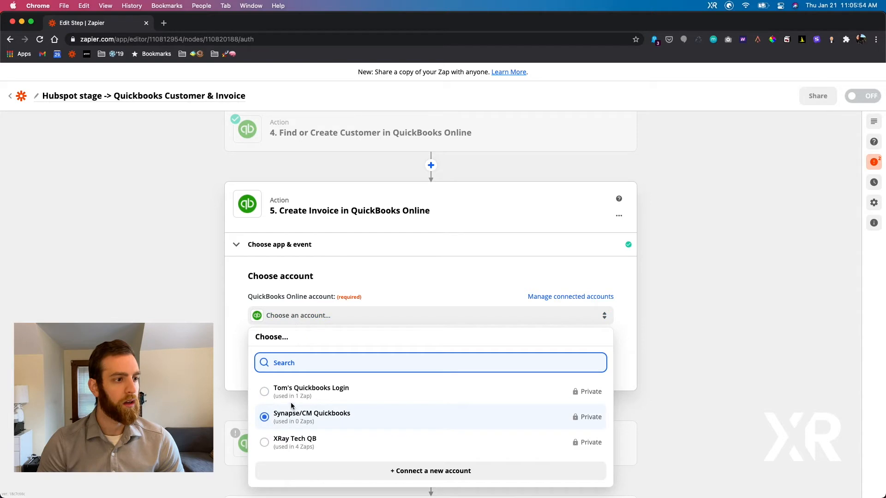
click(283, 434)
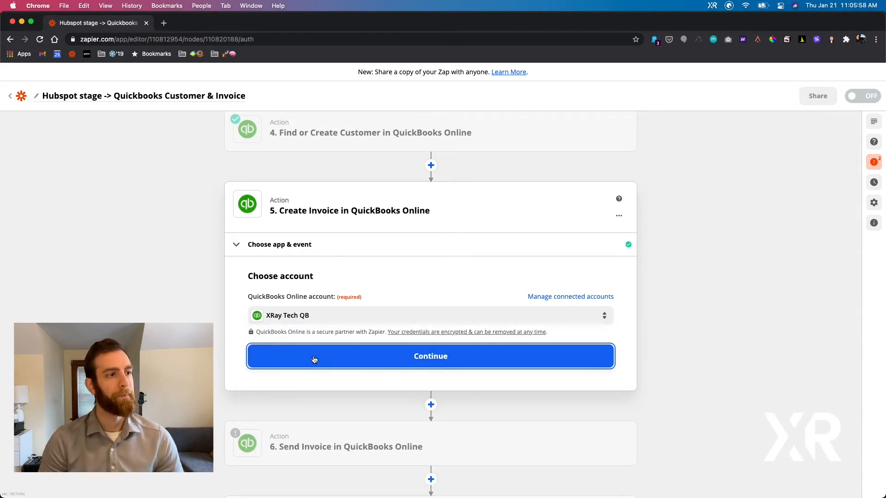
click(313, 358)
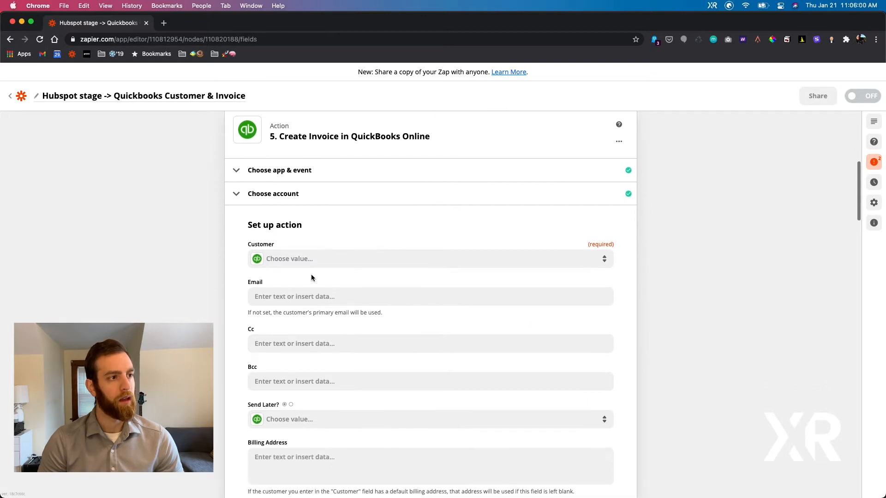
- Map the Create Invoice action's Customer field to the ID from the Find or Create Customer in QuickBooks Online step
click(301, 258)
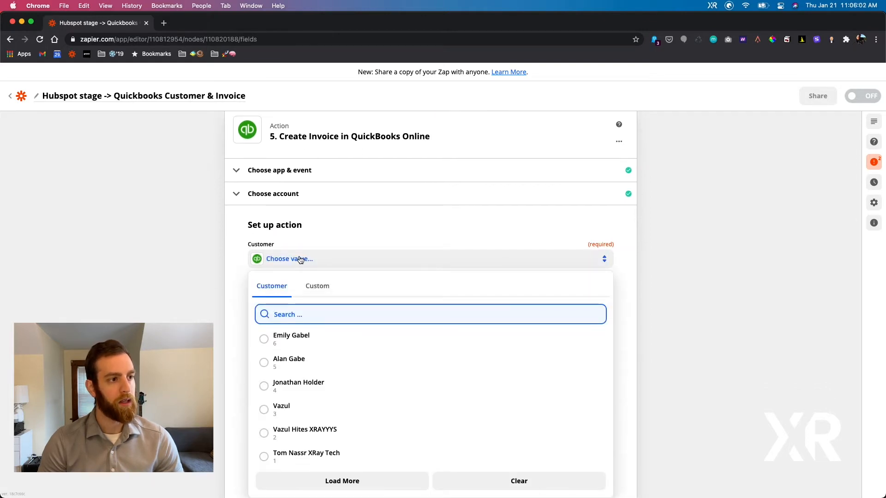
click(317, 285)
scroll(295, 323, down, 3)
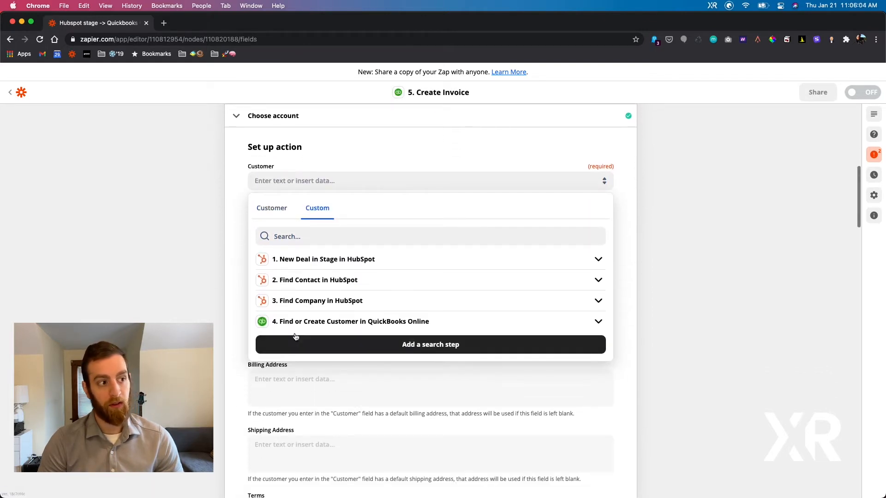
click(299, 323)
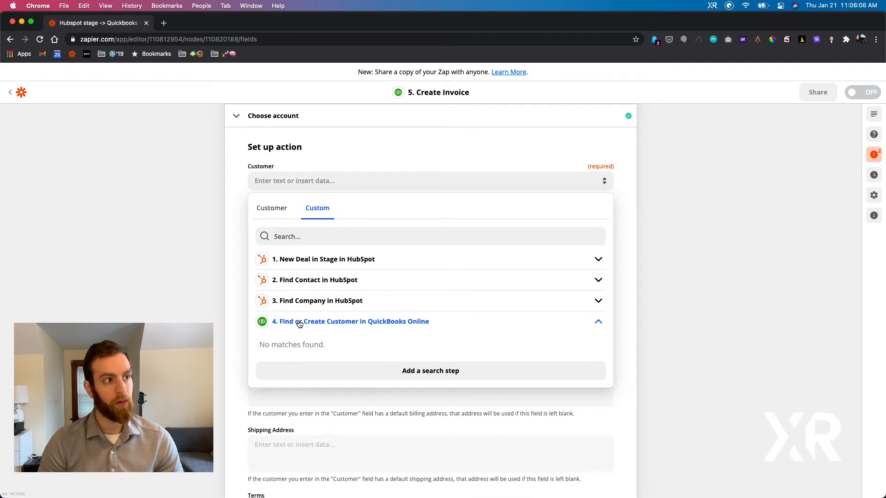
scroll(300, 324, up, 8)
scroll(300, 324, down, 5)
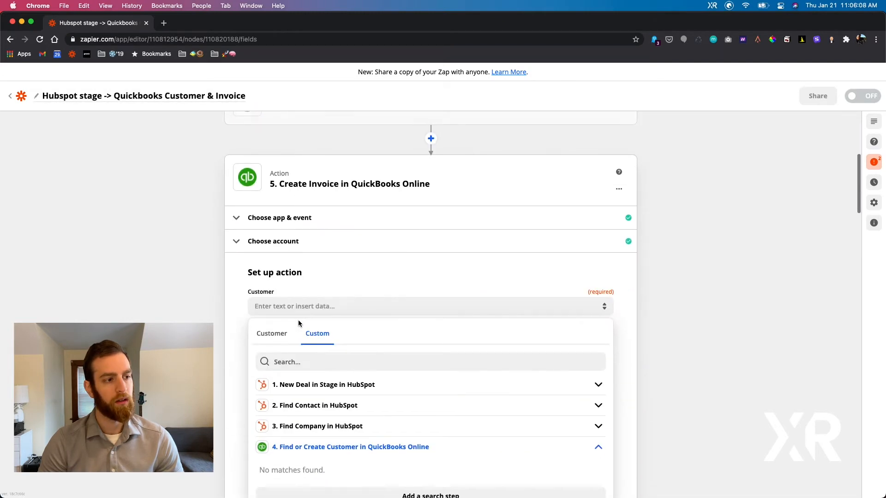
scroll(298, 323, down, 5)
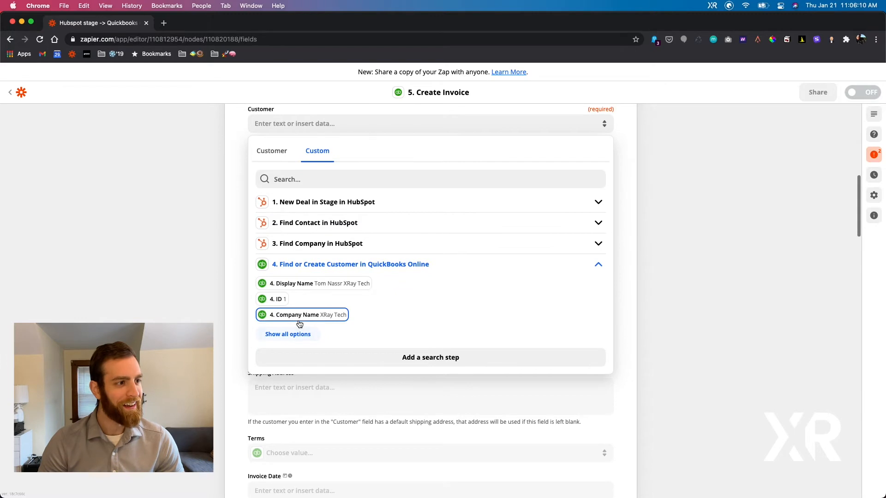
click(273, 301)
click(245, 233)
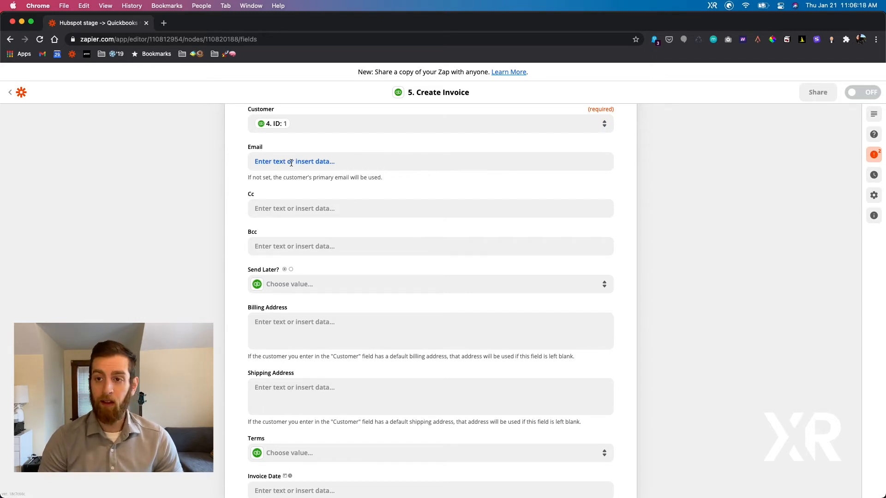
- Review the note on the empty Email field and set the invoice's Send Later? option to True
scroll(291, 162, up, 6)
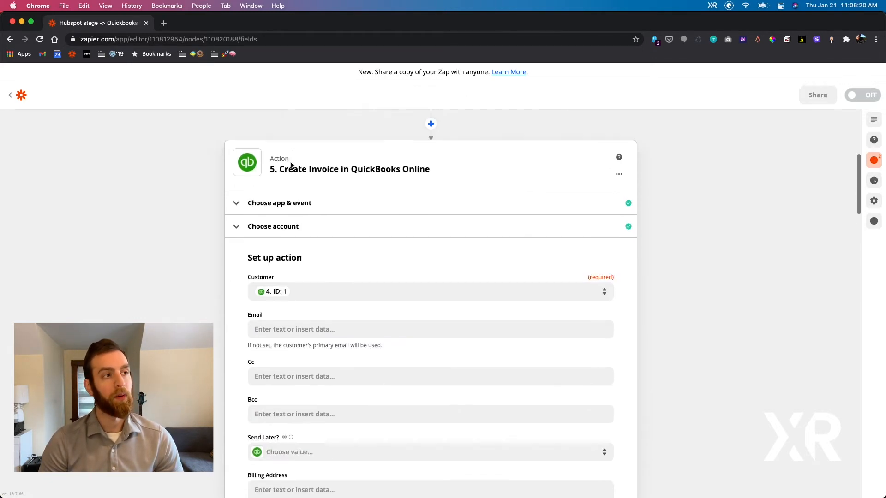
scroll(236, 198, down, 3)
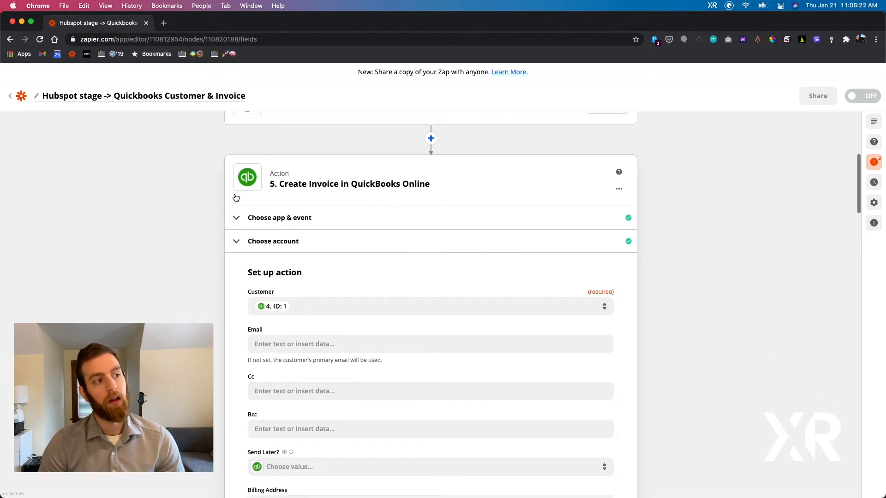
drag(247, 332, 406, 340)
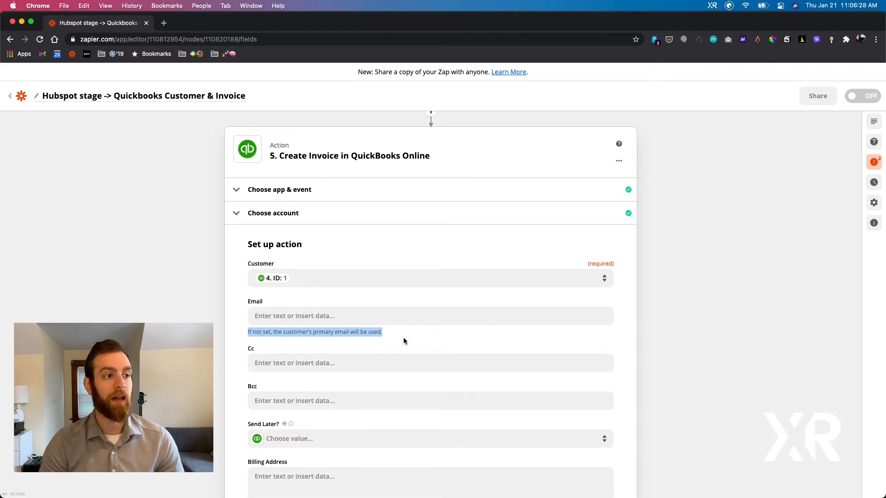
scroll(403, 339, down, 3)
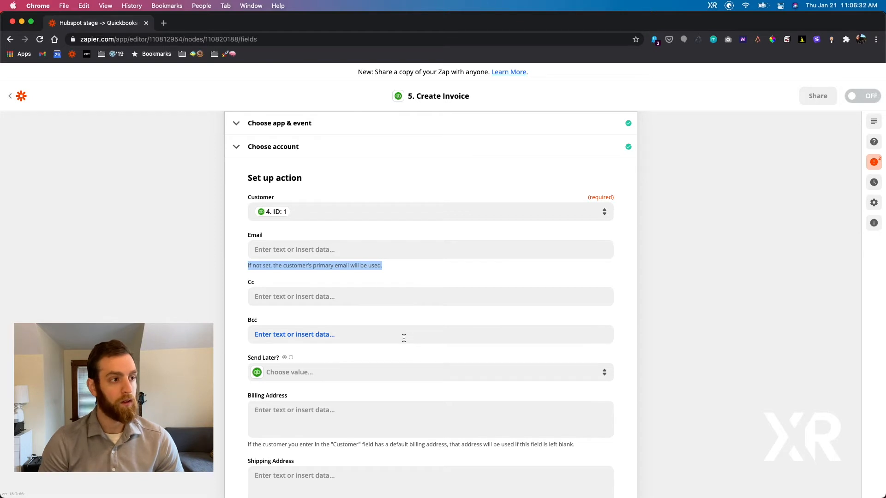
scroll(403, 338, down, 5)
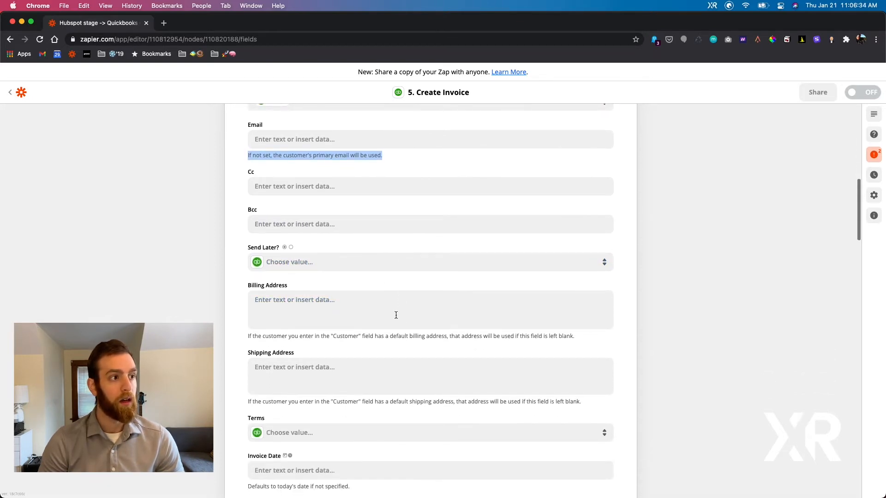
click(352, 264)
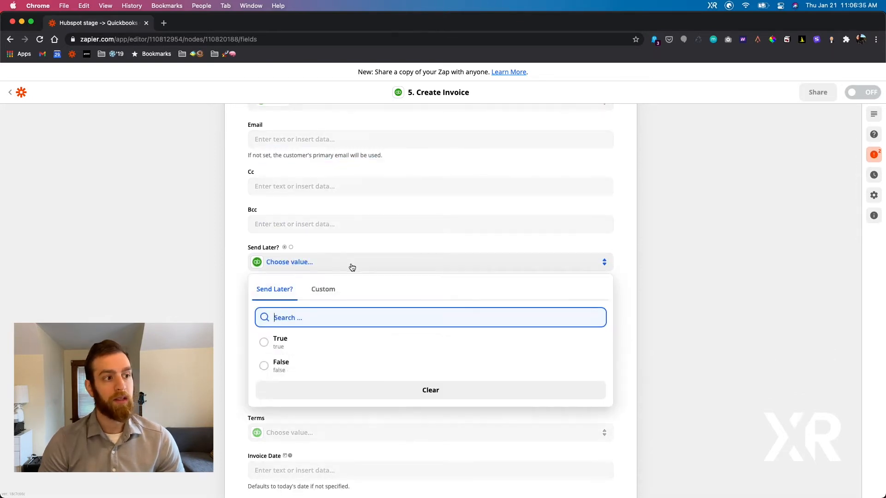
click(281, 341)
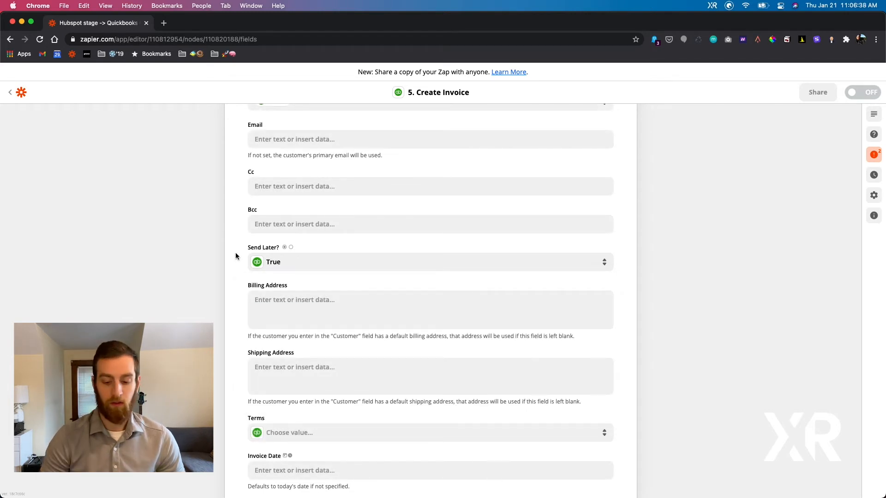
- Set the invoice's Terms to Due on receipt
scroll(235, 253, down, 3)
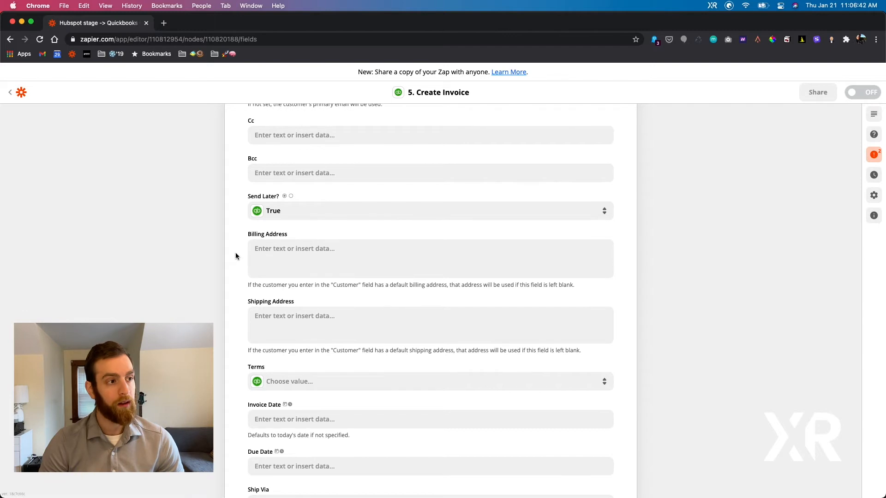
scroll(235, 256, down, 8)
scroll(236, 253, down, 3)
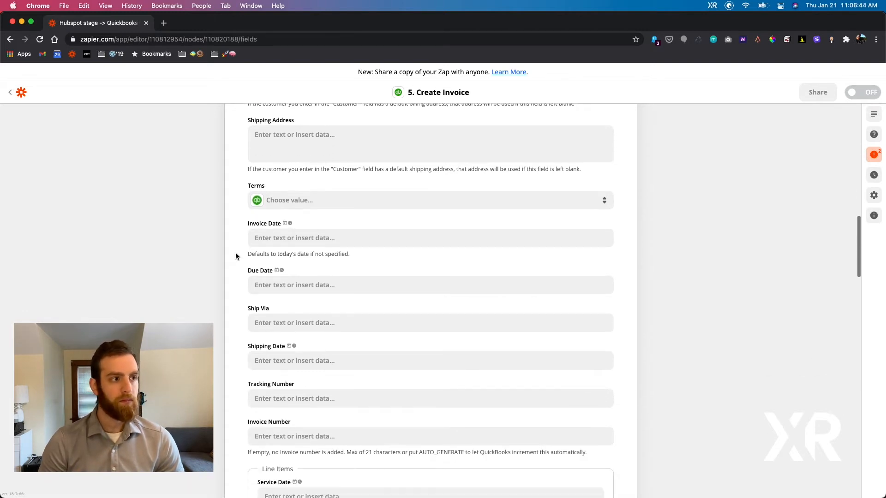
click(303, 200)
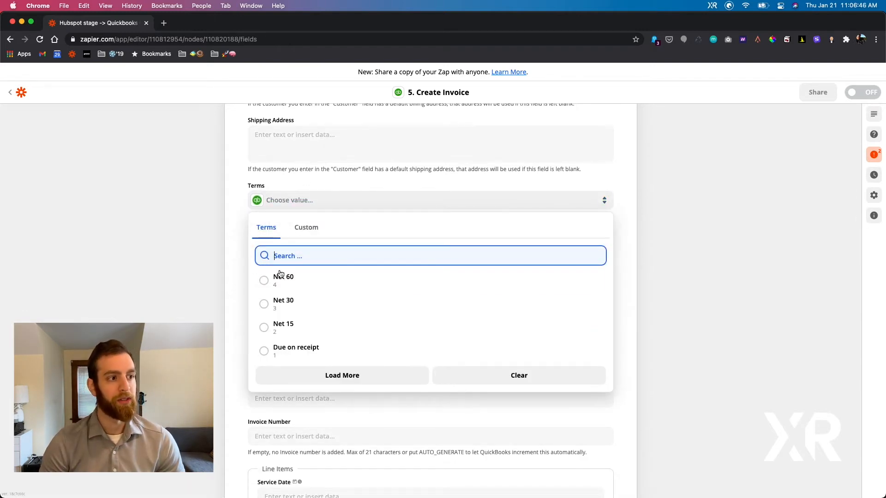
click(269, 348)
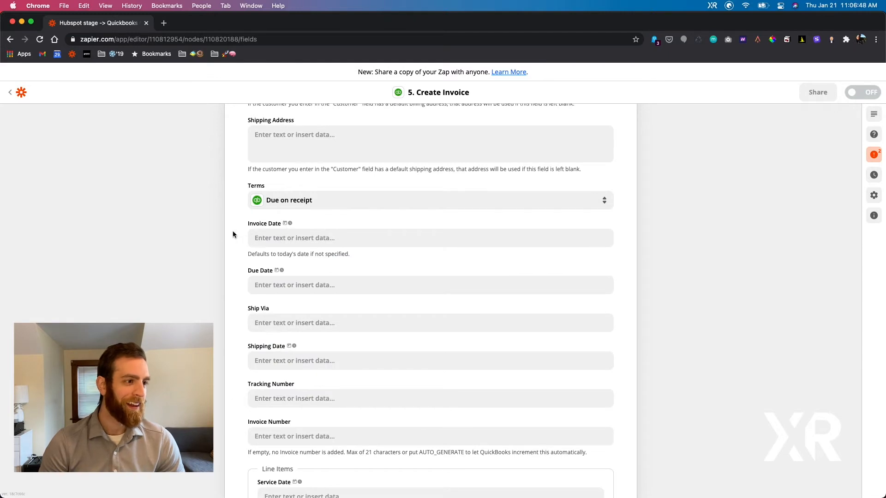
- Set the invoice line item's Product/Service to Sales
scroll(218, 235, down, 7)
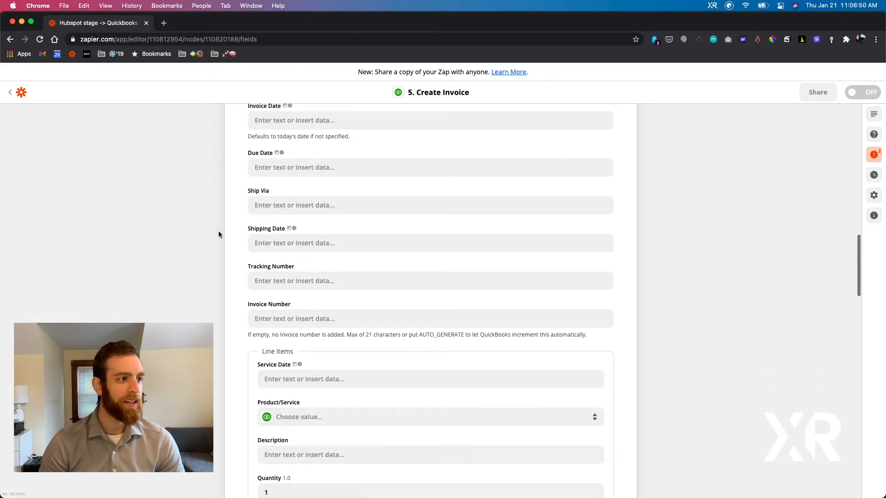
scroll(218, 234, down, 3)
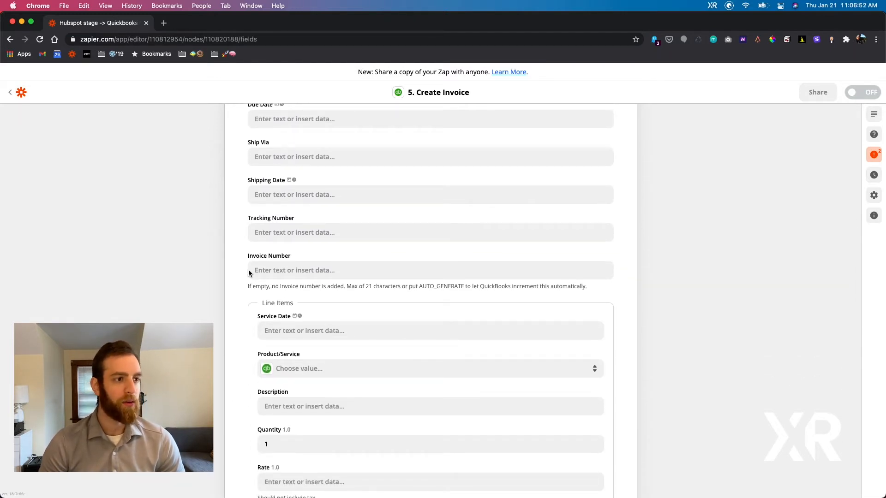
scroll(248, 269, down, 8)
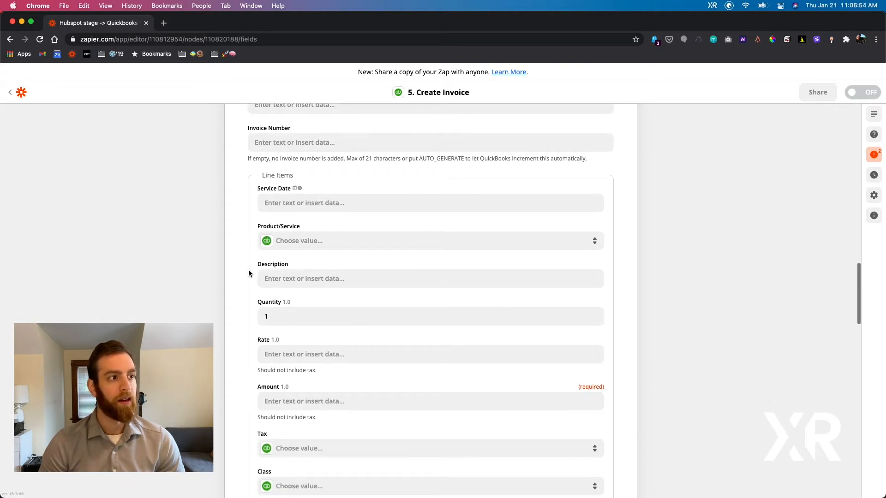
click(285, 243)
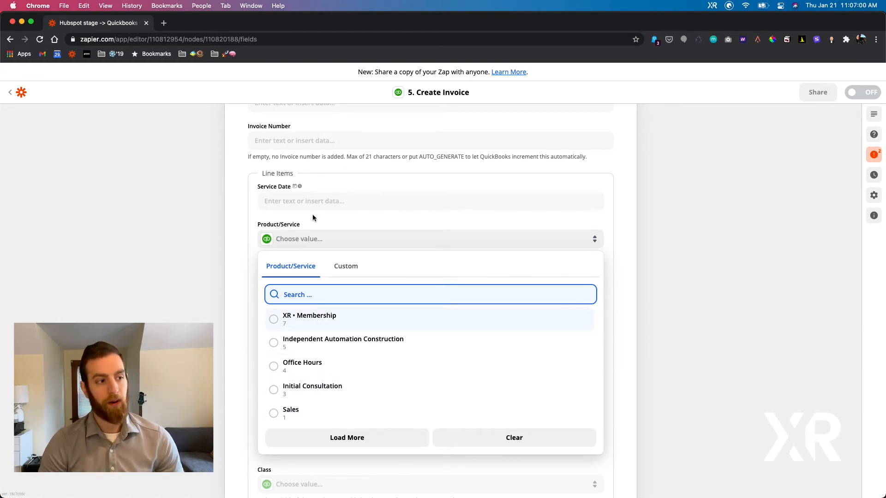
click(280, 415)
scroll(233, 258, down, 2)
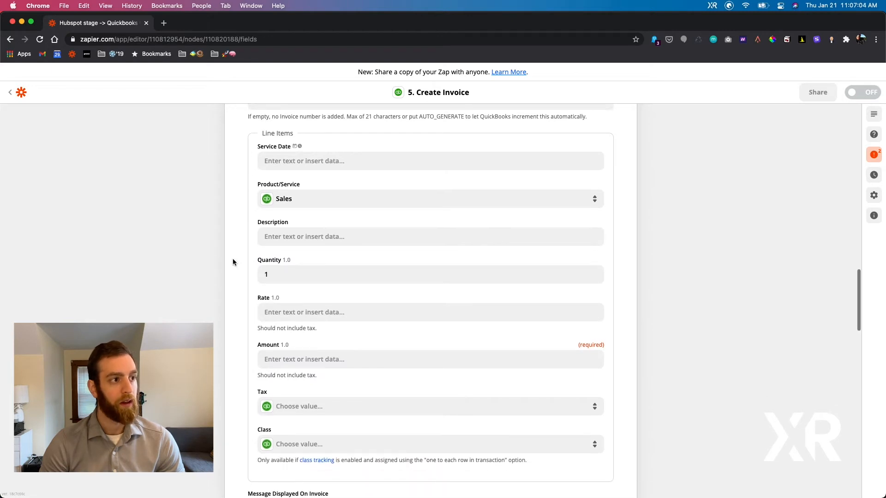
click(275, 237)
text(()
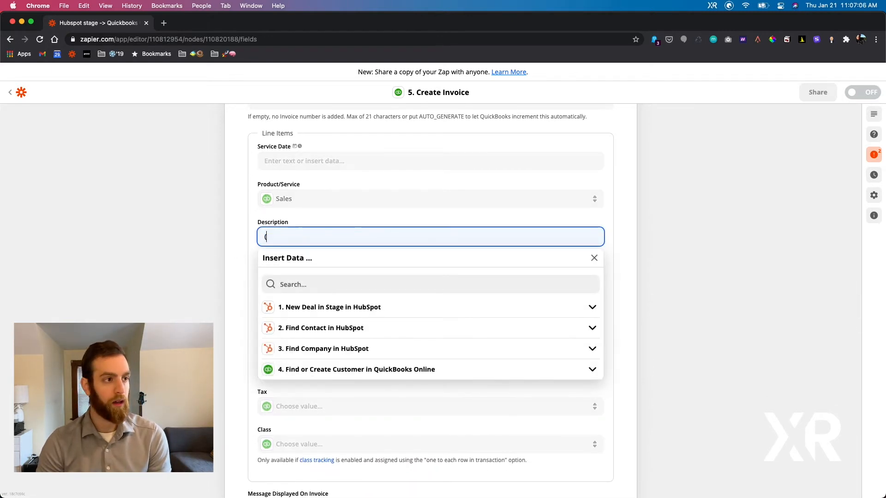
key(BackSpace)
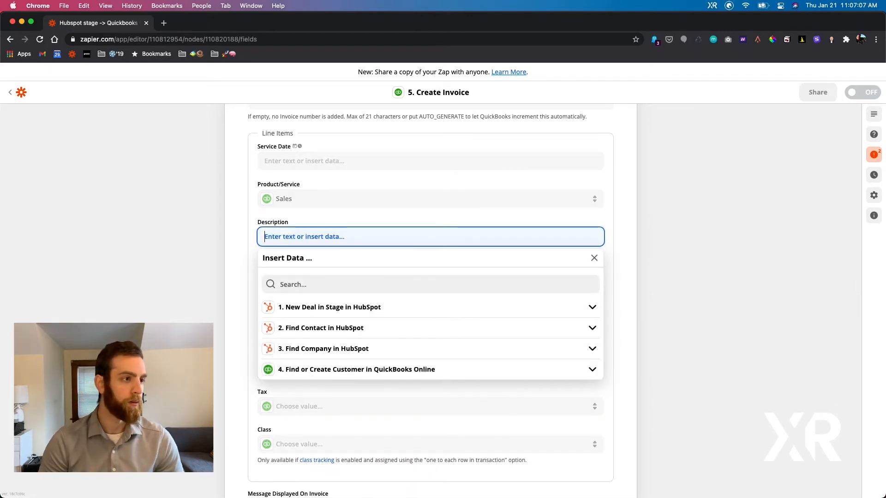
click(229, 213)
- Search the New Deal in Stage data for "amount" and map the line item's Amount field to Deal revenue: Amount
scroll(229, 215, down, 7)
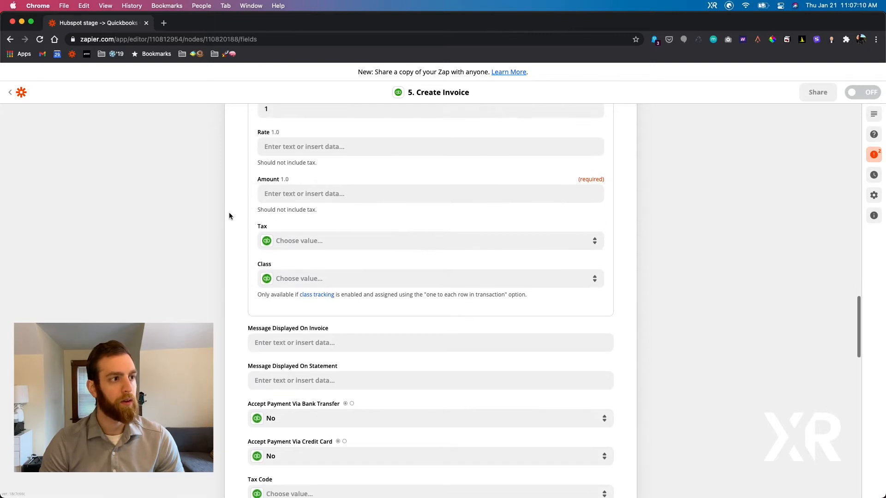
click(288, 188)
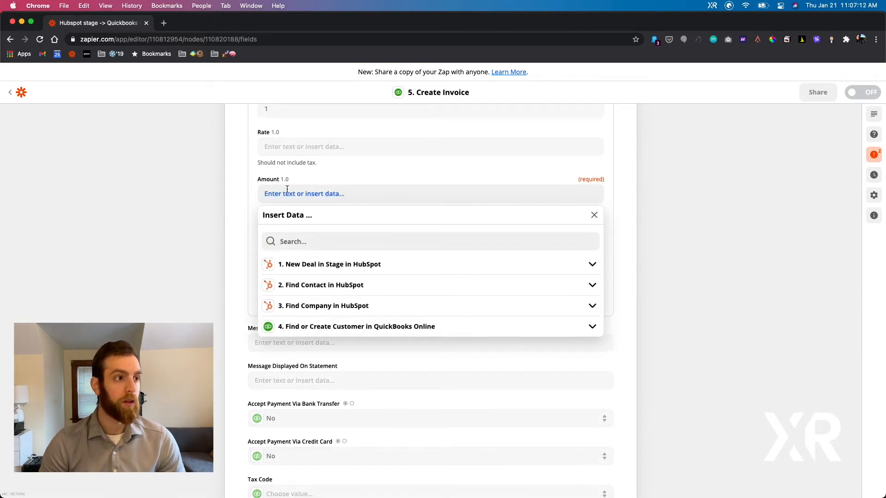
click(306, 260)
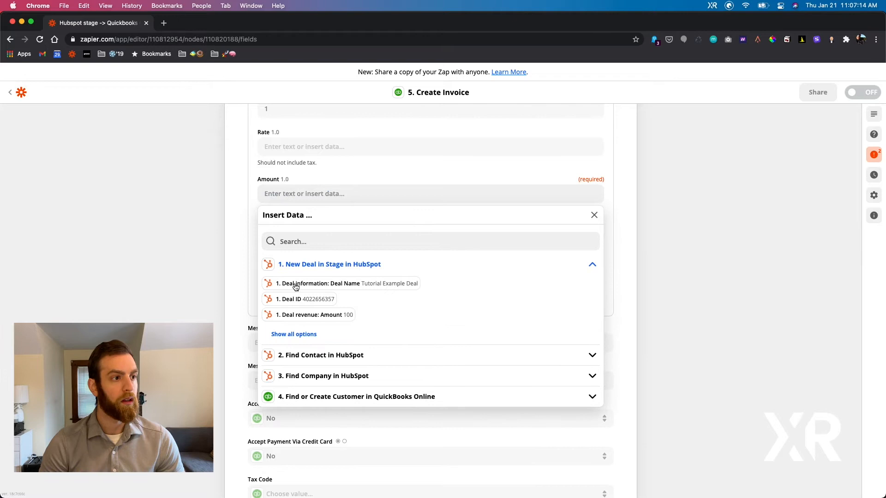
click(302, 334)
scroll(302, 334, down, 8)
scroll(301, 334, down, 5)
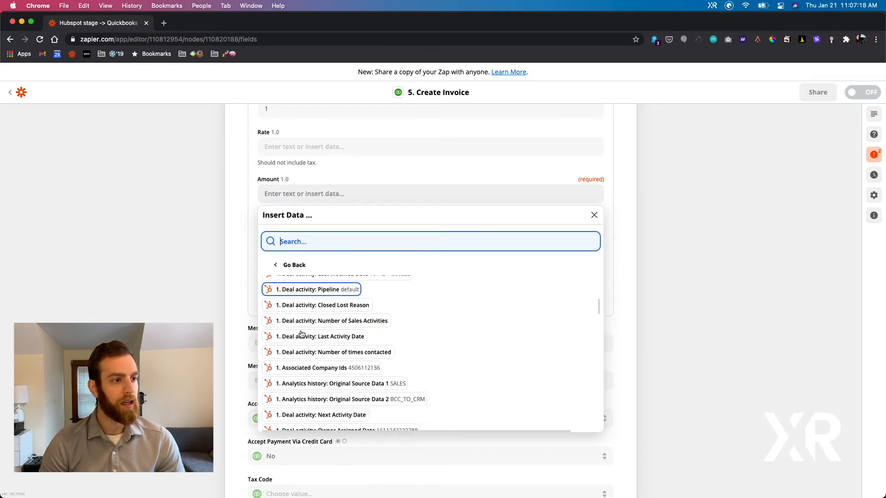
scroll(302, 334, down, 8)
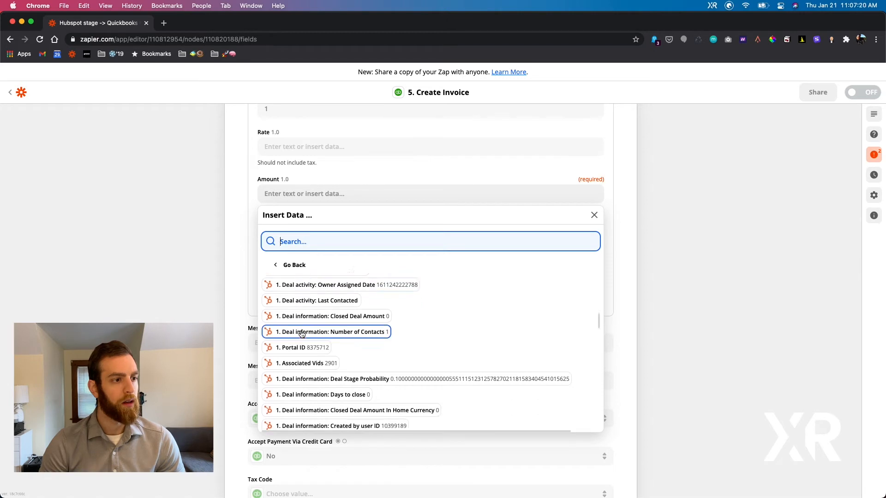
scroll(302, 334, down, 8)
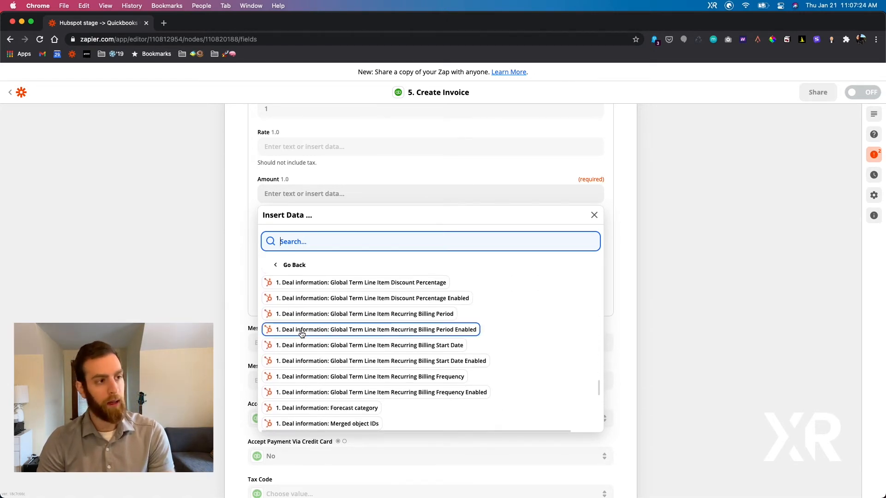
text(amount)
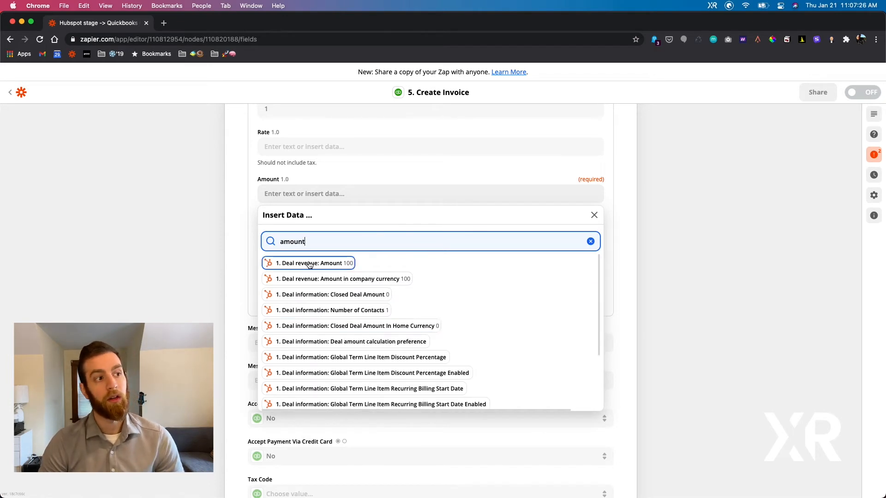
click(300, 264)
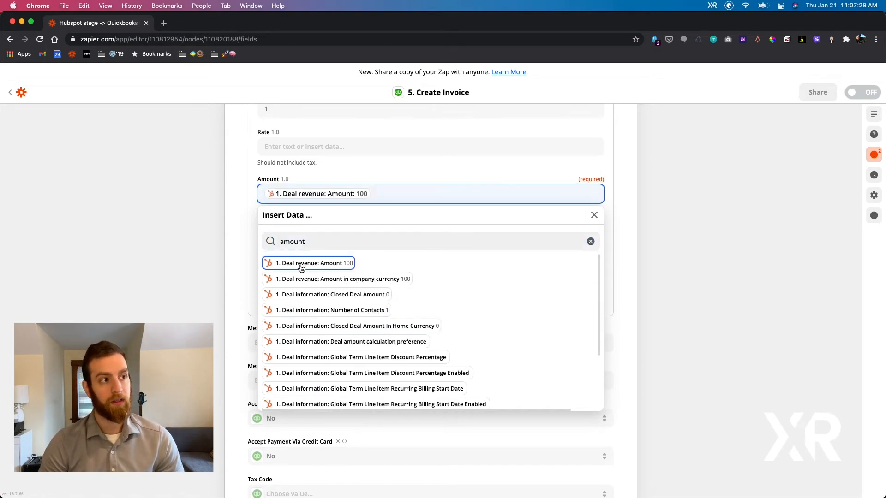
click(234, 198)
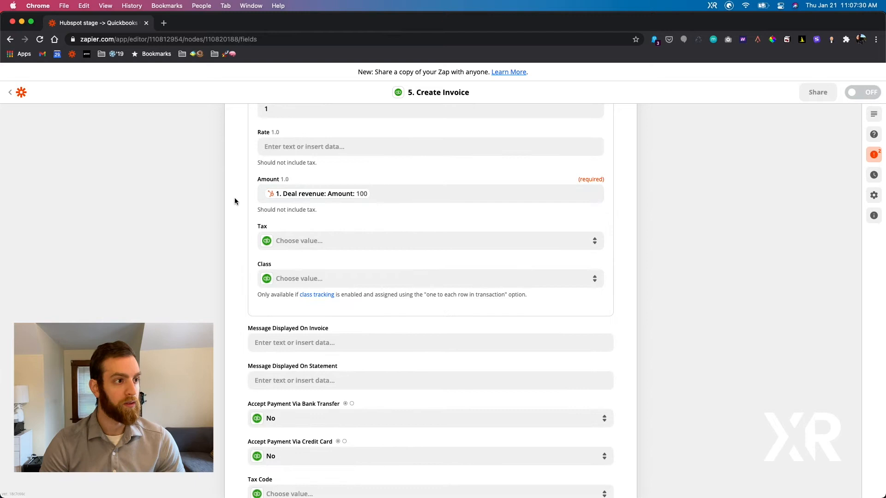
- Set both Accept Payment Via Credit Card and Accept Payment Via Bank Transfer to Yes for the invoice
scroll(235, 198, down, 5)
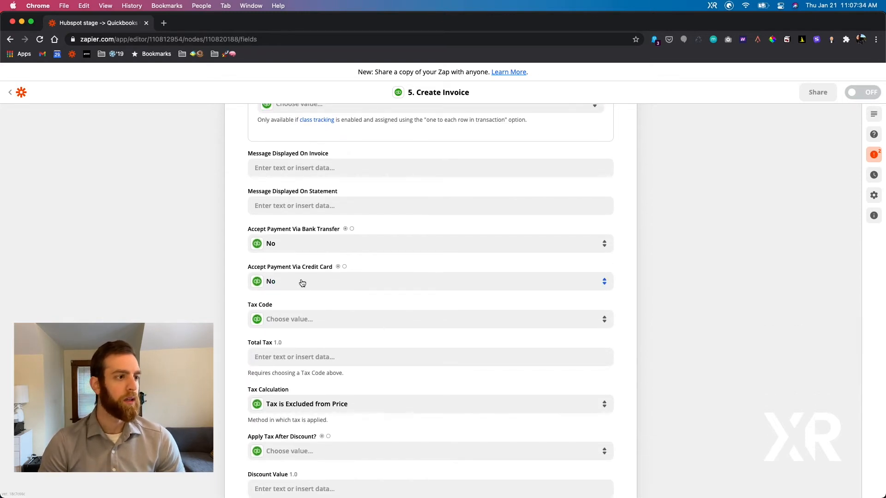
click(307, 283)
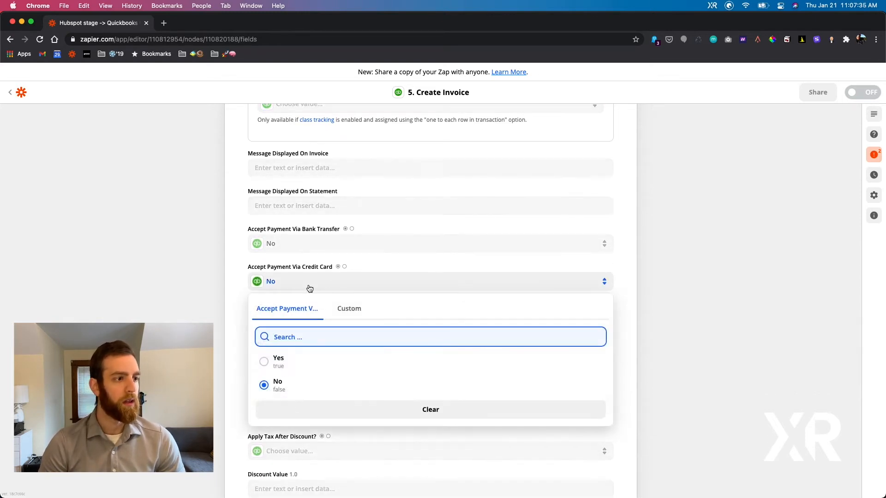
click(278, 361)
click(311, 251)
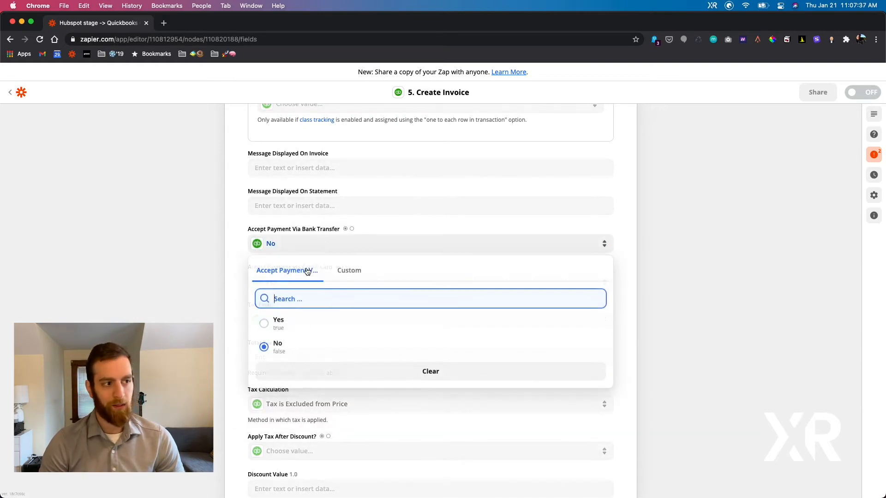
click(289, 320)
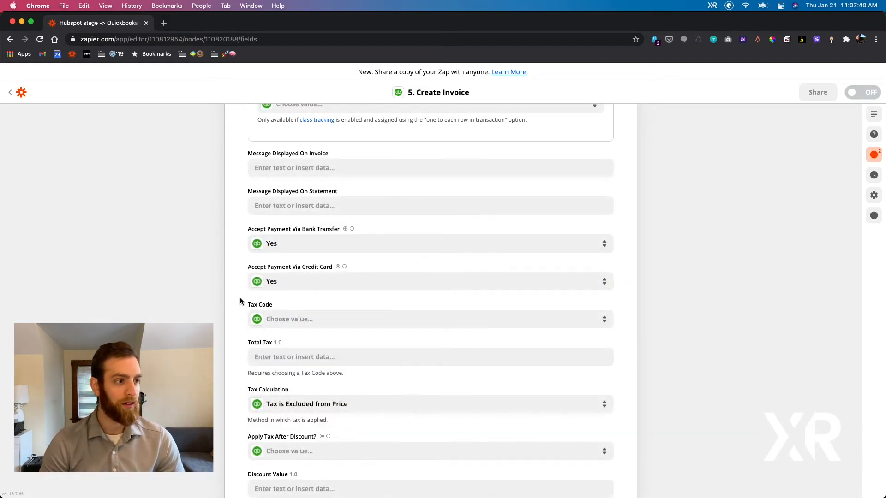
- Review the invoice's remaining optional tax, discount, shipping, Department, Location and Currency fields, and look at the available Class options
scroll(241, 301, down, 8)
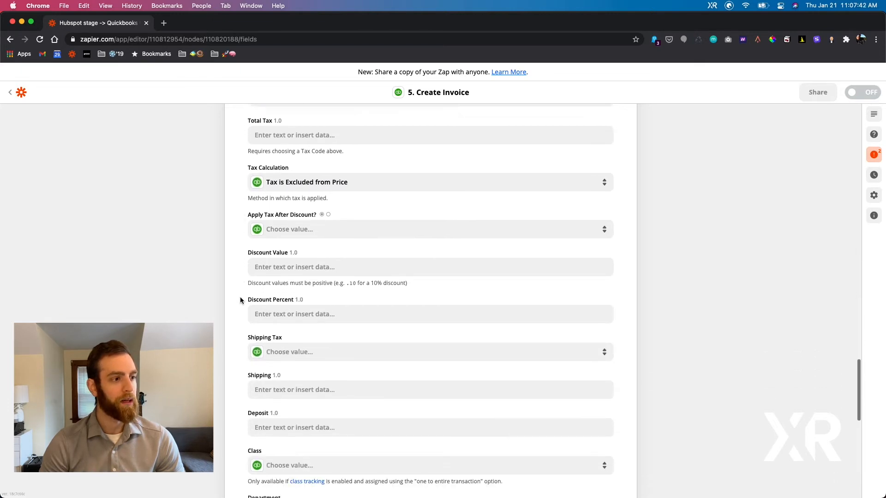
scroll(240, 302, down, 4)
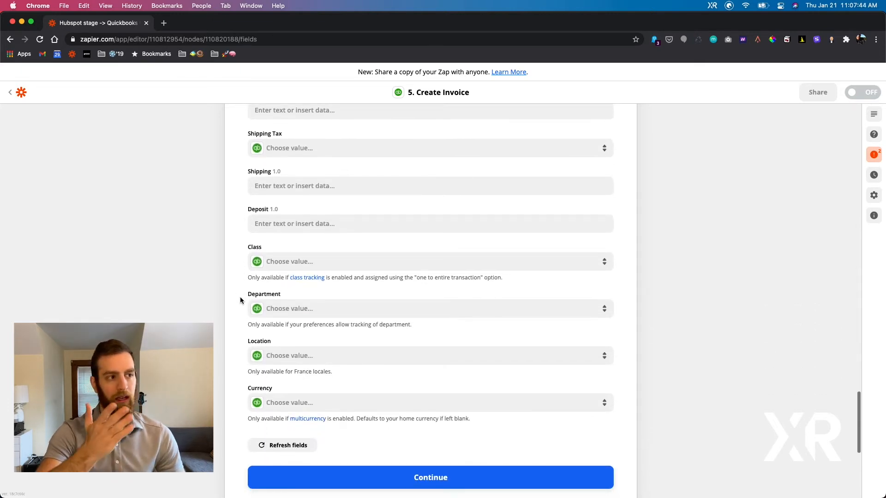
click(277, 259)
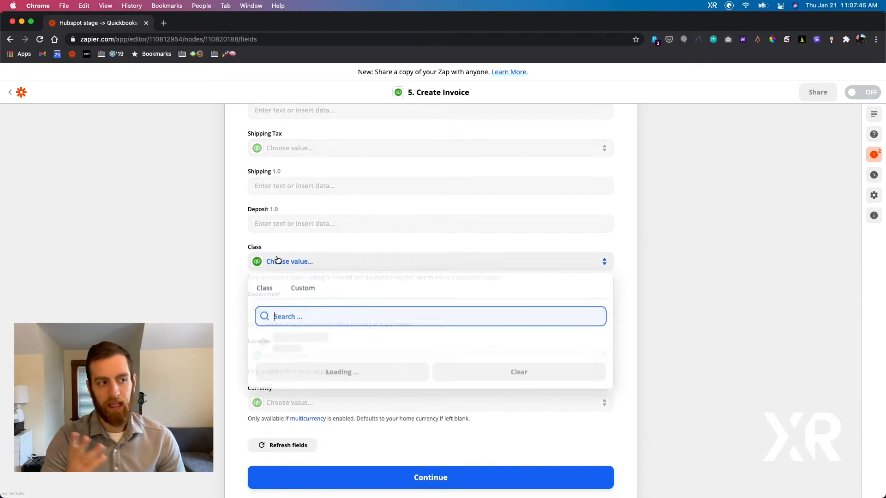
click(237, 263)
scroll(261, 274, down, 1)
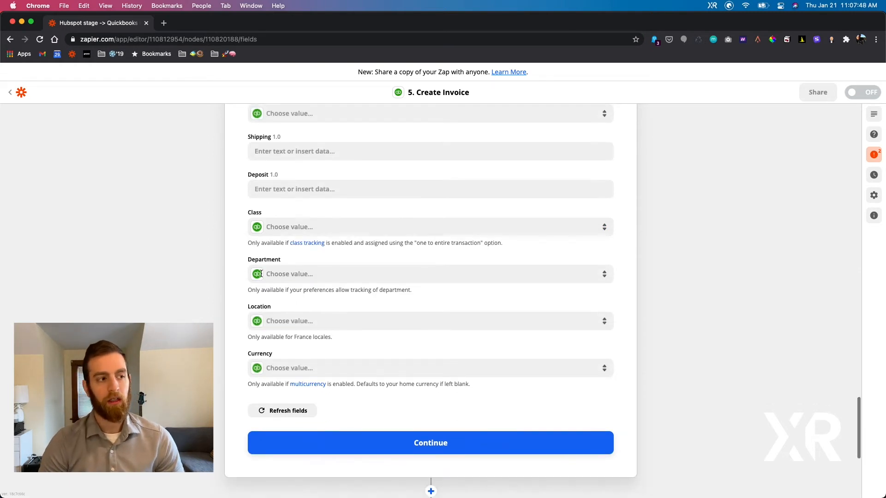
scroll(261, 273, up, 1)
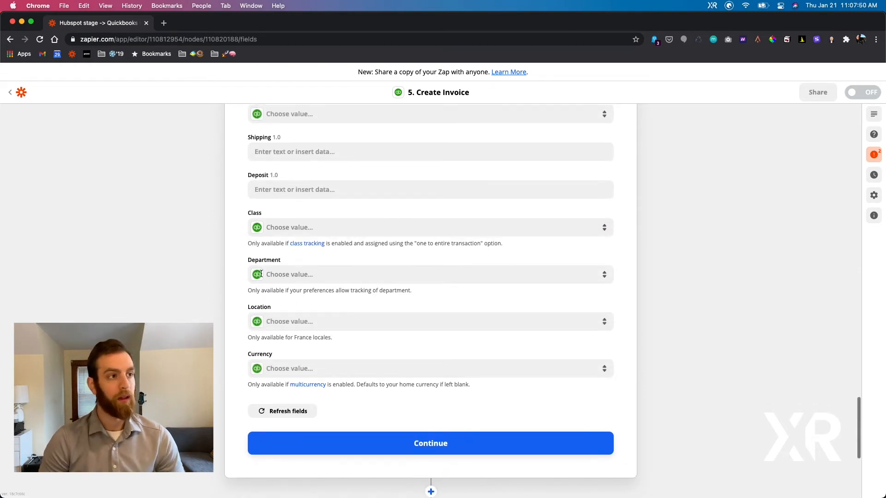
scroll(261, 274, down, 1)
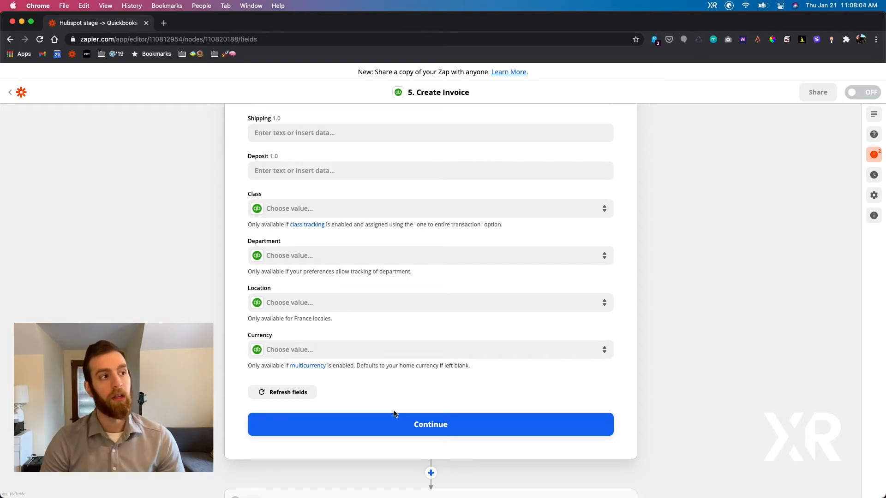
- Enter Automation as a custom value in the invoice's Department field
click(296, 253)
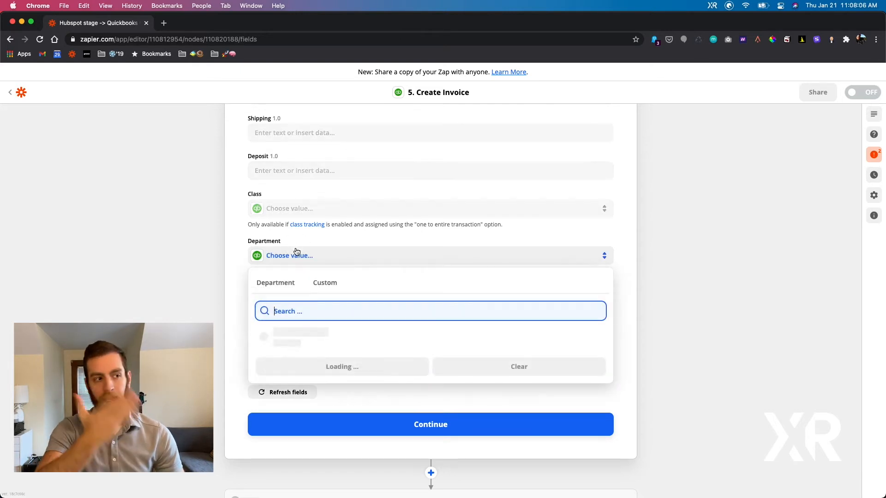
click(326, 284)
click(286, 260)
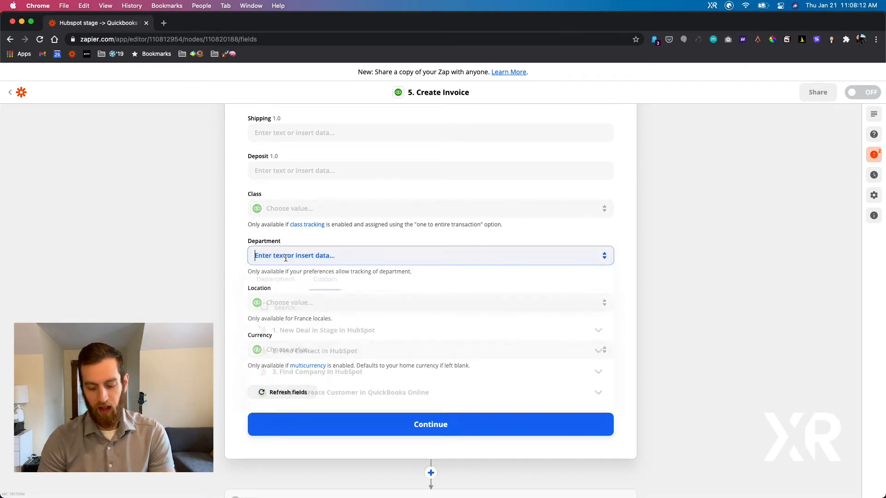
text(Auto)
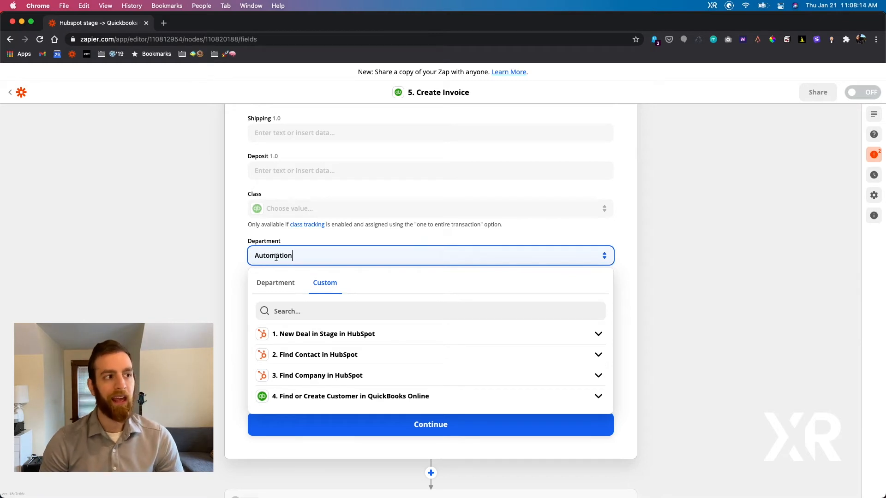
text(mation)
click(240, 227)
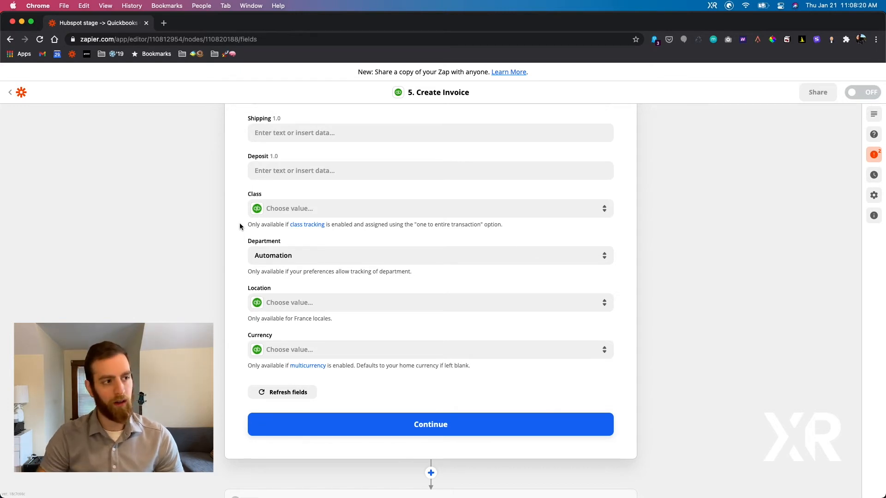
- Clear the custom value from the invoice's Department field
click(268, 250)
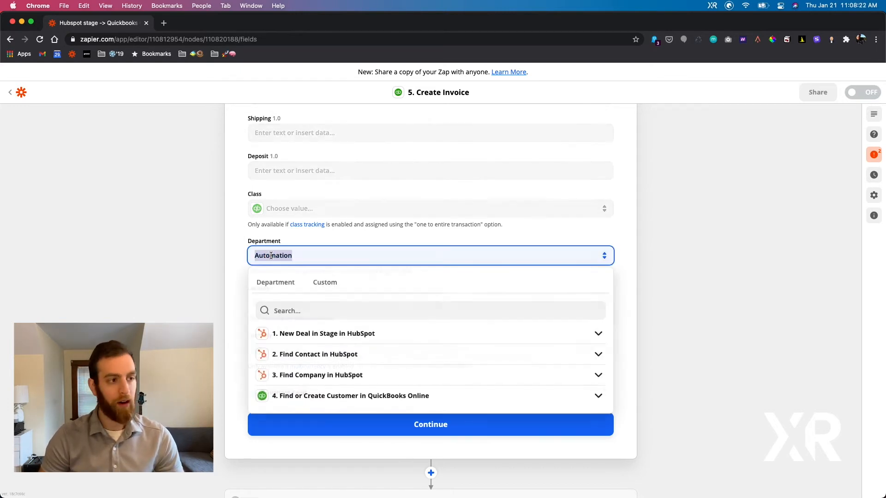
key(BackSpace)
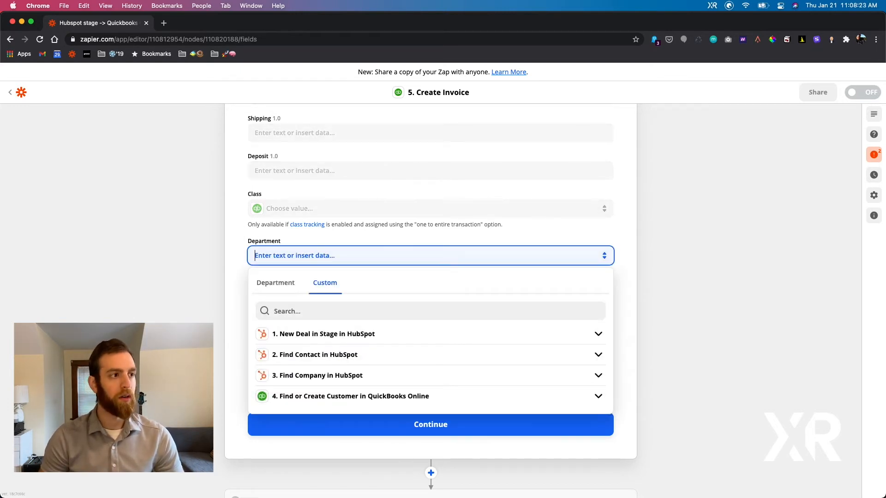
click(234, 225)
- Look back over the invoice's payment, tax and discount settings and check the Class options again
scroll(234, 225, up, 5)
scroll(233, 226, up, 2)
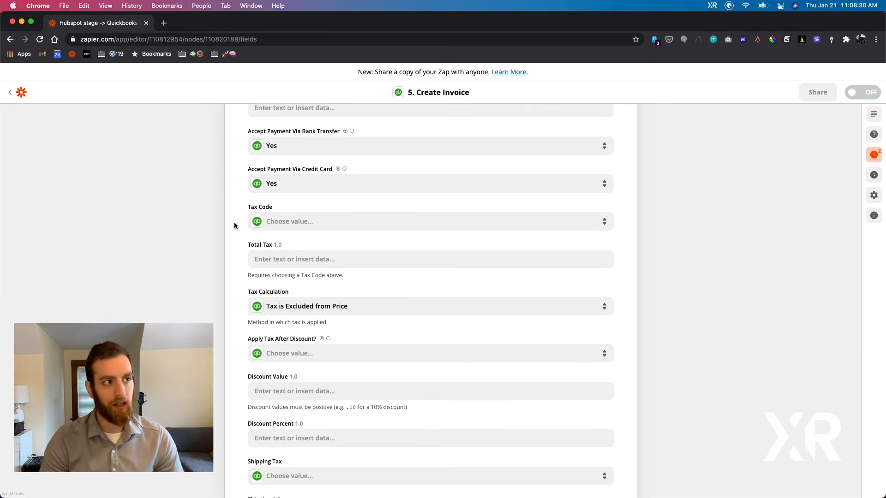
scroll(234, 226, up, 2)
scroll(234, 226, down, 10)
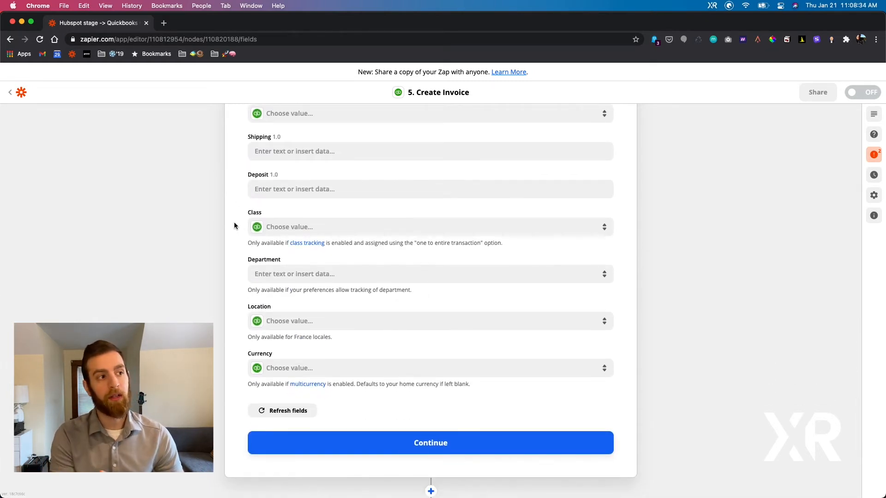
click(282, 232)
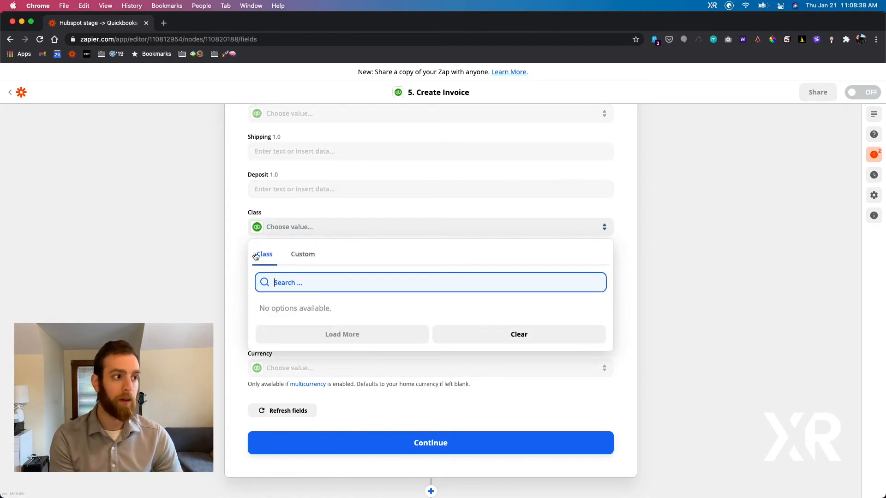
click(241, 248)
scroll(241, 250, down, 3)
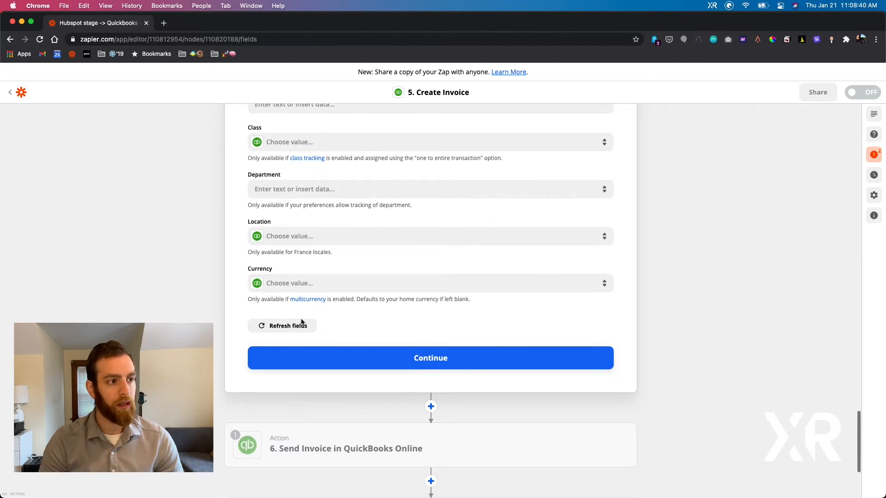
- Continue to the Create Invoice test, run it for review and examine the outcome and the submitted invoice data
click(340, 357)
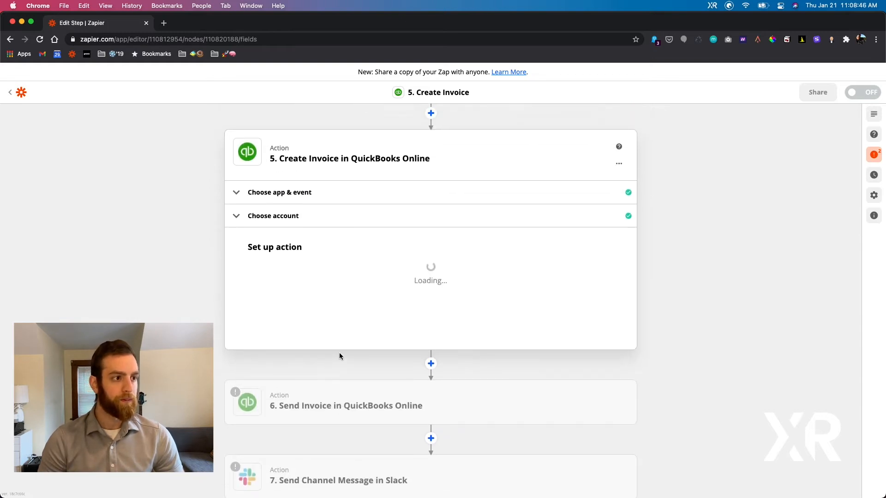
scroll(306, 288, down, 10)
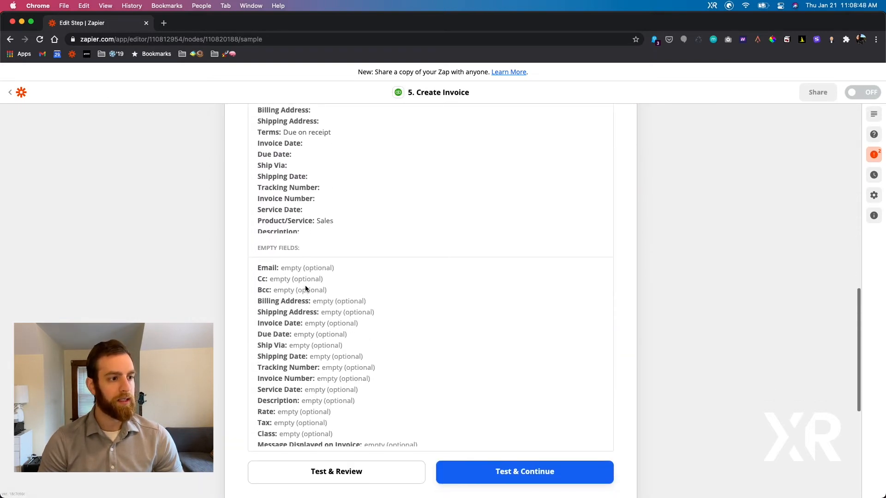
scroll(306, 285, down, 4)
click(342, 472)
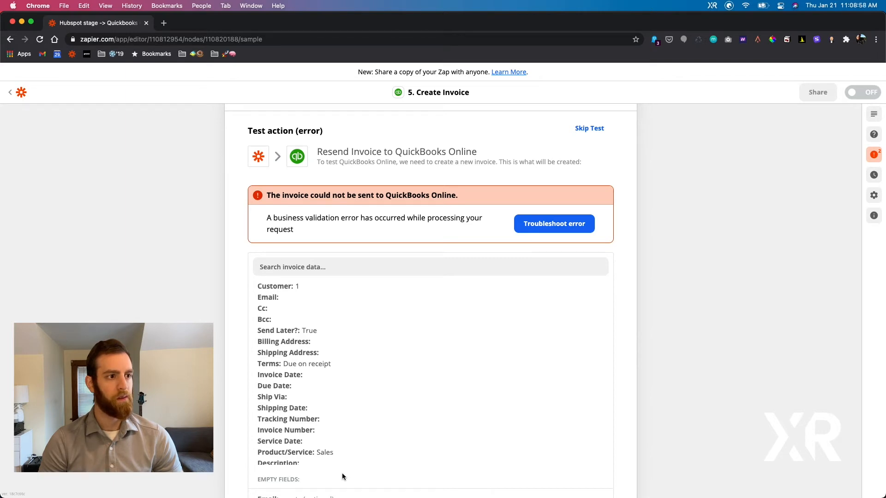
scroll(342, 473, down, 10)
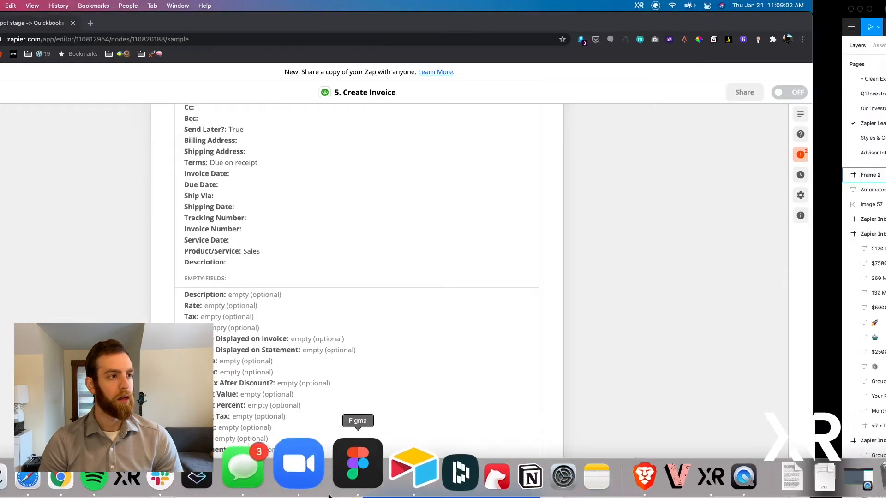
click(356, 462)
key(ctrl+Left)
scroll(255, 329, down, 5)
click(313, 291)
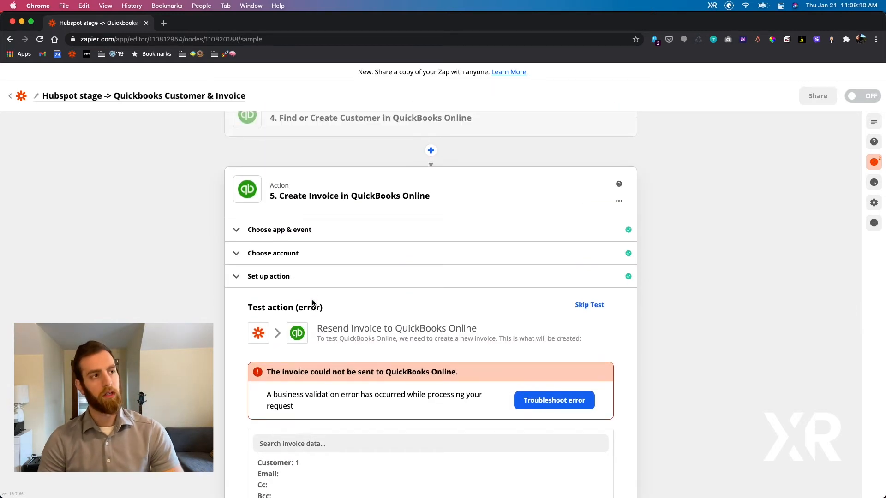
- Reload the Zap editor page and run the Create Invoice test for review again
key(super+r)
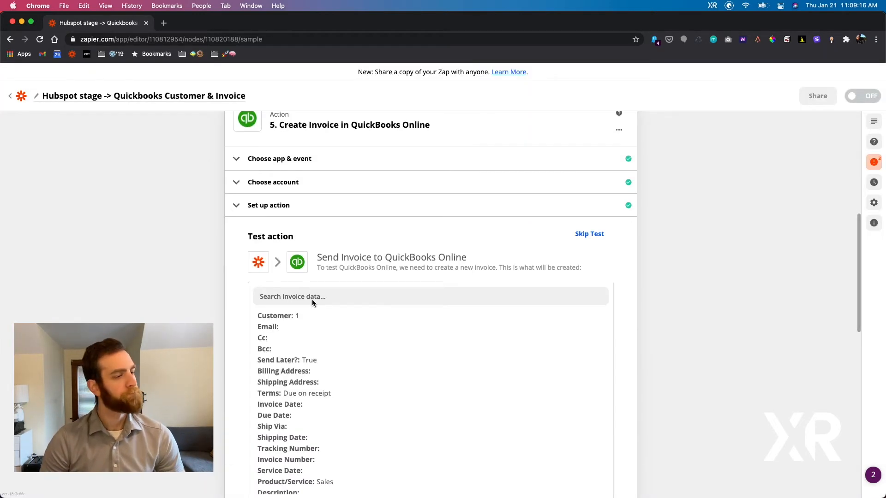
scroll(312, 300, down, 5)
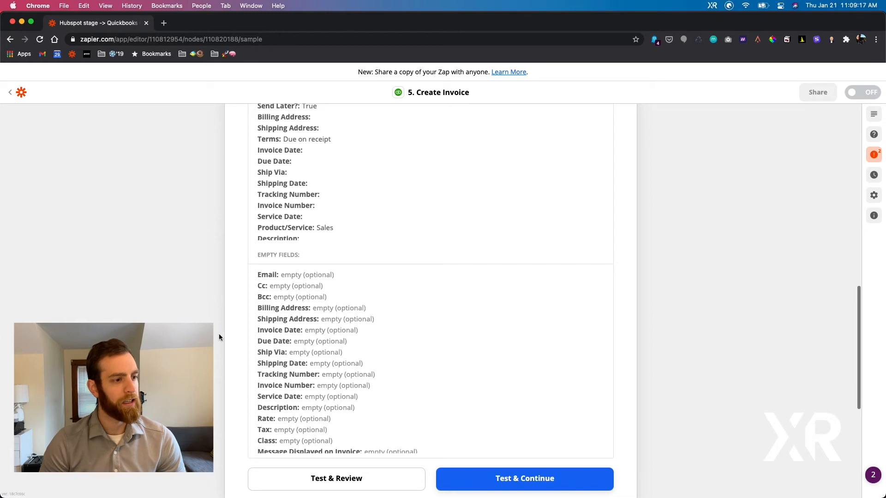
click(342, 478)
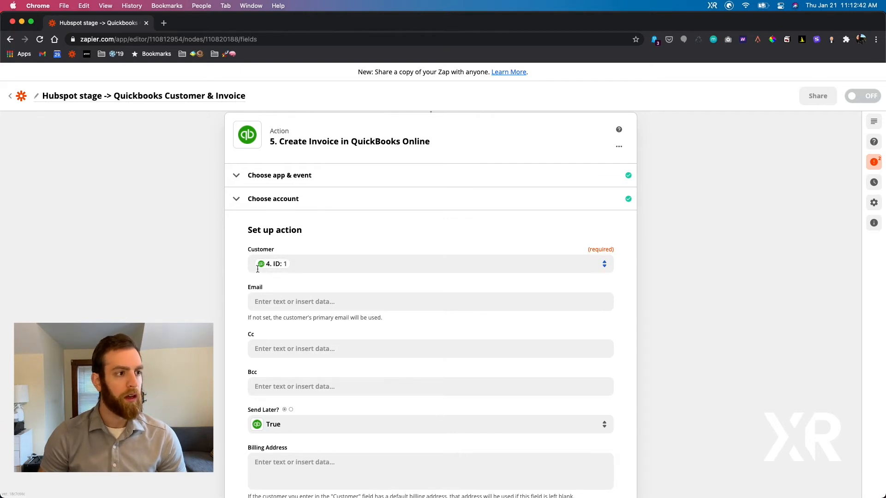
- Look over the Create Invoice fields, continue to the test section and retest sending the invoice to QuickBooks Online
click(279, 300)
scroll(280, 302, down, 20)
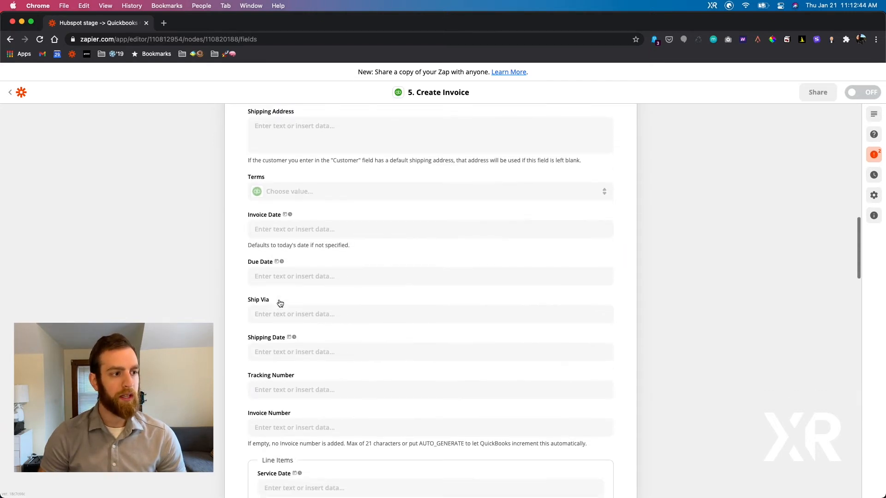
scroll(280, 303, down, 15)
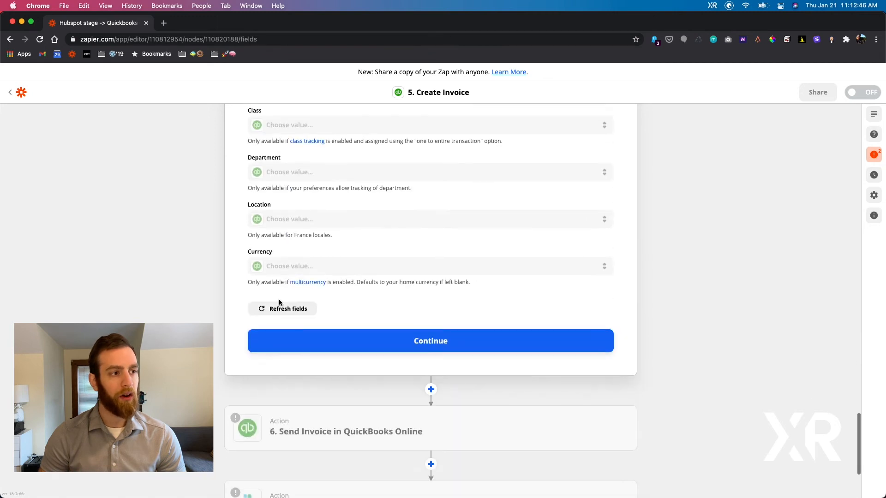
click(305, 335)
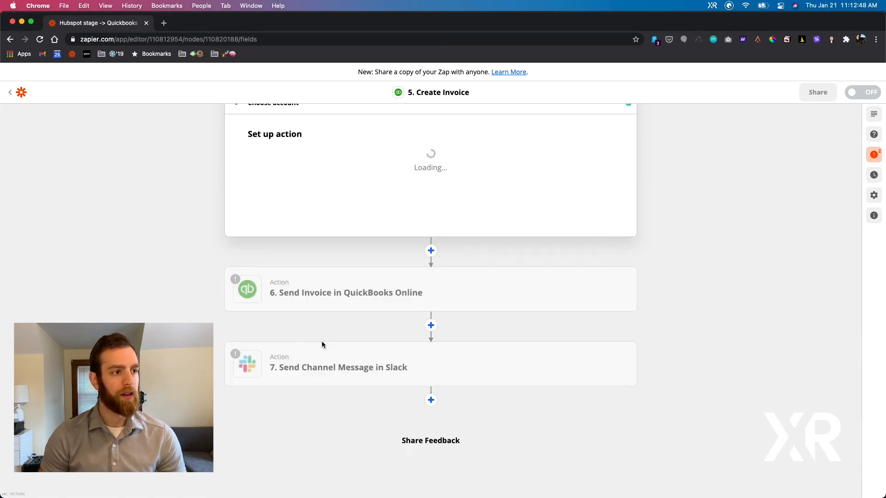
scroll(322, 346, down, 5)
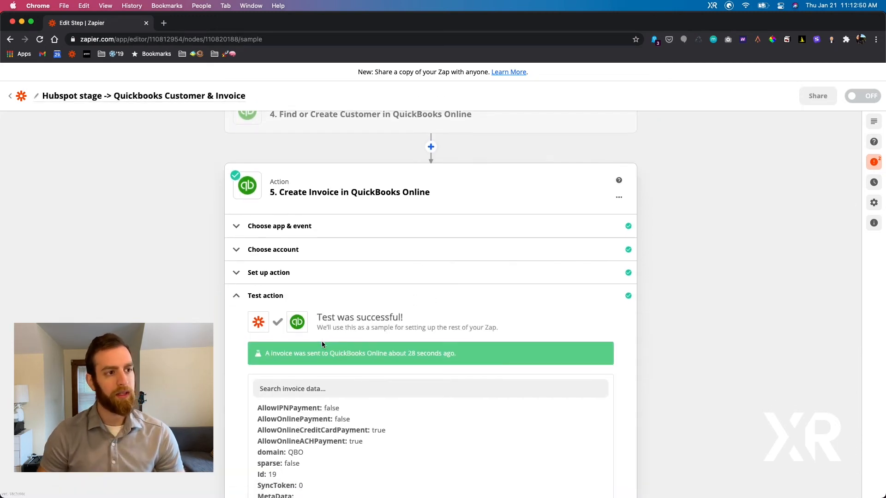
click(356, 414)
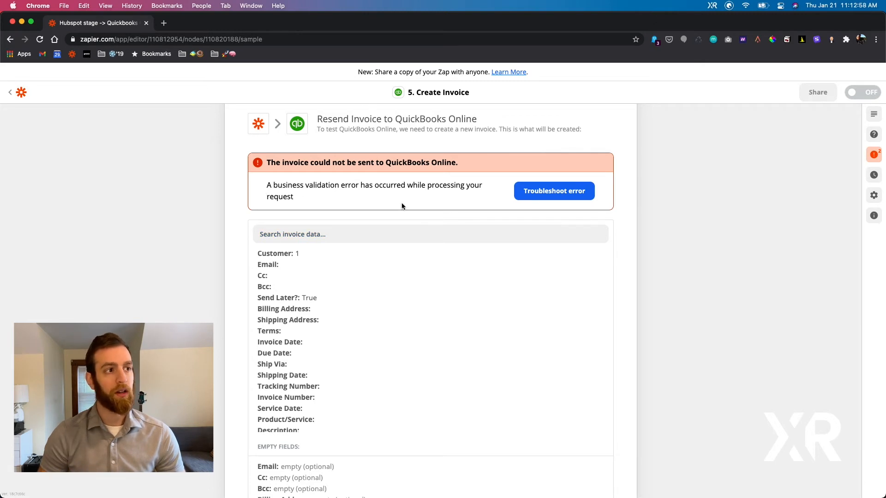
- Reopen the Create Invoice action setup and map Email to the contact email from the Find Contact in HubSpot step
scroll(402, 206, up, 5)
click(292, 192)
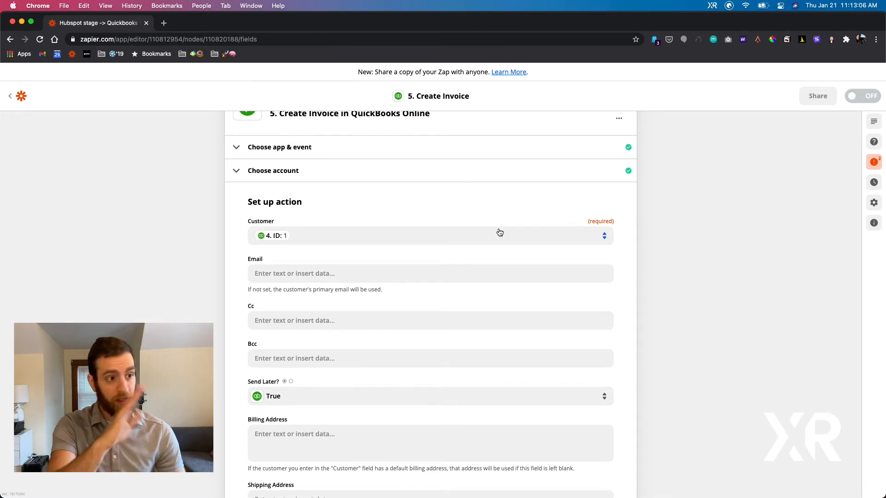
scroll(500, 232, down, 20)
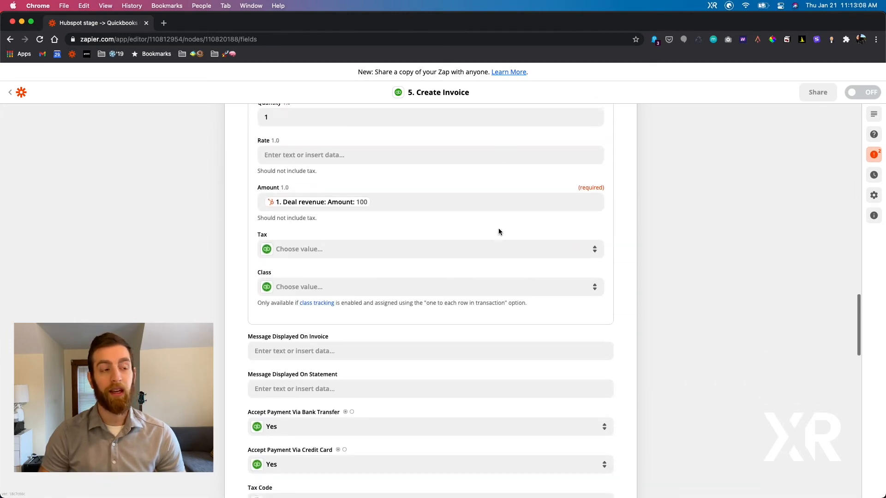
scroll(500, 232, up, 20)
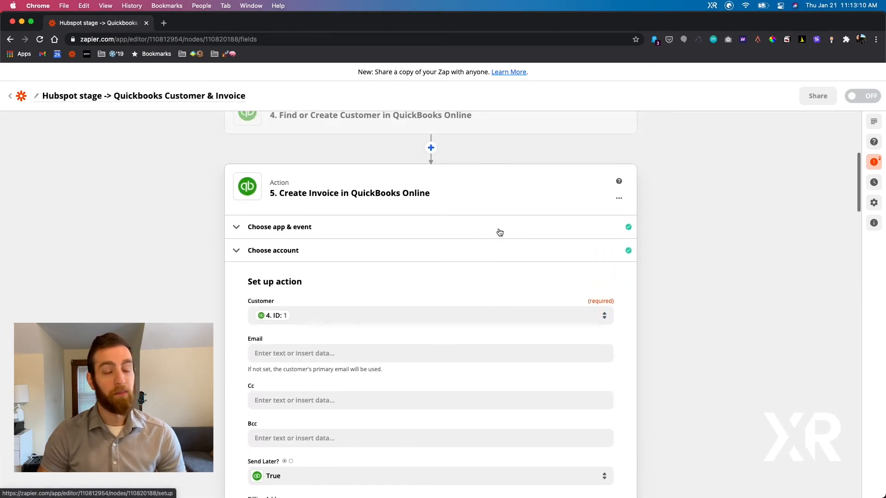
scroll(500, 232, down, 1)
click(273, 282)
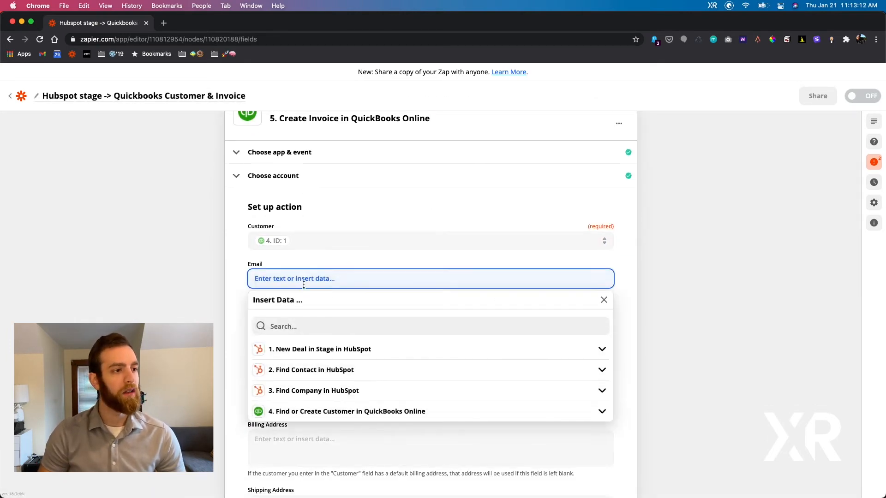
click(292, 317)
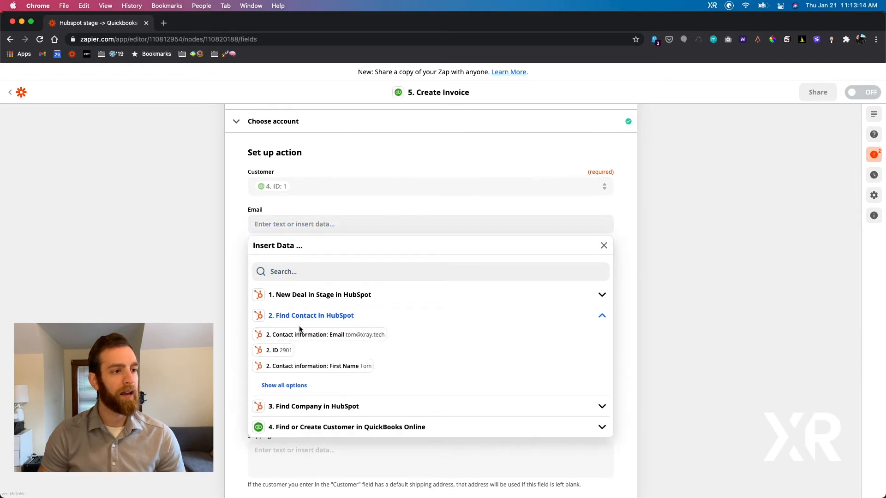
click(304, 334)
click(228, 186)
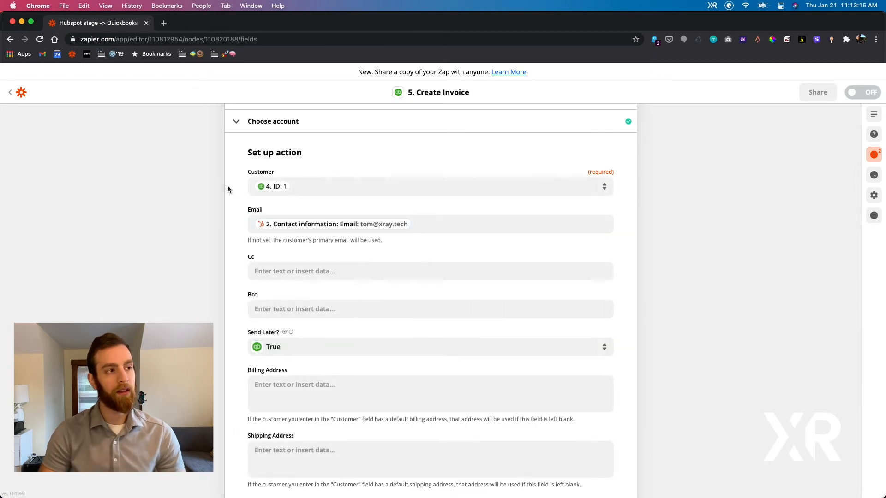
- Continue to the Create Invoice test section and retest sending the invoice to QuickBooks Online for review
scroll(255, 216, down, 20)
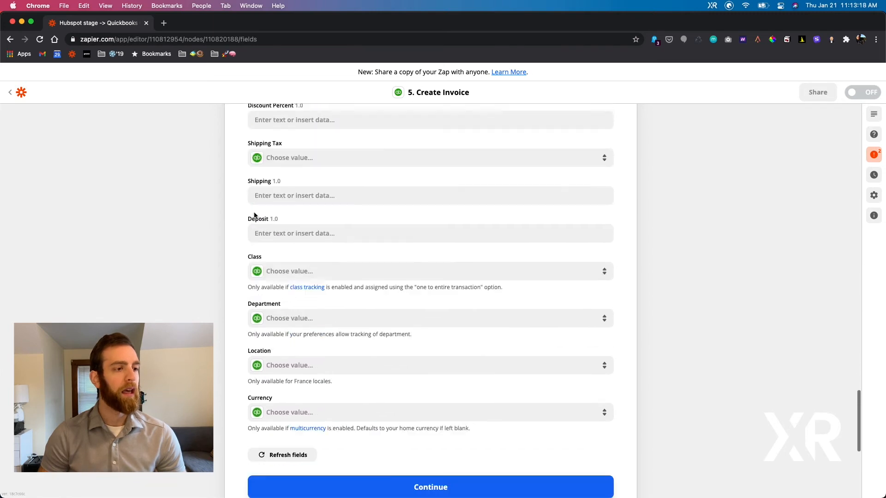
click(372, 336)
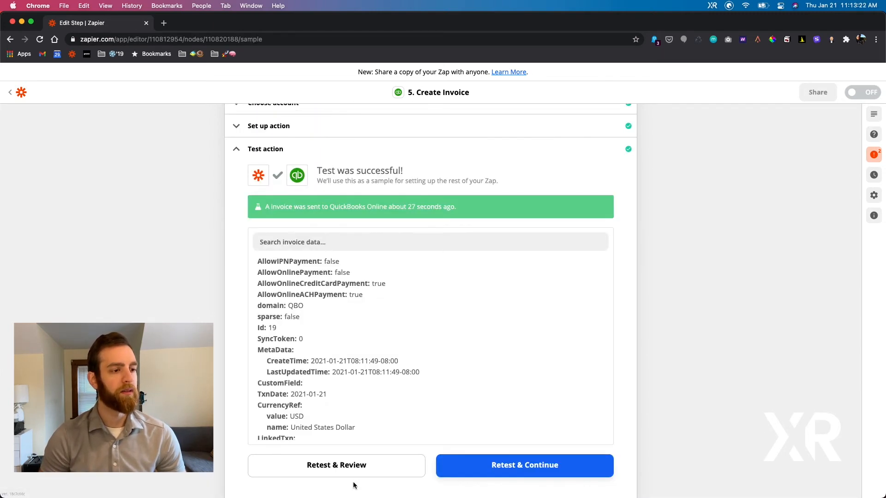
click(354, 466)
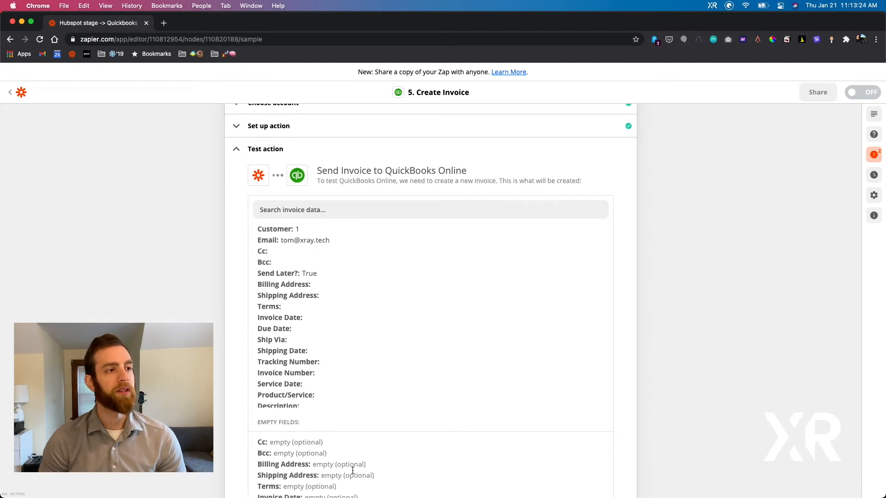
scroll(353, 475, down, 1)
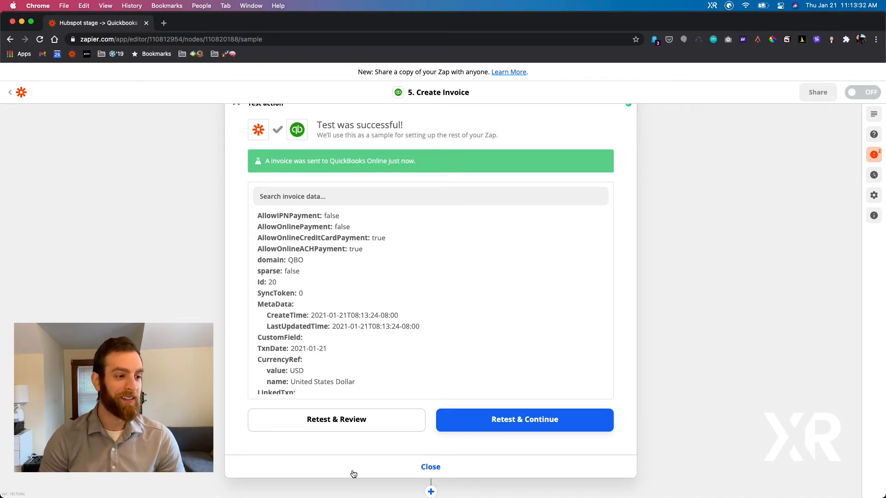
- In the Send Invoice action's setup, replace the Invoice value with the ID from the Create Invoice in QuickBooks Online step
scroll(354, 474, down, 5)
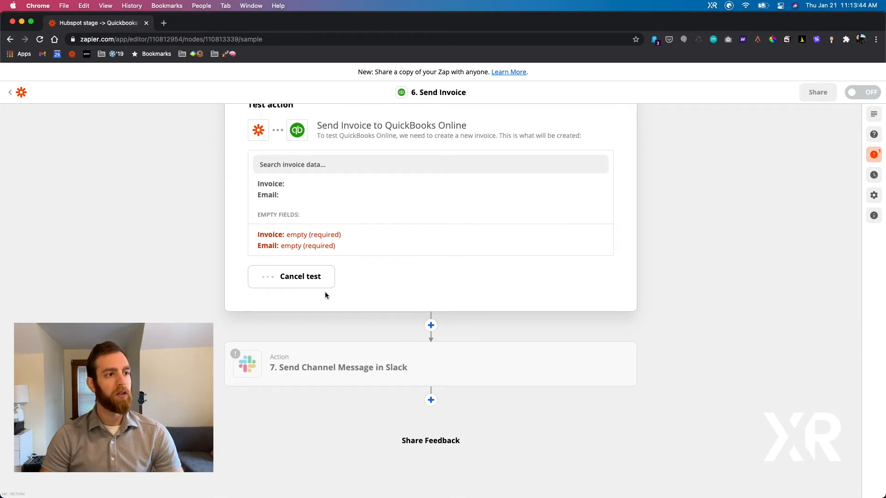
click(270, 185)
click(338, 227)
key(BackSpace)
key(BackSpace)
key(super+a)
key(BackSpace)
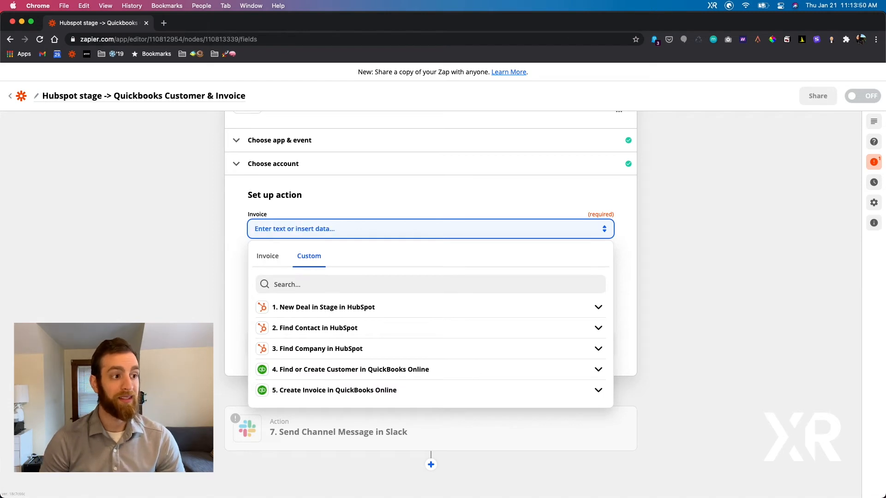
scroll(351, 332, down, 2)
click(361, 366)
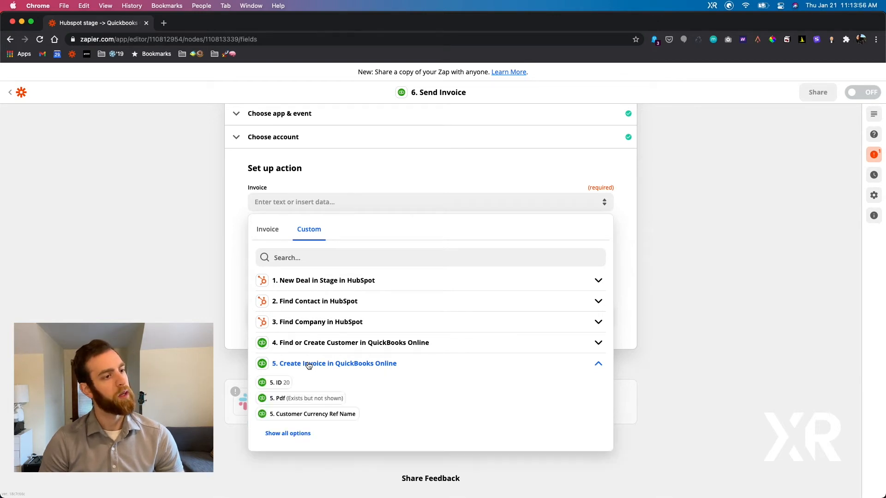
click(282, 383)
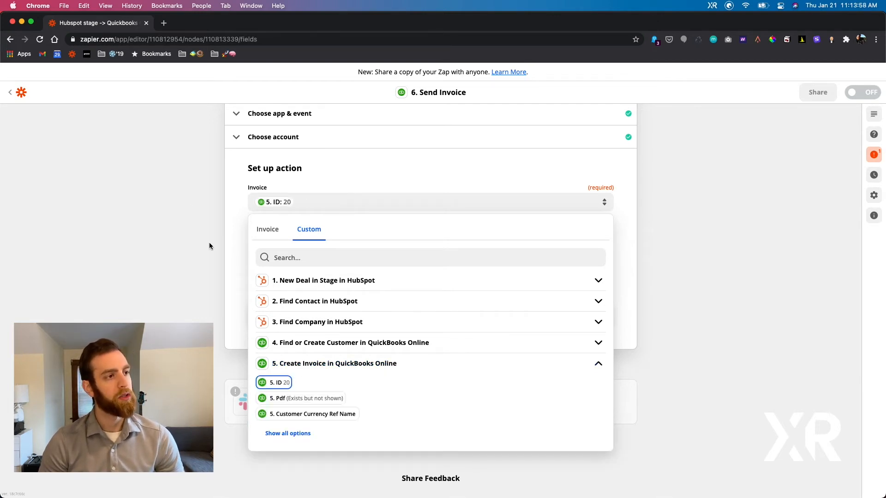
click(228, 203)
- Replace the Send Invoice email value with the contact email from the Find Contact in HubSpot step
click(431, 241)
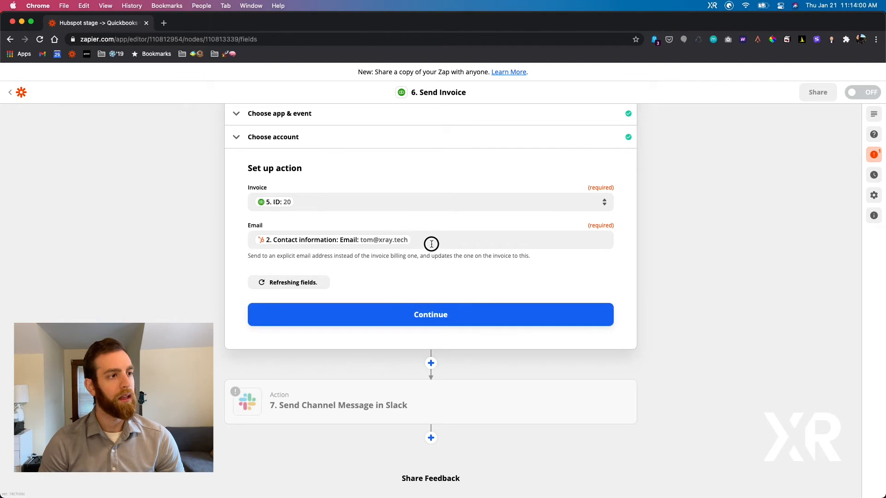
key(BackSpace)
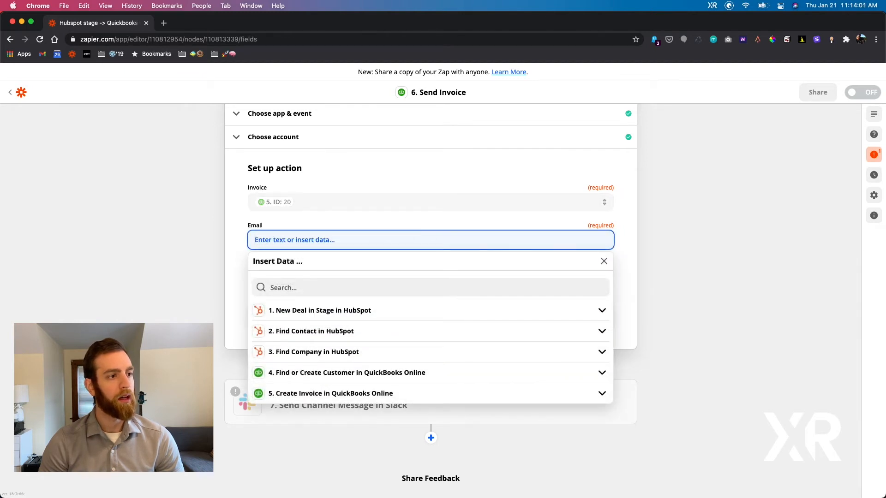
click(315, 332)
click(309, 351)
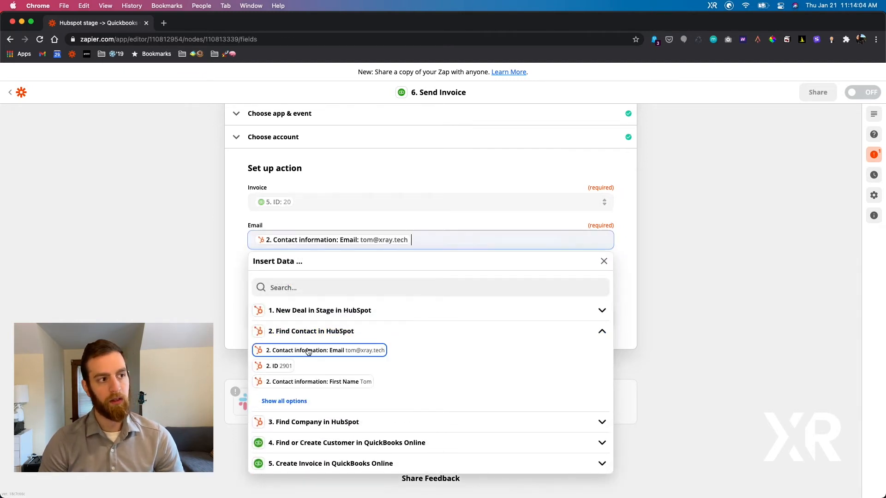
click(233, 216)
- Continue to the Send Invoice test section and test sending the invoice for review
scroll(233, 216, down, 1)
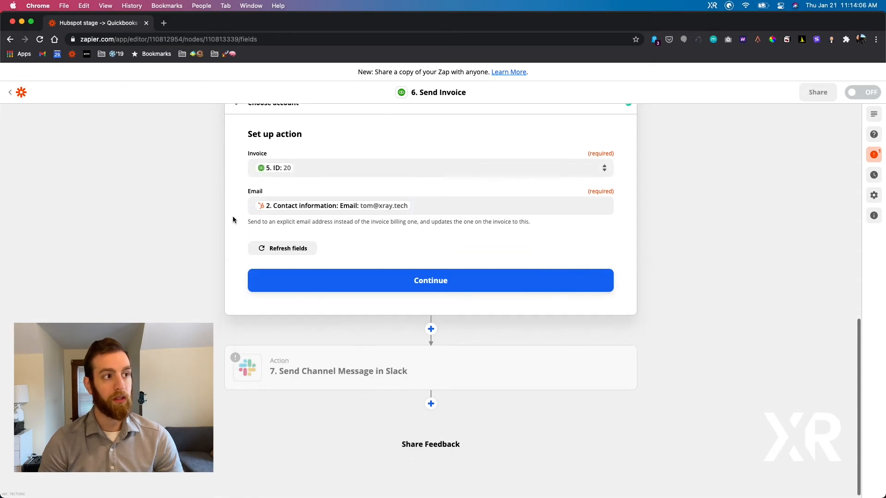
click(467, 290)
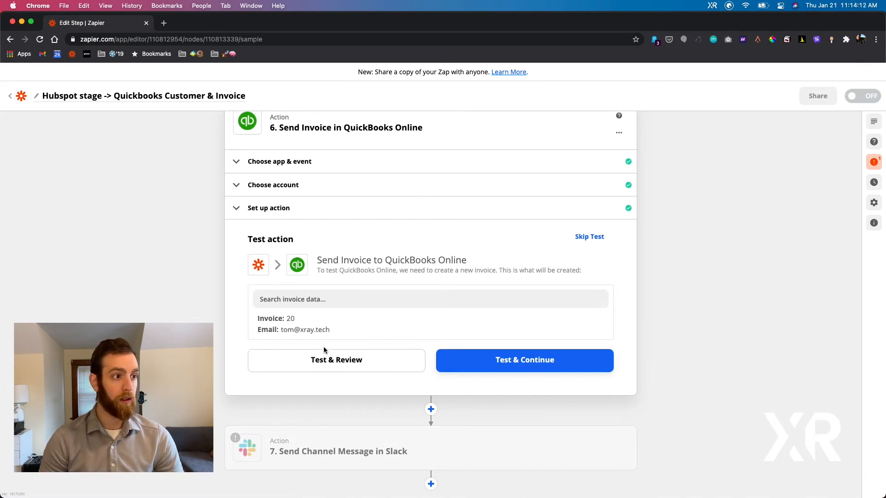
click(319, 368)
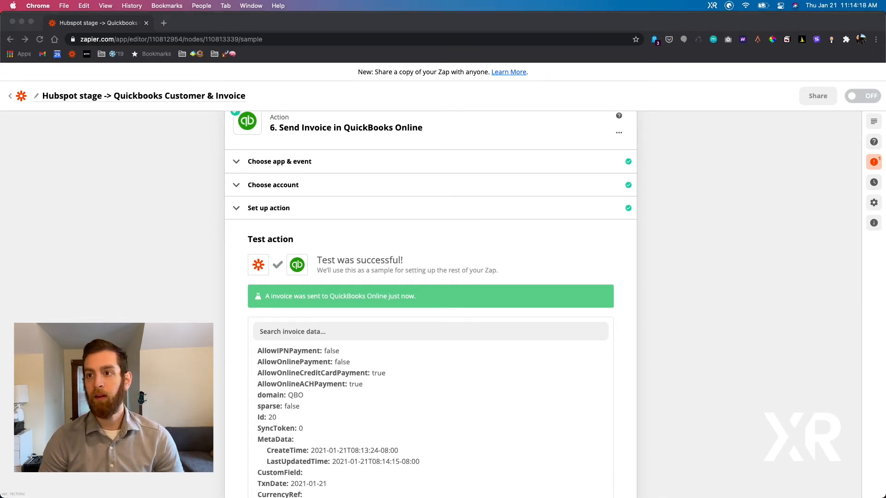
- Switch to Safari and bring up the QuickBooks Invoices page
key(super+Tab)
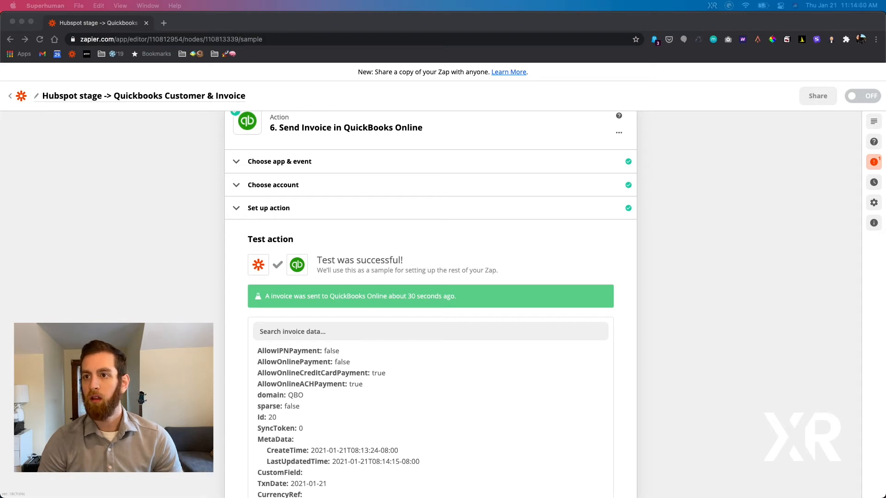
key(ctrl+Up)
click(270, 160)
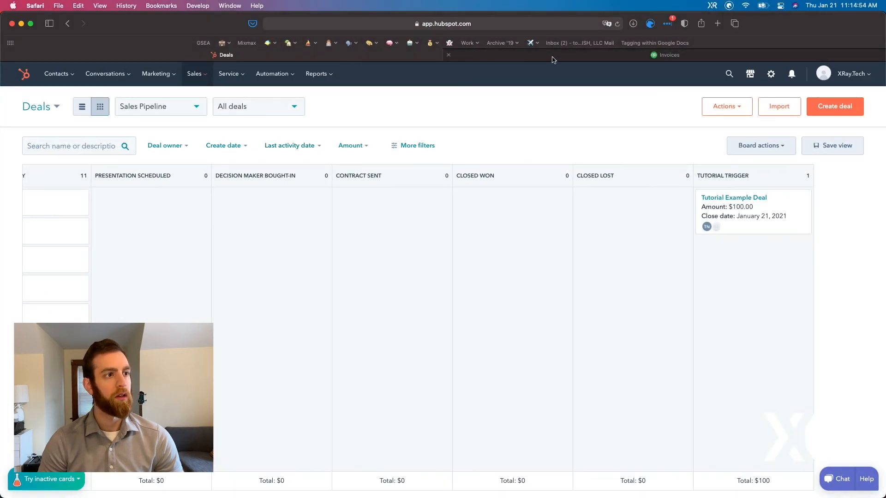
click(553, 59)
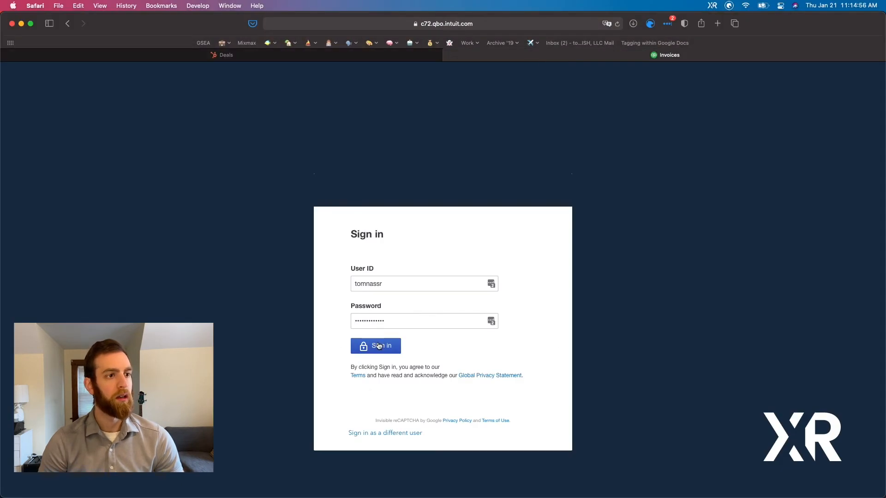
- Sign in to QuickBooks by filling the User ID and Password fields from the saved admin login, and confirm the current email address
click(491, 289)
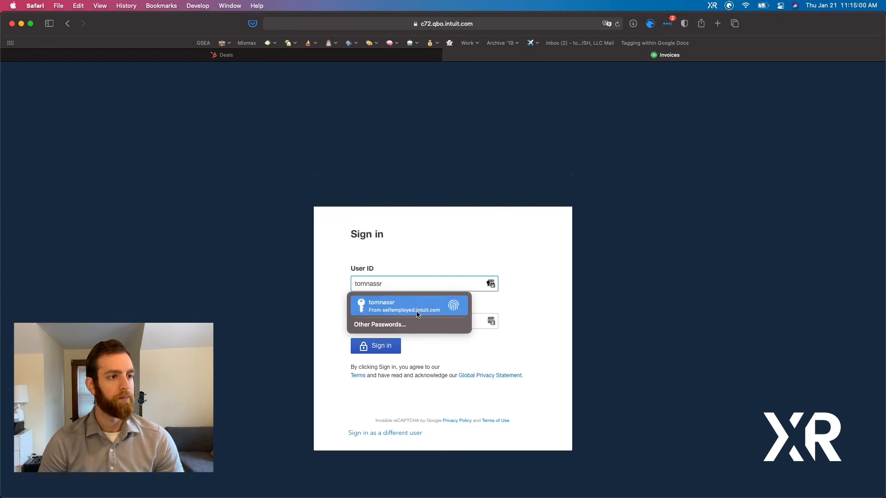
click(492, 285)
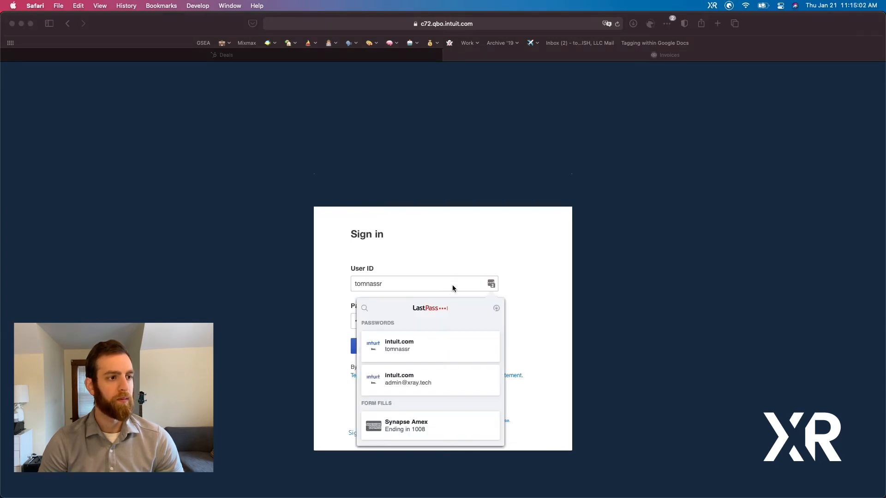
click(408, 378)
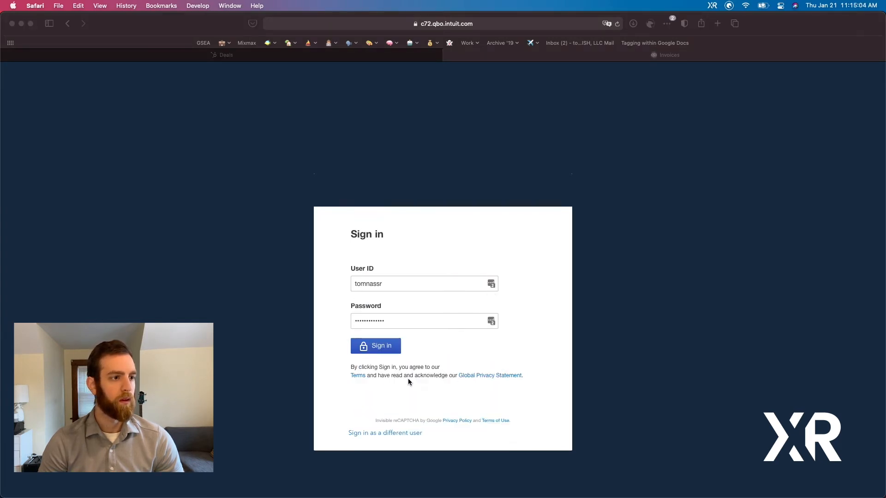
click(379, 351)
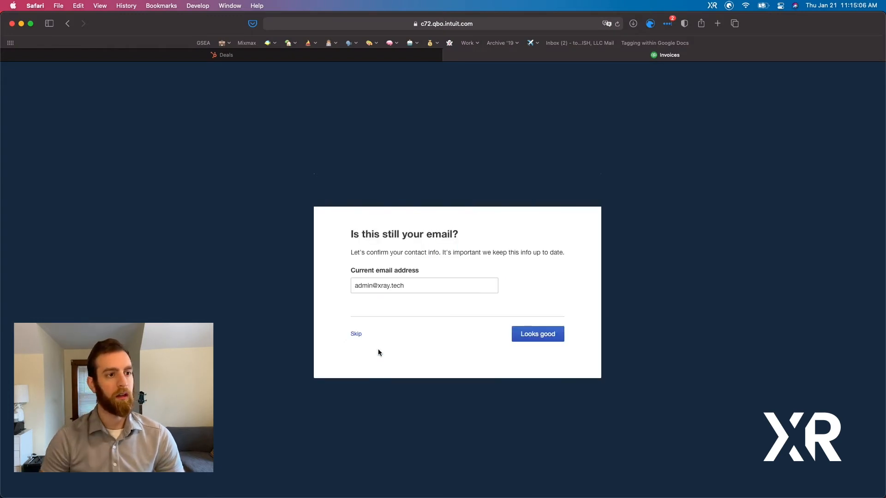
click(552, 337)
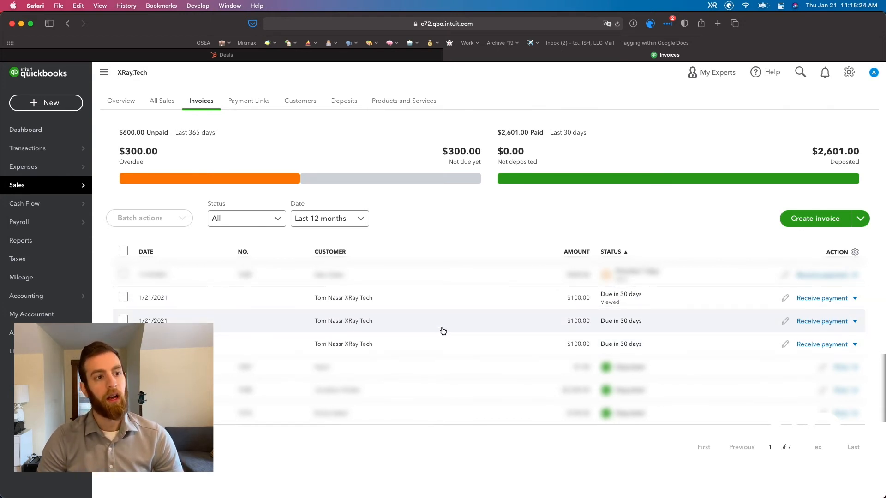
- Open the details of the $100.00 invoice marked Viewed in the invoice list and examine its sent and viewed activity
click(607, 309)
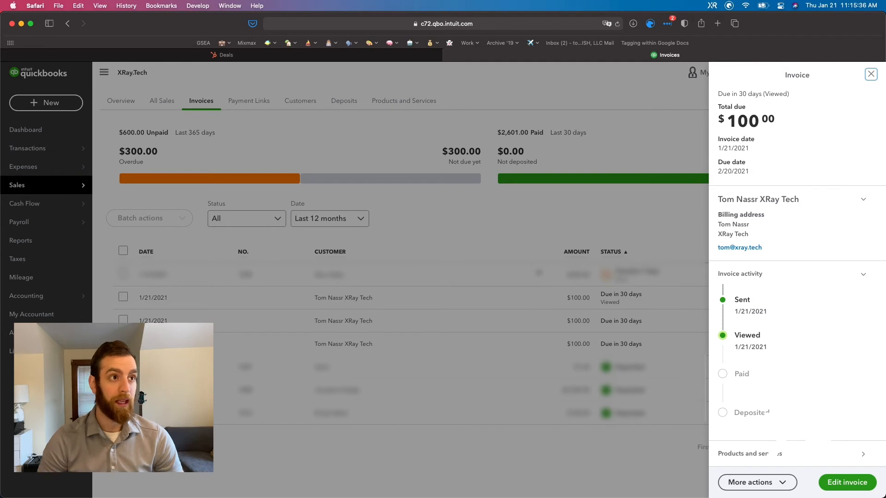
click(519, 234)
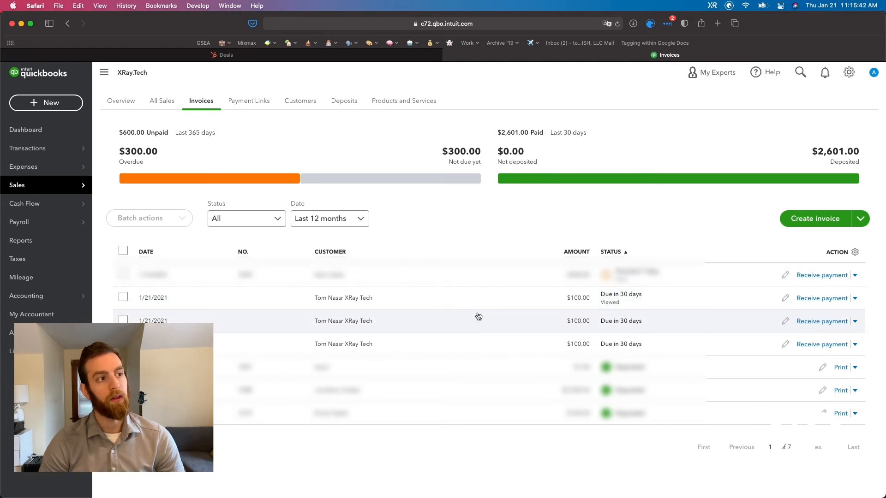
click(423, 303)
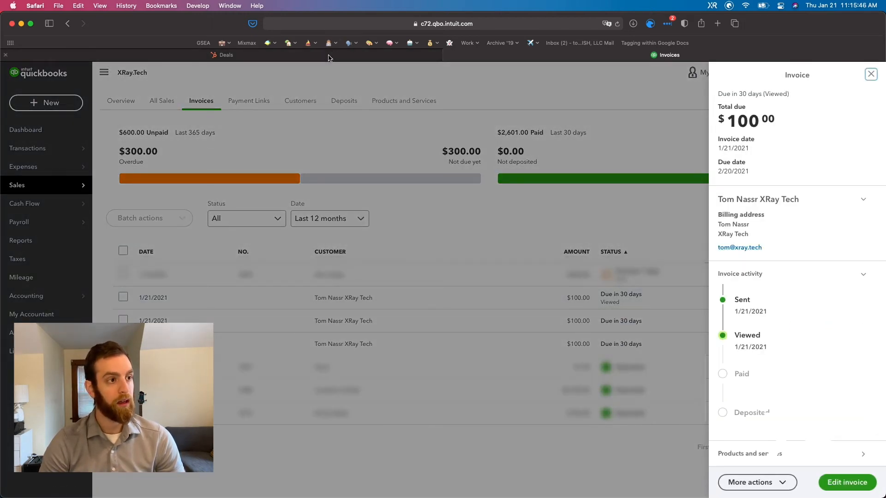
- Switch back to the Zap editor in Chrome and review the sequence of steps from the HubSpot trigger through Send Invoice
key(ctrl+Up)
click(193, 123)
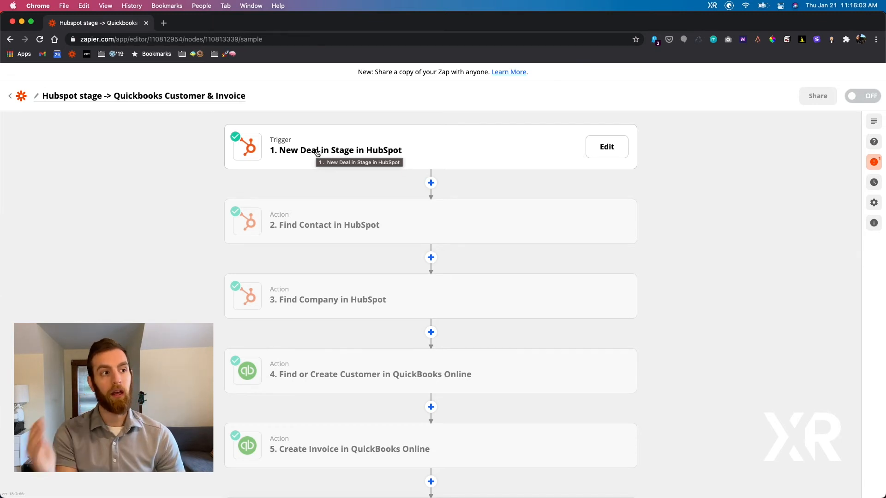
scroll(317, 153, down, 2)
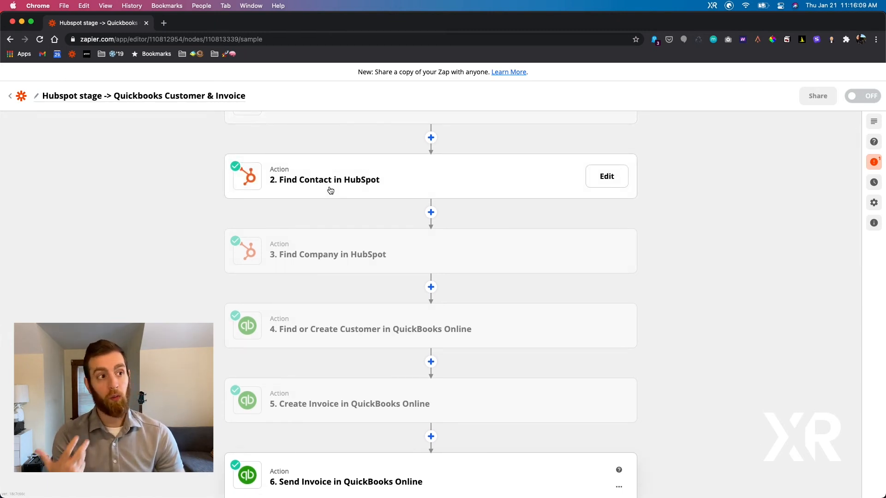
scroll(330, 190, down, 1)
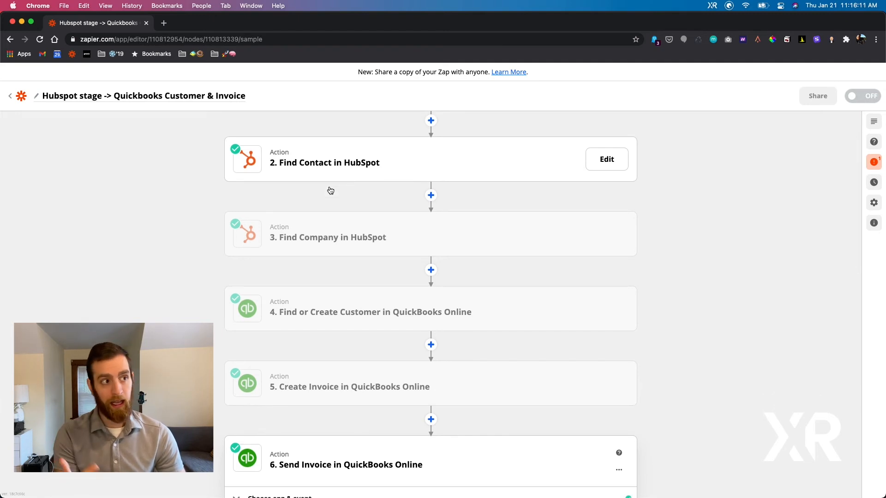
scroll(331, 190, down, 1)
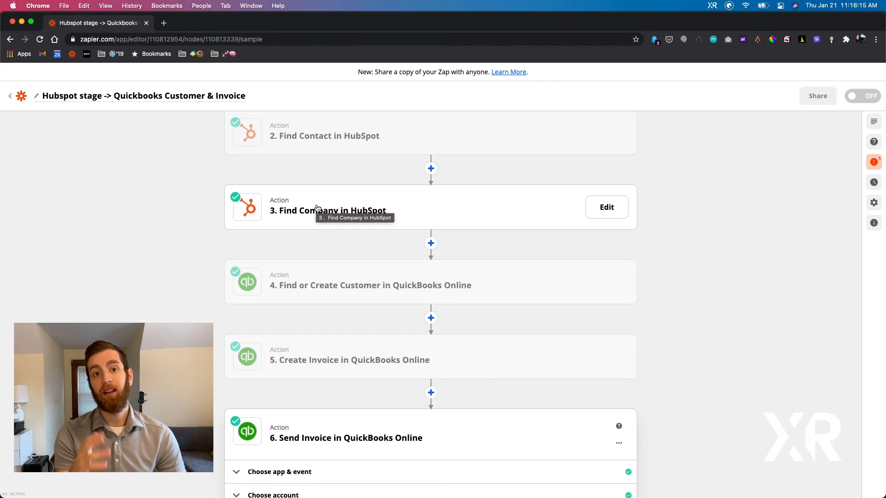
- Review the remaining Zap steps, then examine the Create Invoice step's action setup, including the Send Later options and line items
scroll(316, 208, down, 2)
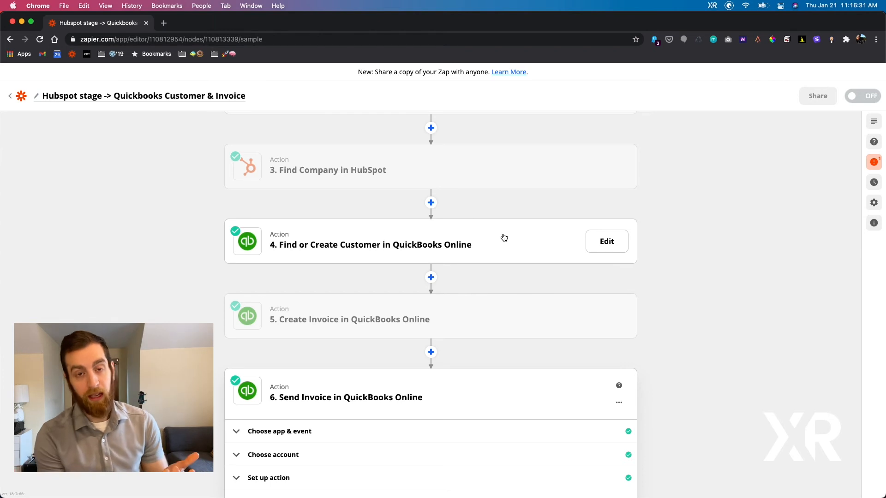
scroll(504, 238, down, 3)
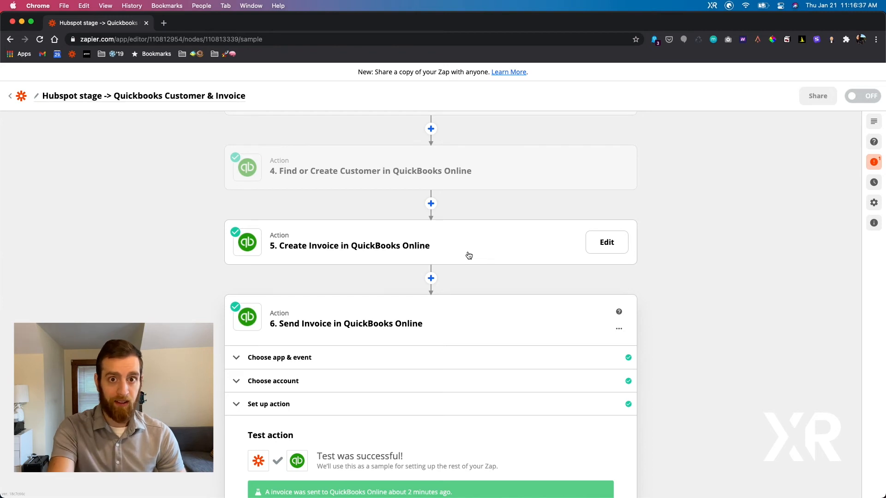
scroll(469, 255, down, 3)
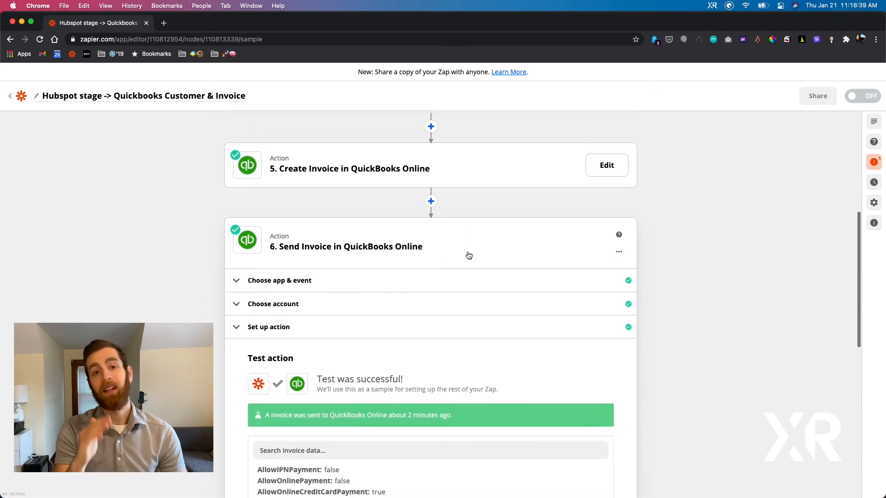
scroll(469, 256, up, 5)
click(434, 220)
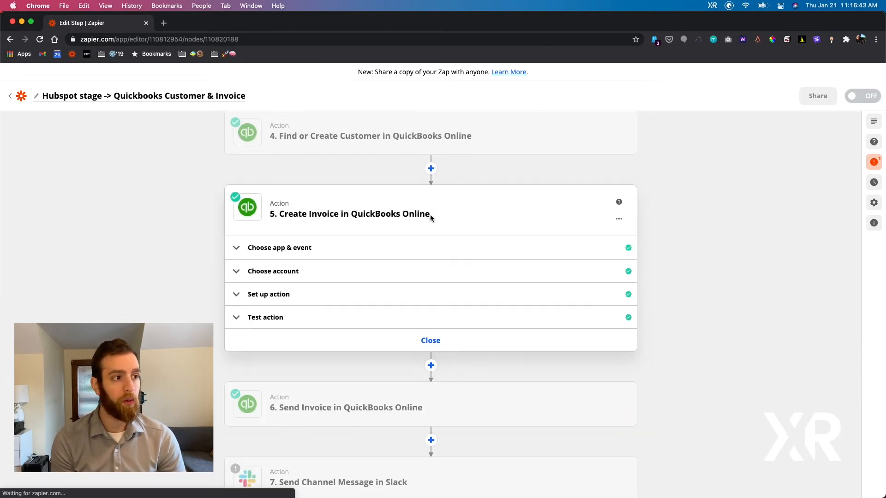
click(286, 302)
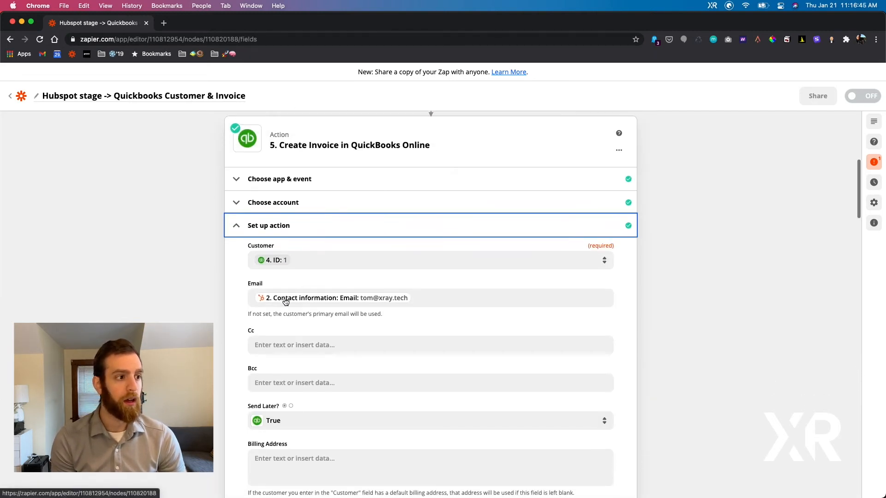
scroll(286, 298, down, 5)
click(305, 225)
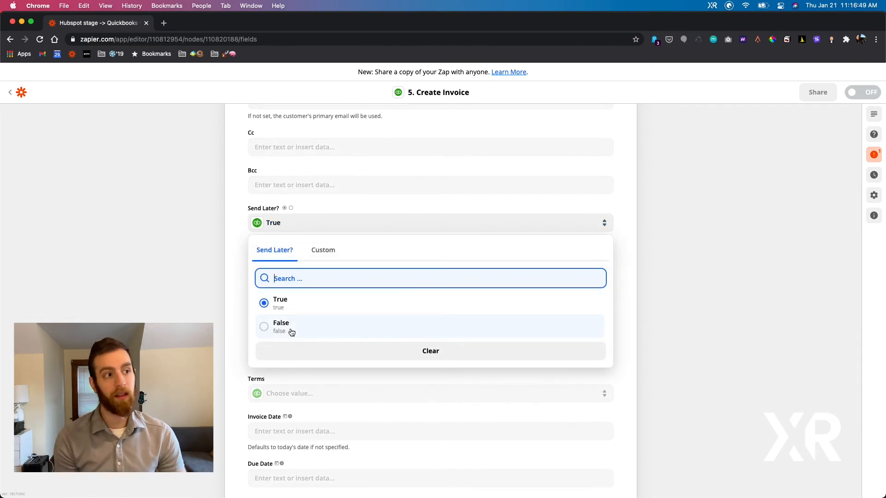
click(243, 250)
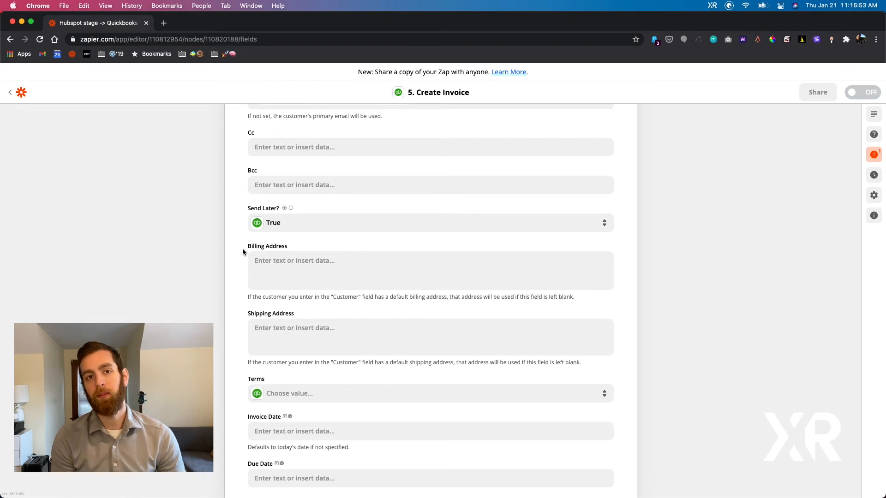
scroll(243, 249, down, 3)
scroll(243, 251, down, 20)
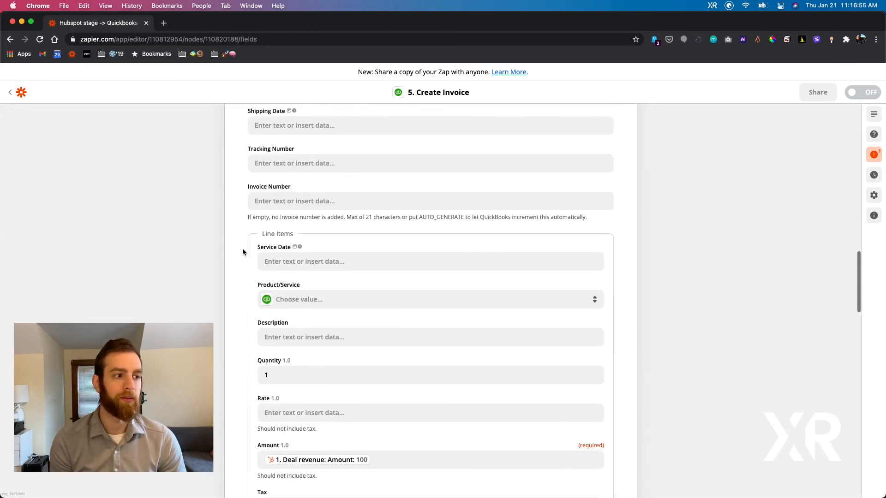
scroll(244, 252, down, 10)
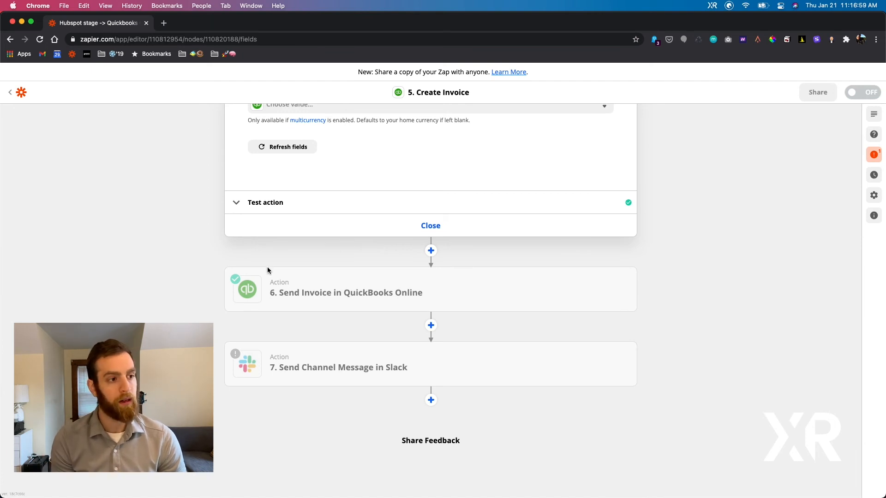
- Open the Send Channel Message in Slack step and start its message text with "We just closed a new deal in hubspot!"
click(372, 369)
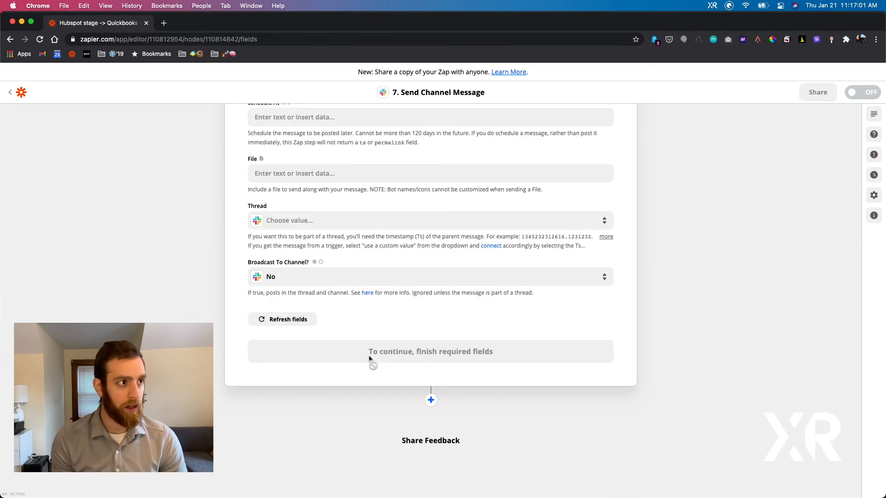
scroll(342, 238, up, 15)
scroll(342, 238, up, 2)
scroll(342, 237, down, 2)
click(333, 309)
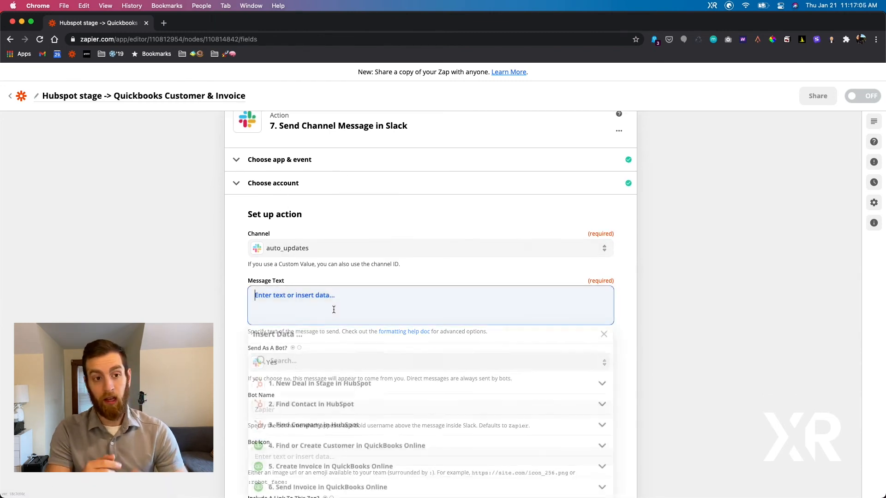
text(W)
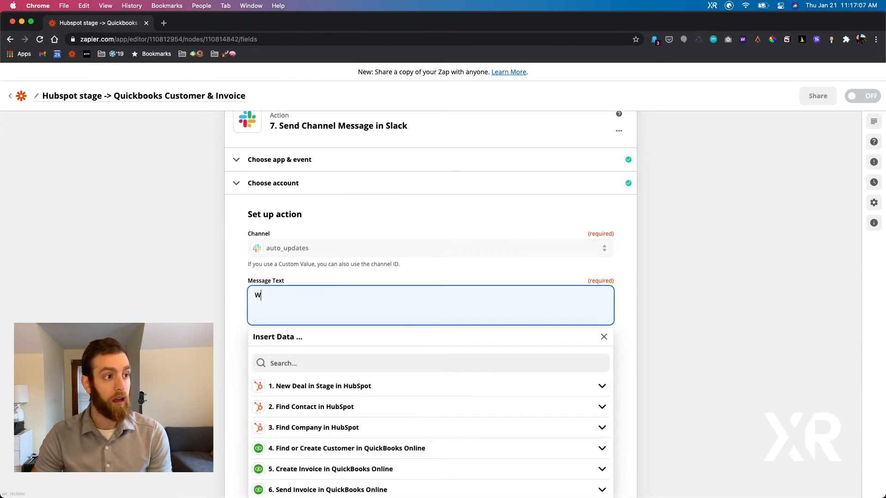
text(e just gc;lo)
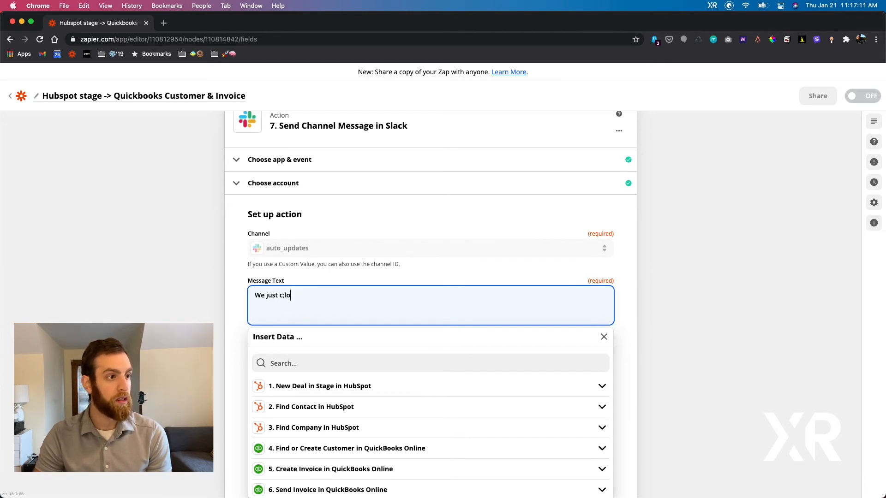
text(ssed a new)
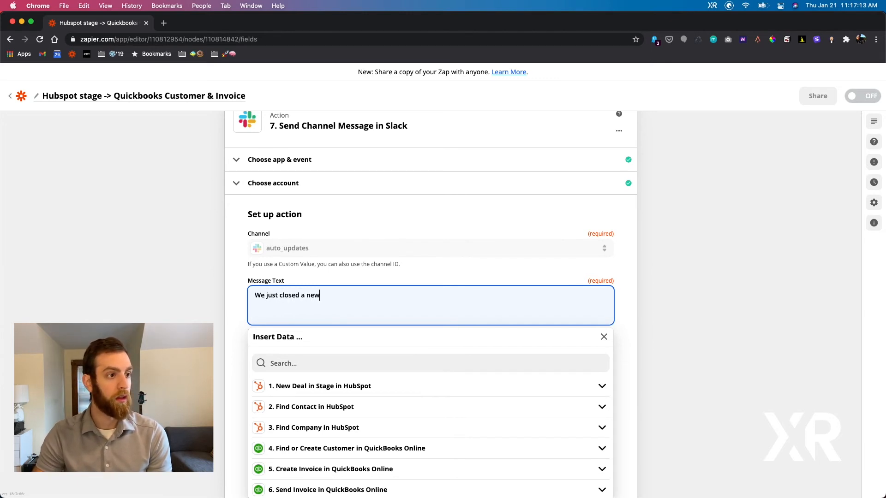
text( deal in hub)
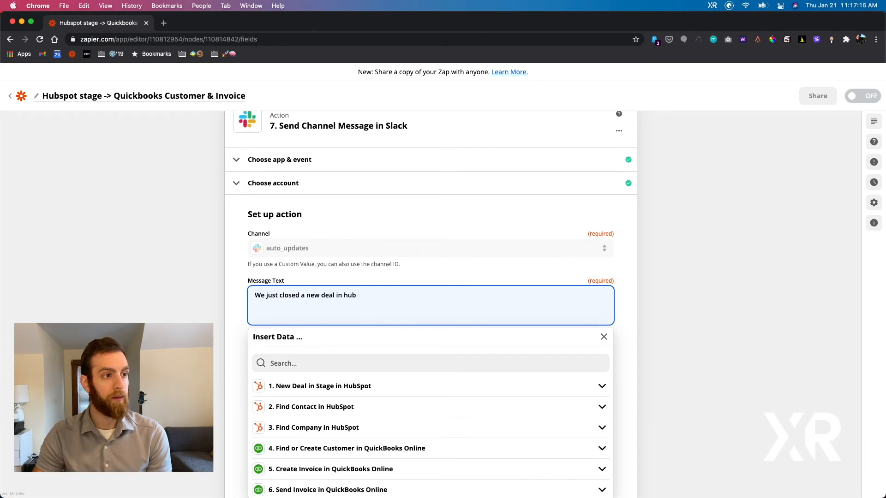
text(spot@)
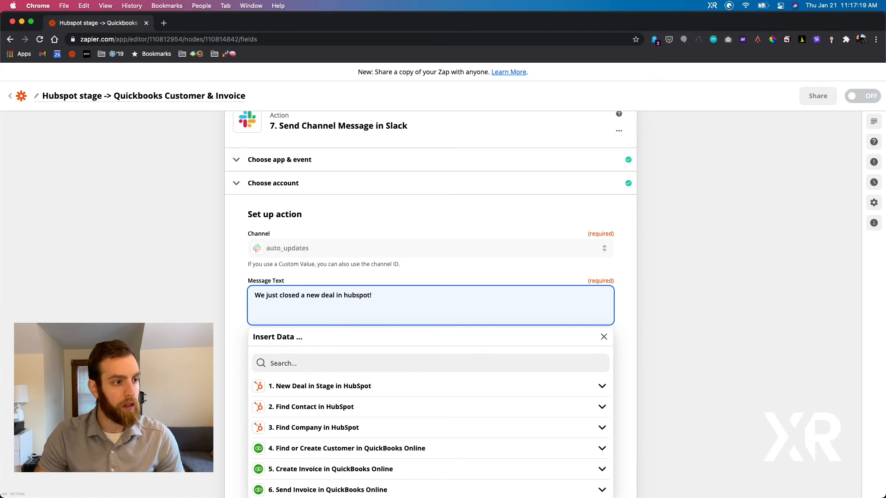
- Insert the Deal Name field from the New Deal in Stage trigger after the message's opening sentence
click(313, 386)
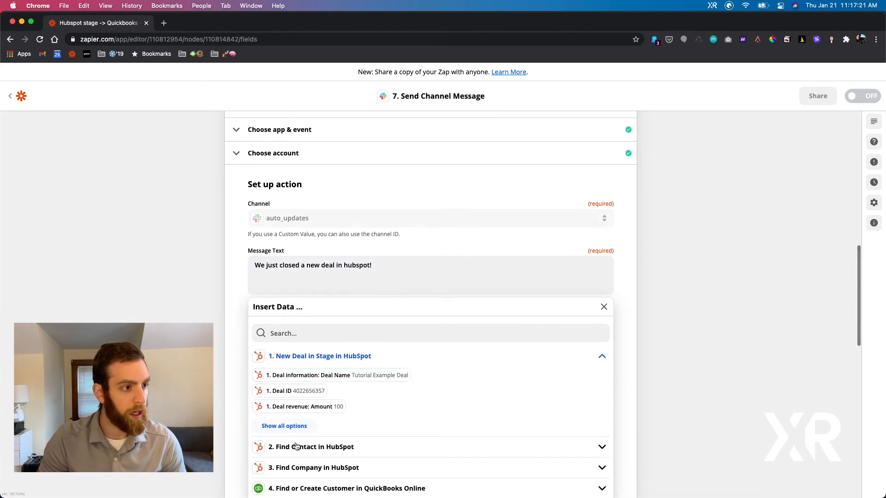
click(284, 426)
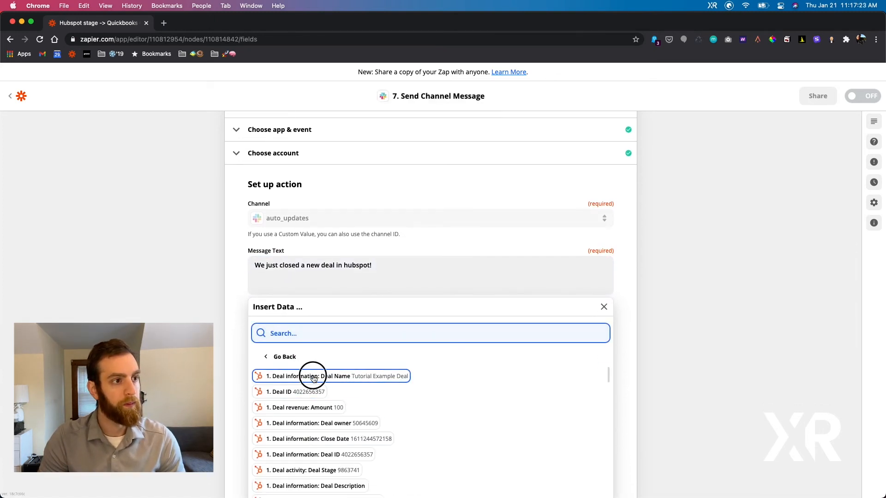
click(313, 377)
- Leave a blank line and add a ✅ line reading "A new Customer was found or created inside of Quickbooks"
key(Return)
key(Return)
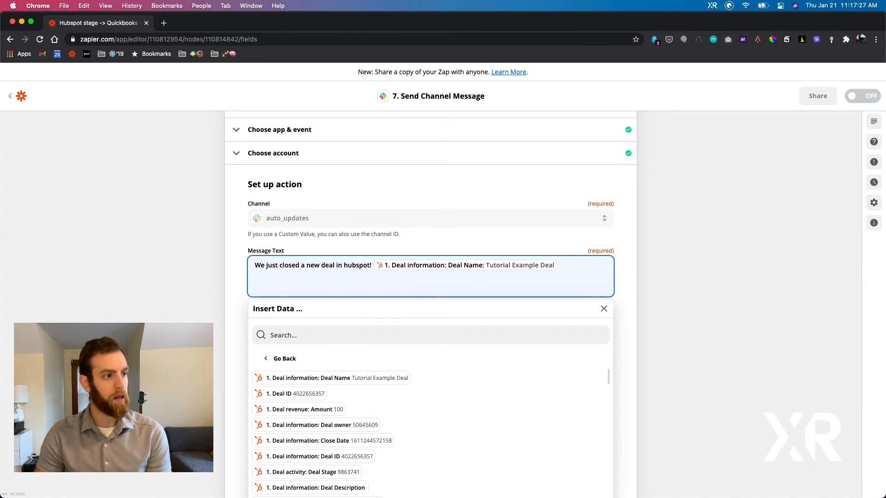
key(ctrl+super+space)
text(check)
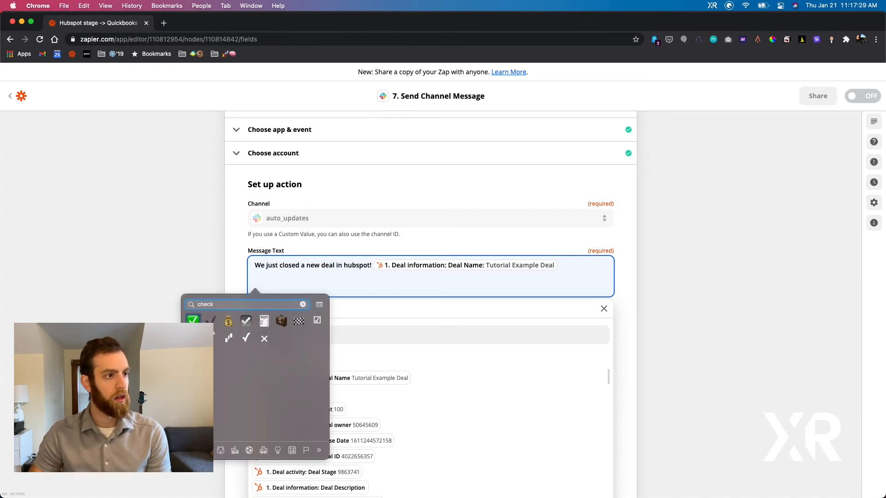
key(Return)
text(A ne)
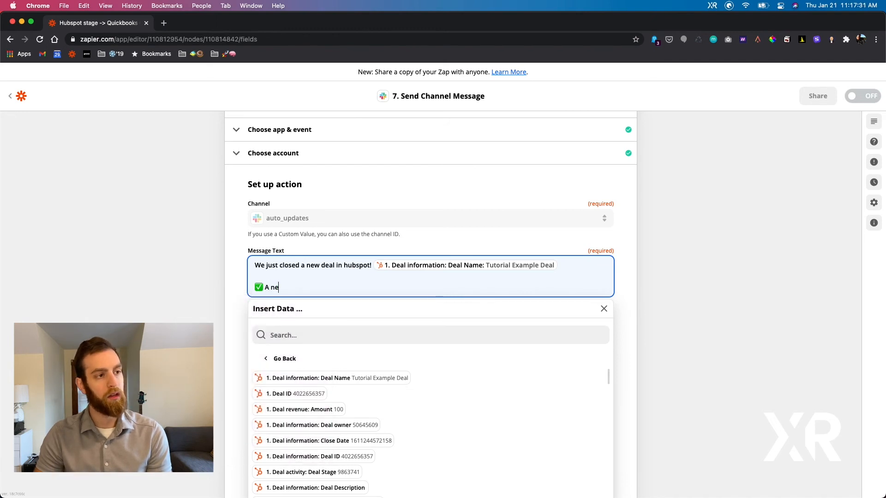
text(w Customer was)
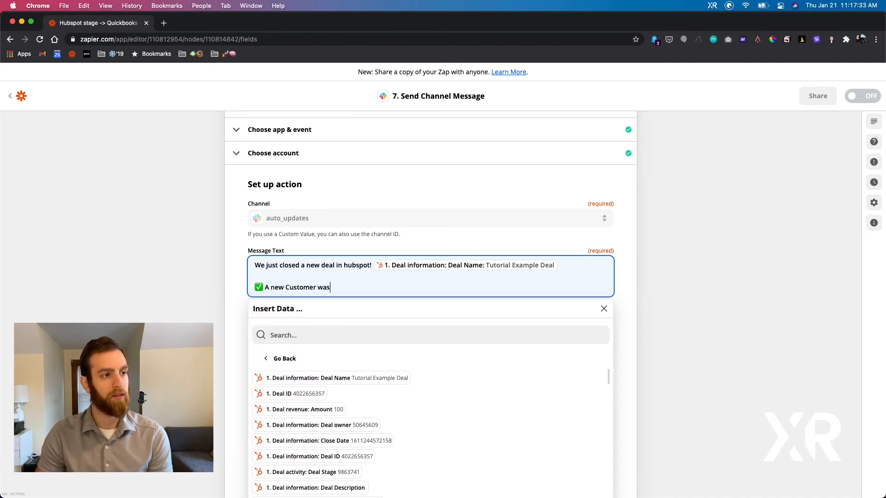
text( found or crea)
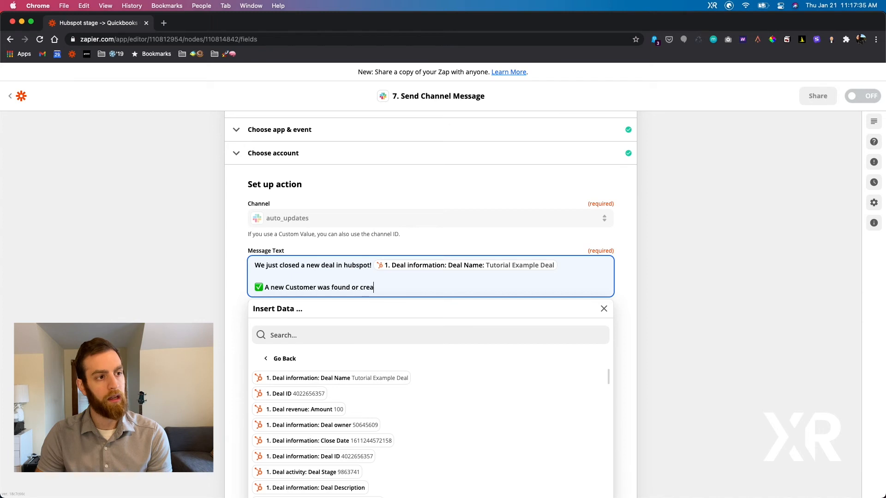
text(ted inside of Quickbooks)
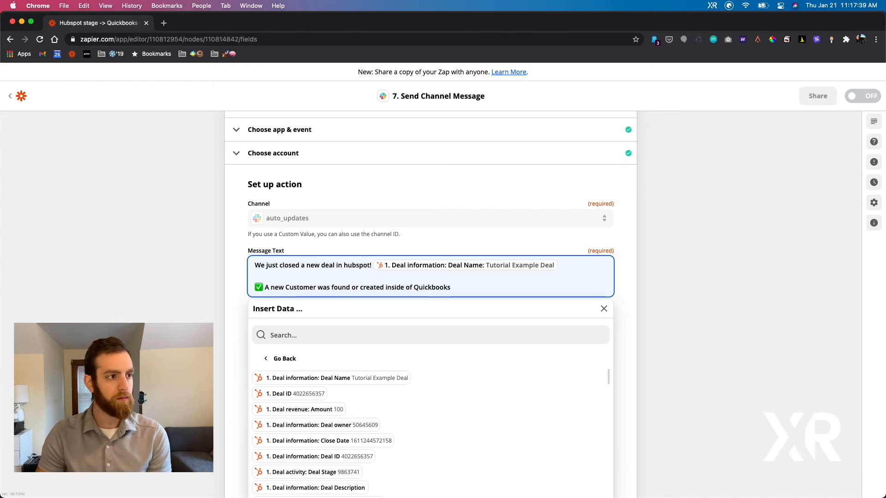
- Add a second ✅ line, "A New invoice was created & Sent from quickbooks for $", ending with the trigger's deal revenue Amount field
key(Return)
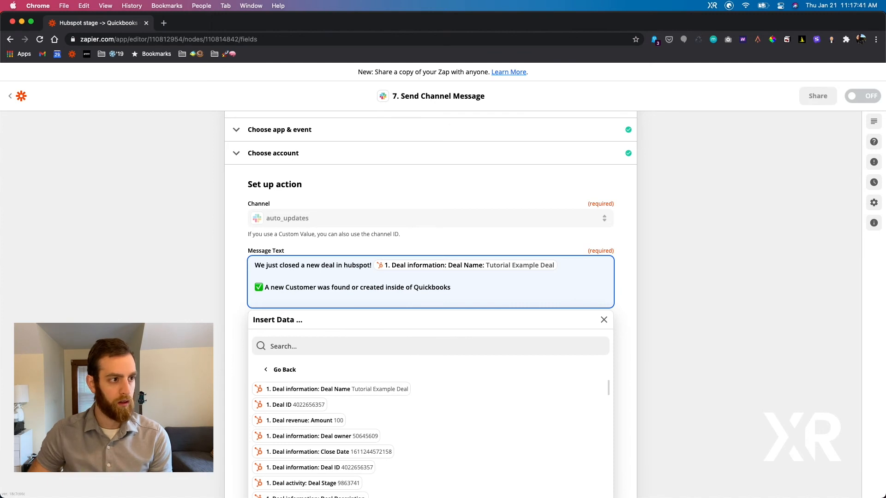
text(✅)
text(A New invoice was created & Sent from quickbooks fo)
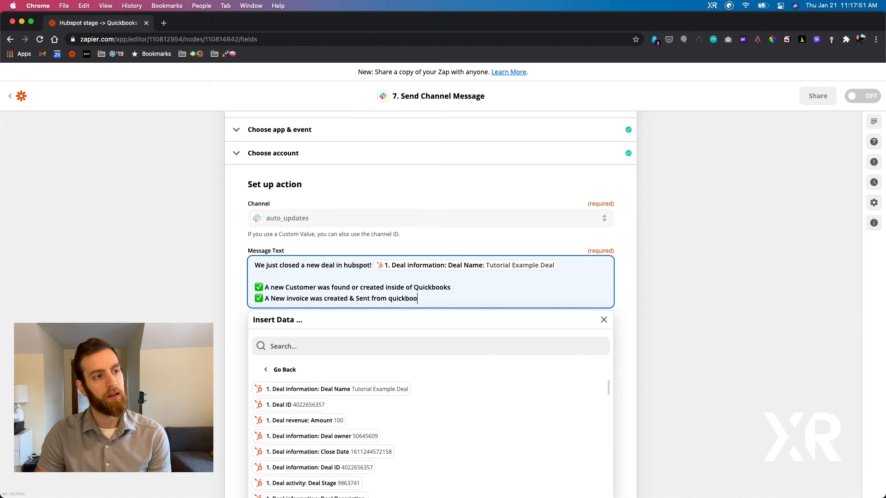
click(308, 421)
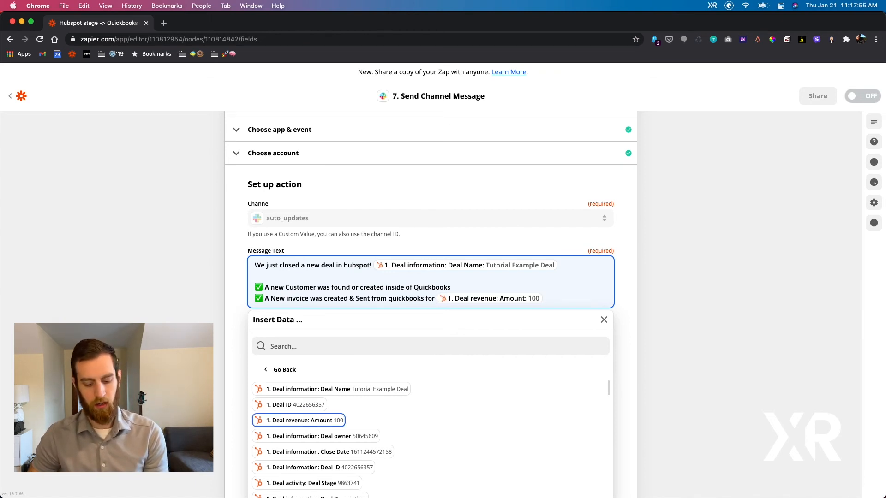
text($)
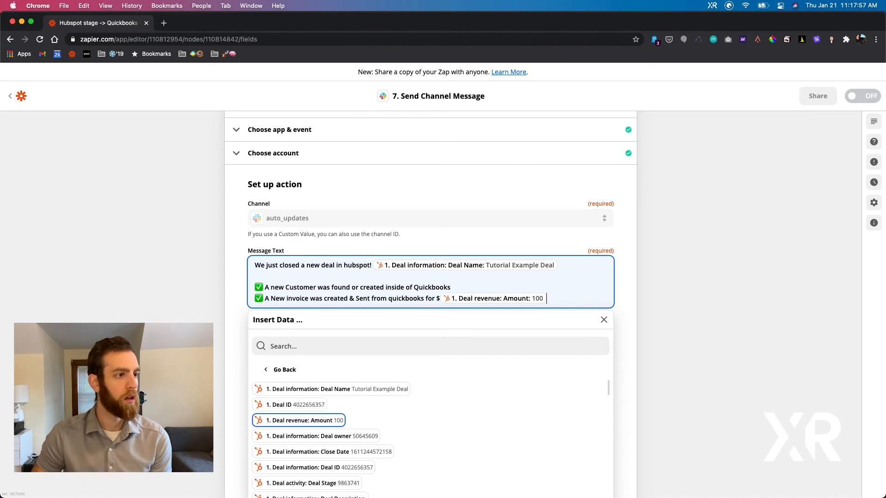
- Leave a blank line and add the closing text "Check the invoice right here:" to the message
key(Return)
key(Return)
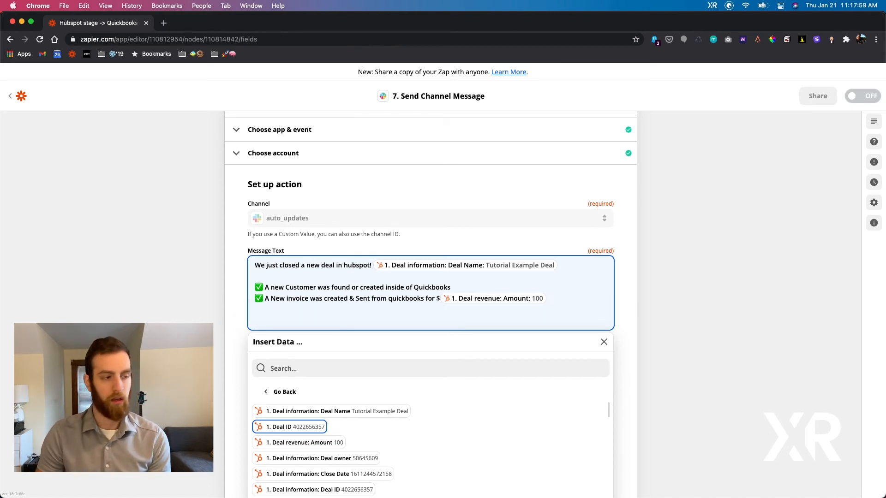
text(Check the inv)
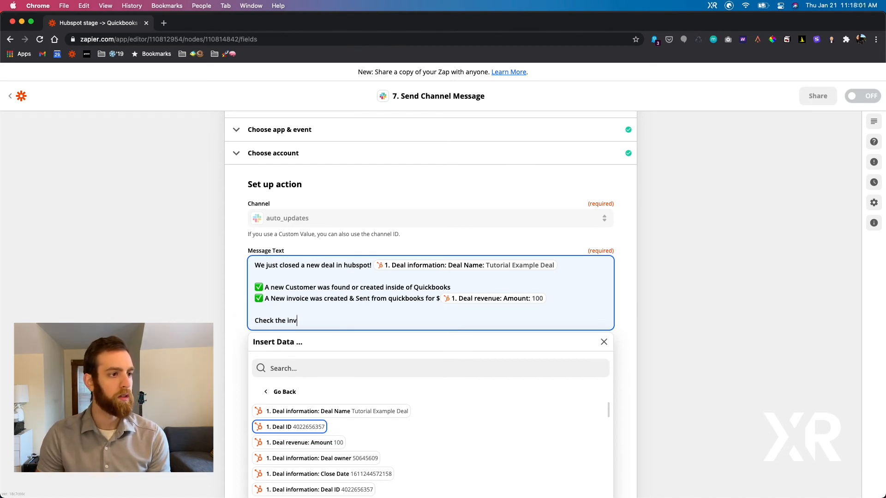
text(oice right here:)
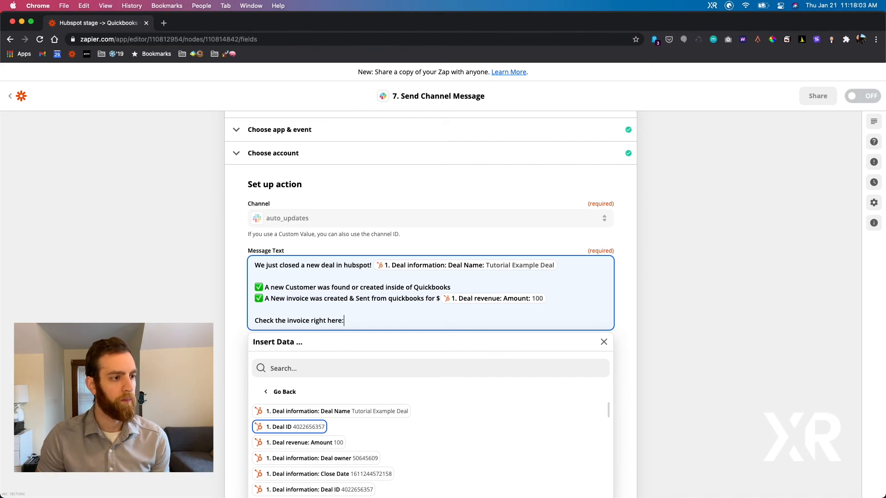
- Search the insertable trigger data for "invoice" and clear the search
scroll(323, 443, down, 3)
click(291, 368)
text(invoice)
key(BackSpace)
key(BackSpace)
key(BackSpace)
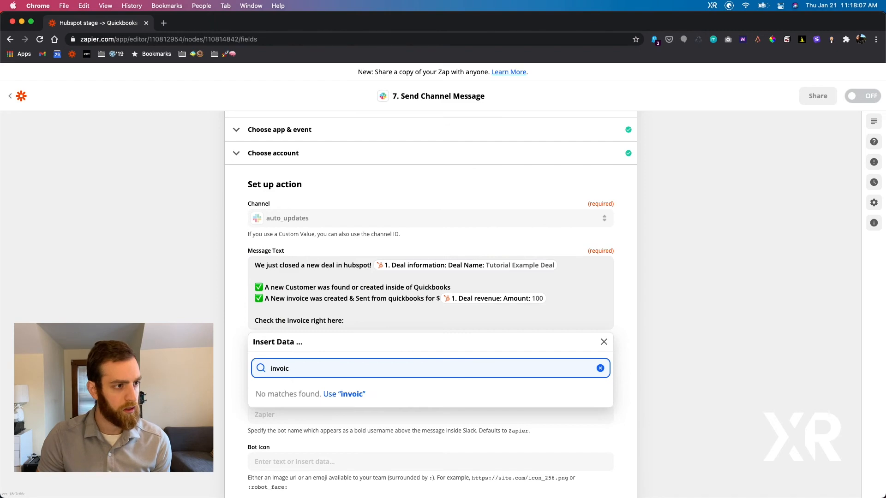
key(BackSpace)
key(BackSpace)
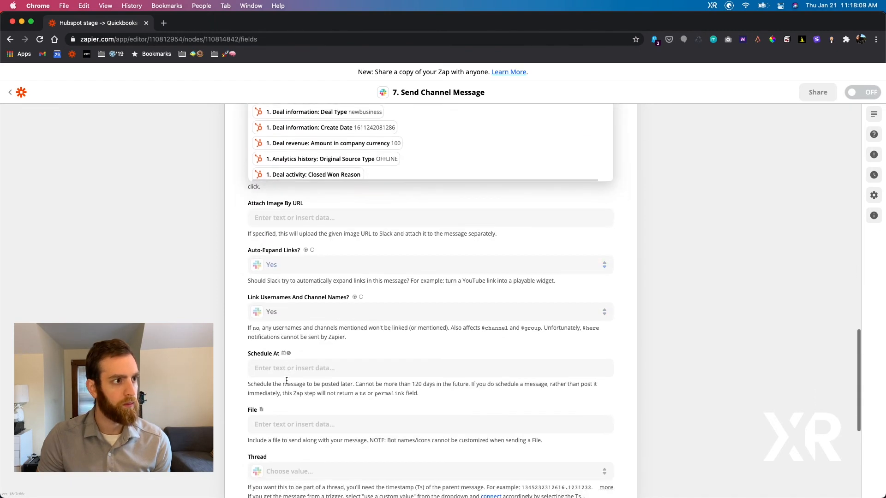
key(BackSpace)
key(BackSpace)
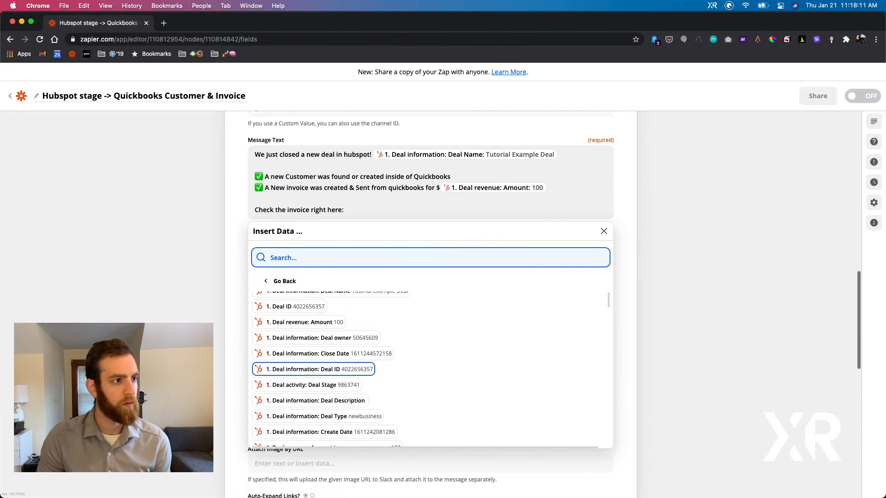
- Insert the Pdf field from the Create Invoice step after "Check the invoice right here:" in the Slack message text
click(282, 281)
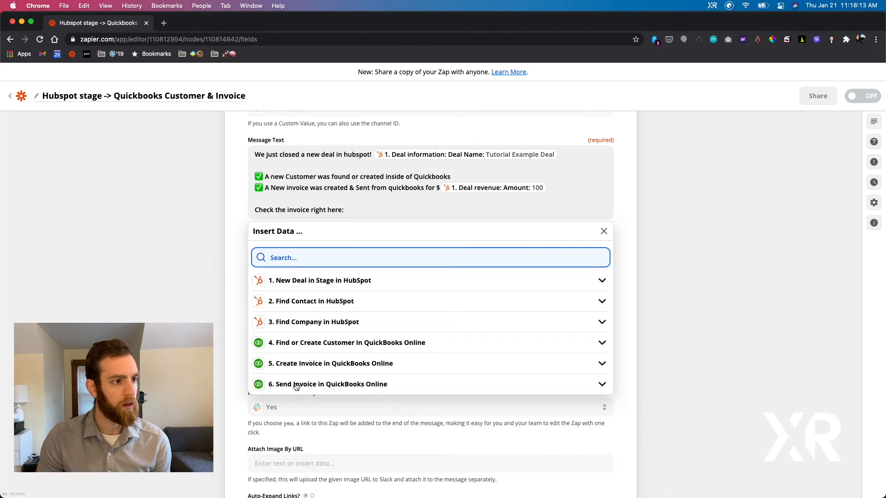
click(317, 364)
scroll(316, 359, down, 1)
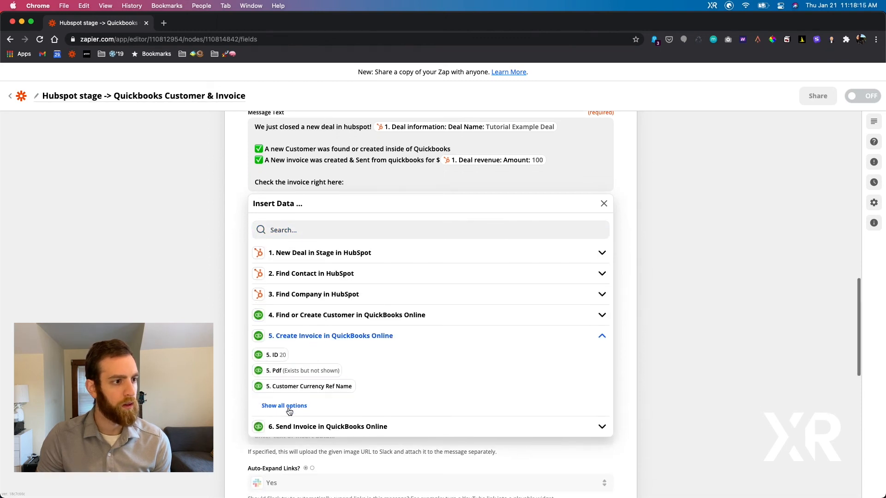
click(287, 405)
scroll(287, 405, down, 2)
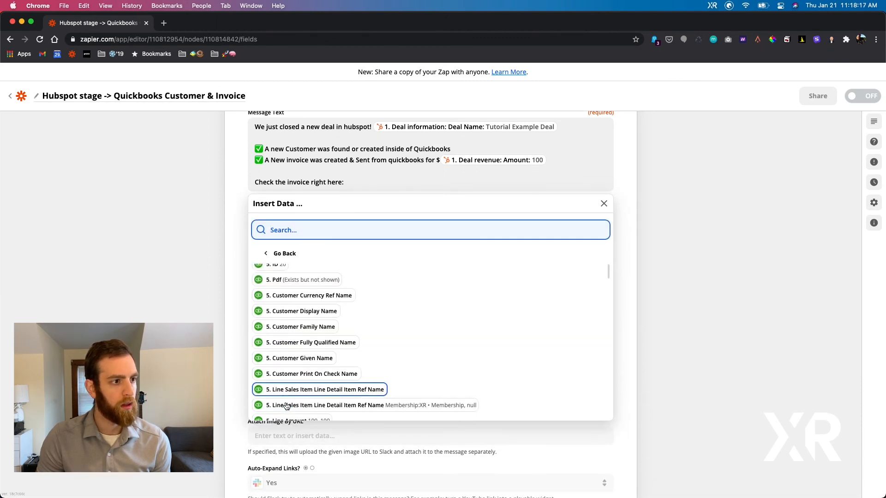
scroll(286, 406, down, 7)
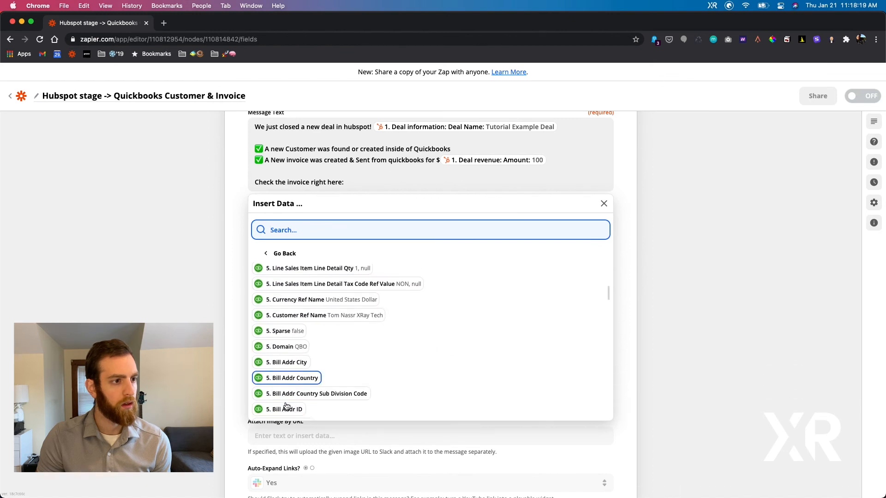
scroll(287, 405, down, 10)
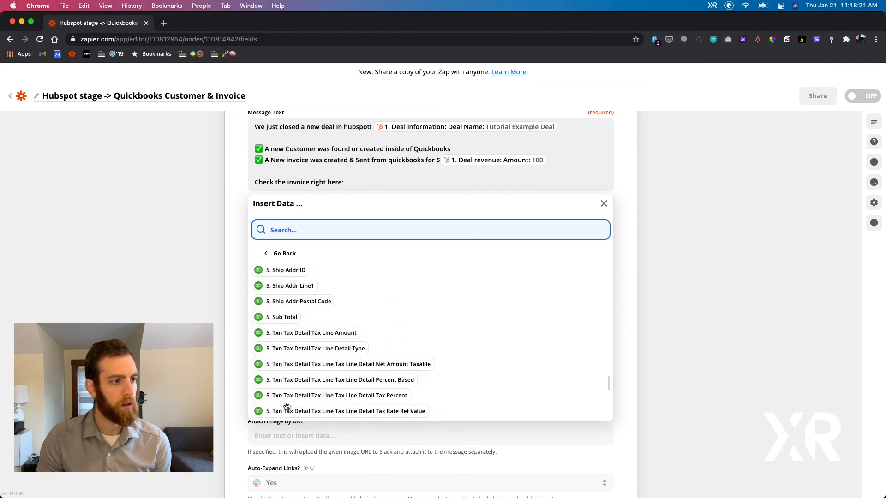
scroll(287, 406, up, 20)
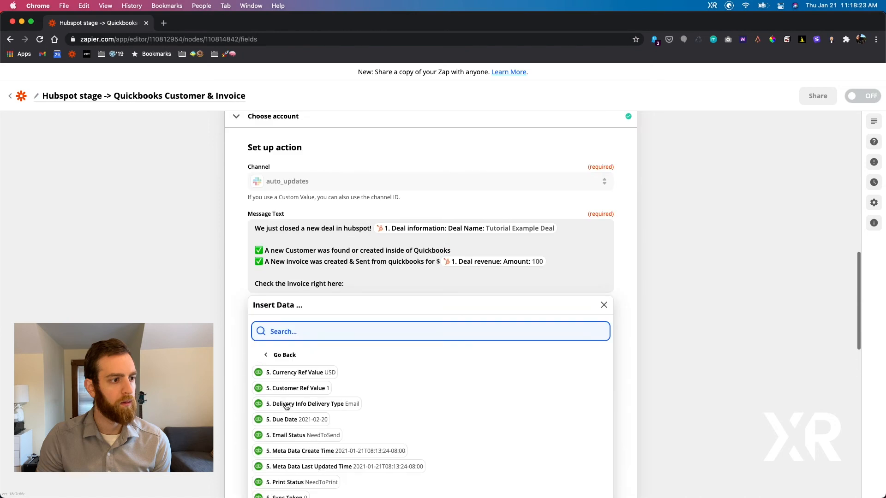
scroll(286, 406, down, 15)
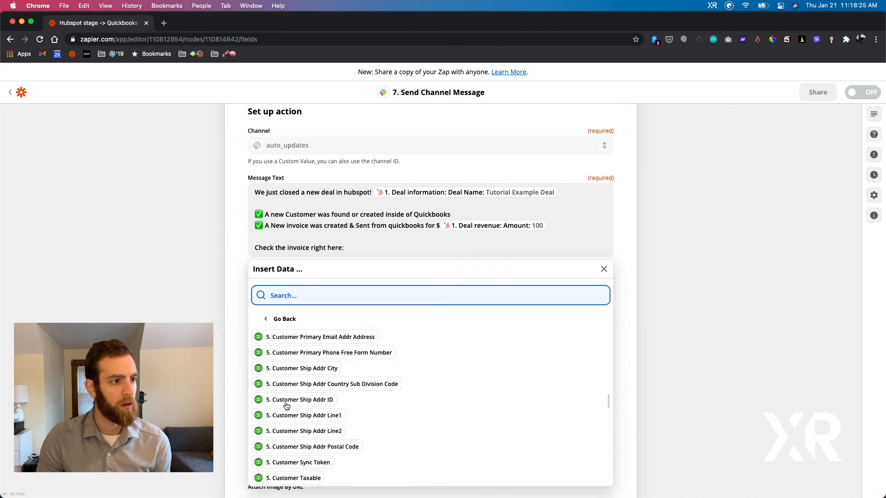
scroll(287, 406, up, 10)
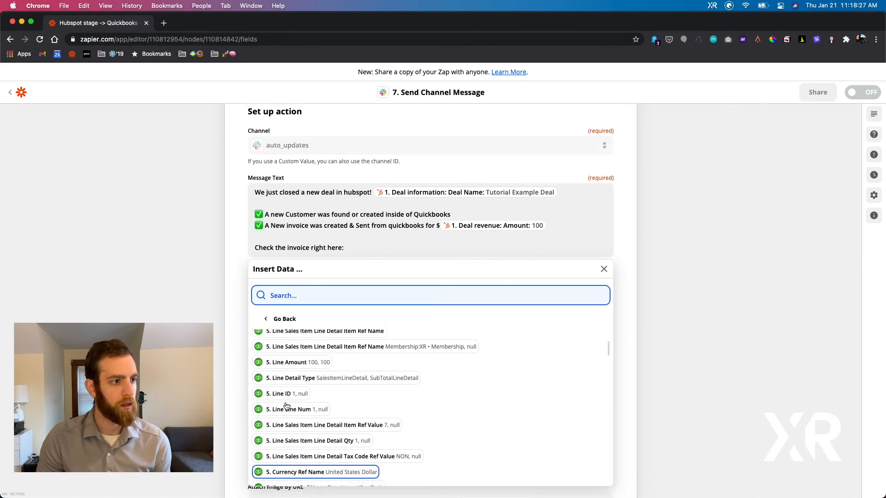
scroll(286, 406, up, 3)
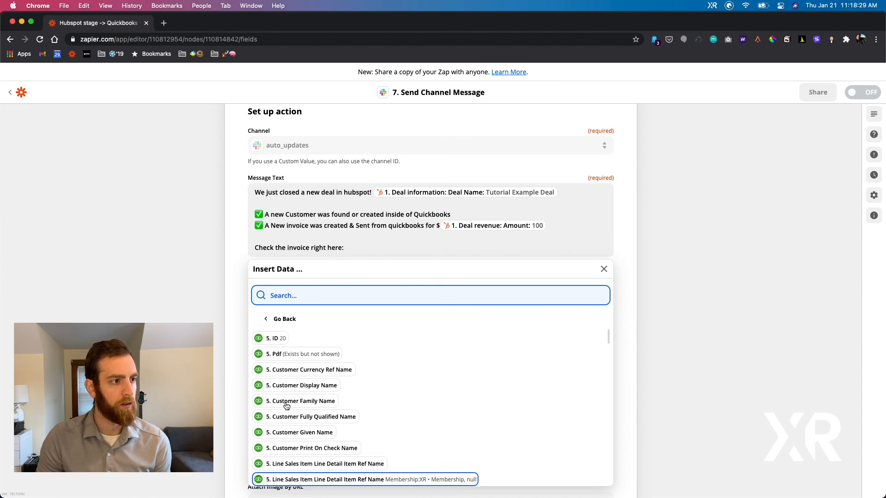
click(295, 354)
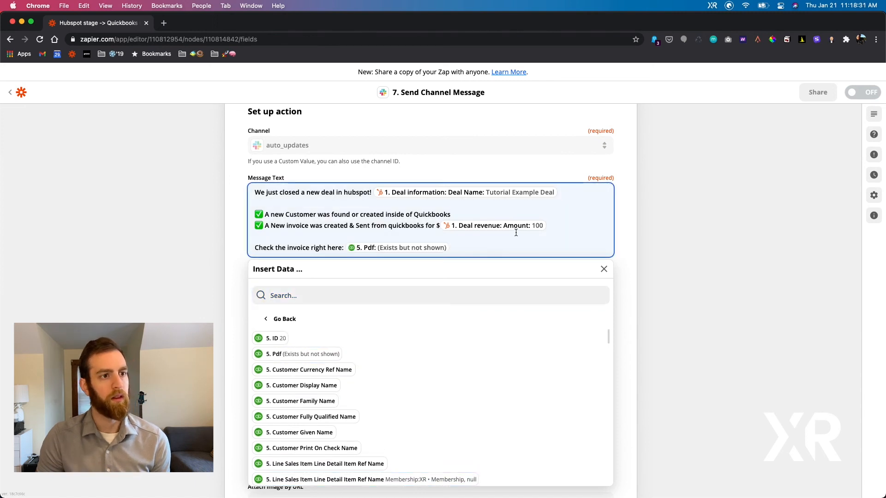
click(618, 244)
- Enter ":robot_face:" as the Bot Name of the Slack message
scroll(617, 241, down, 1)
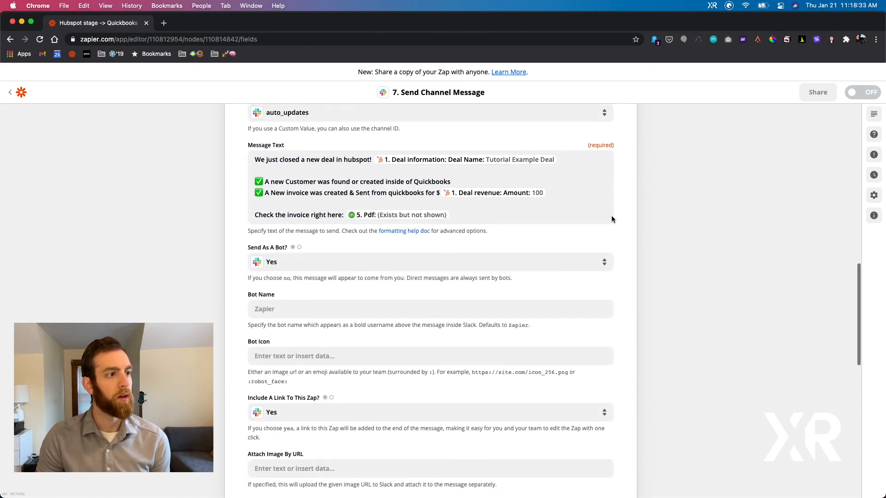
click(295, 306)
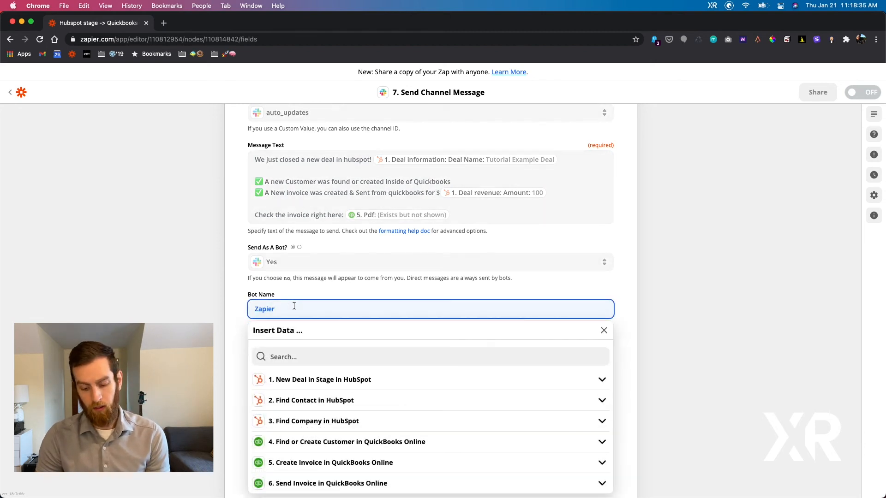
key(BackSpace)
text(:robo)
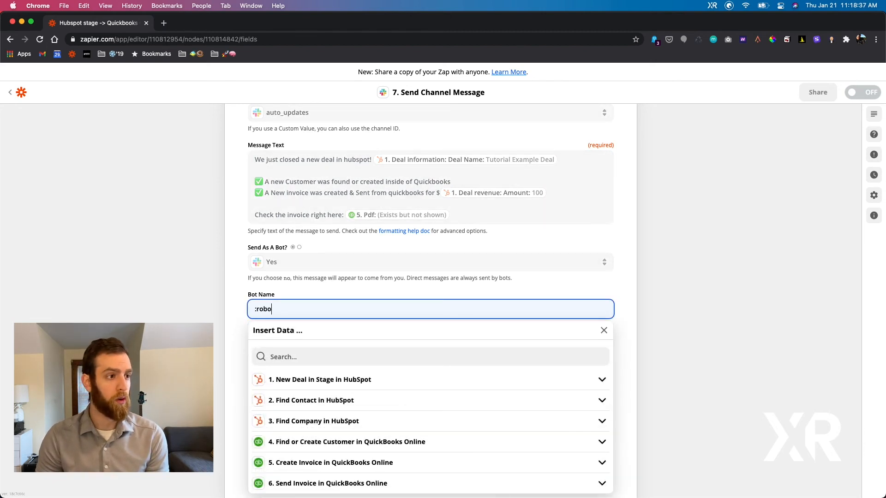
text(t_face:)
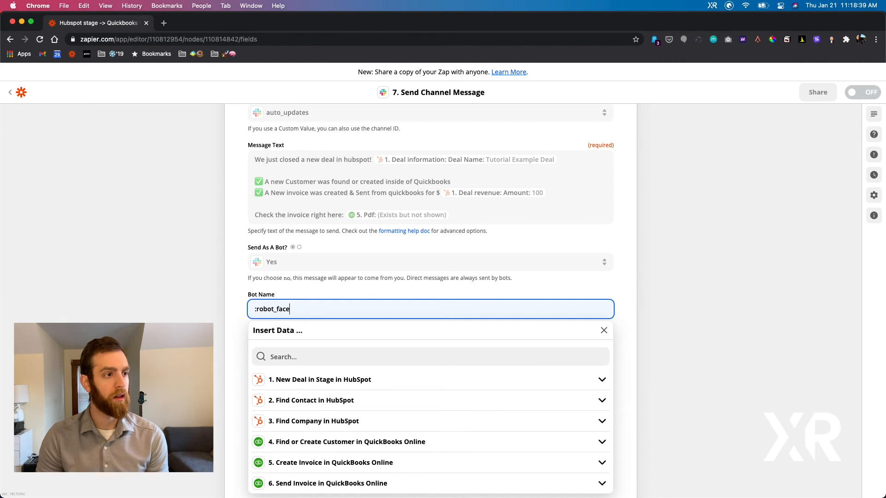
scroll(216, 268, down, 3)
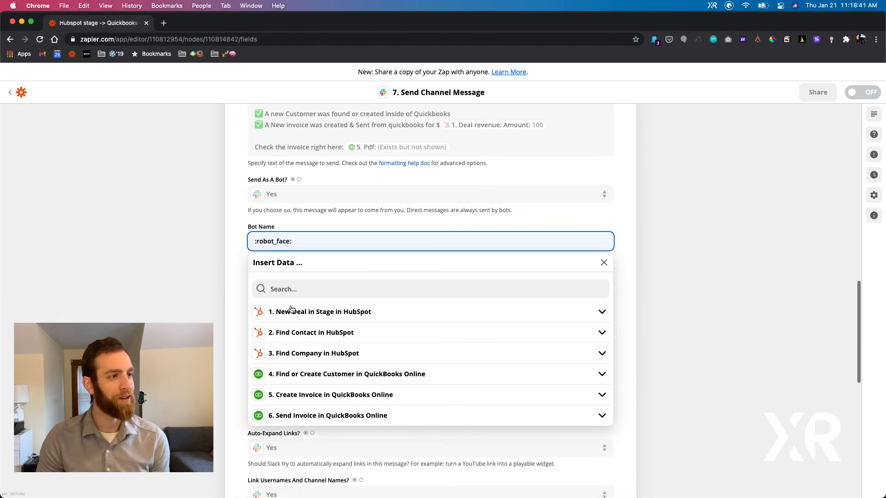
click(234, 259)
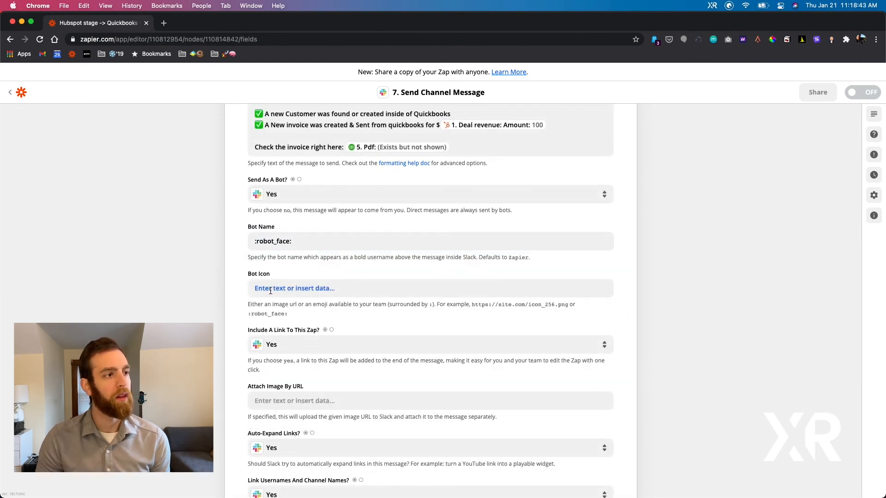
- Move the ":robot_face:" text from the Bot Name to the Bot Icon
triple_click(293, 241)
key(cmd+c)
key(BackSpace)
key(Tab)
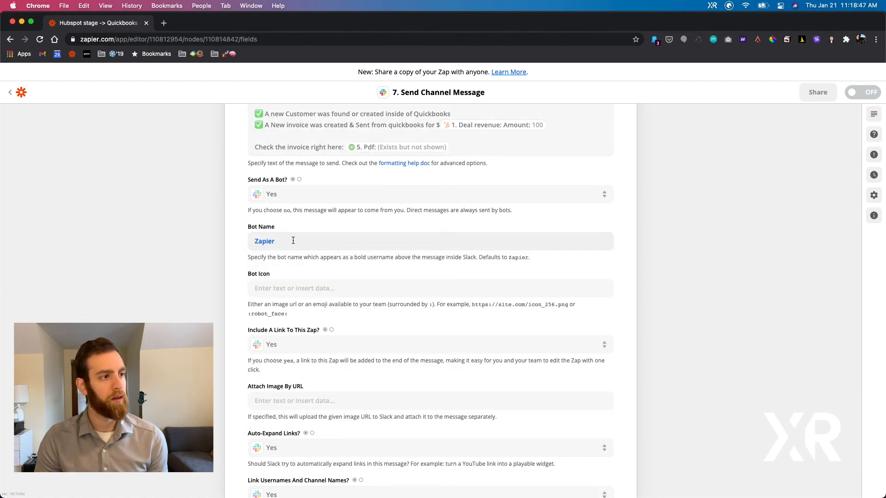
click(297, 289)
key(cmd+v)
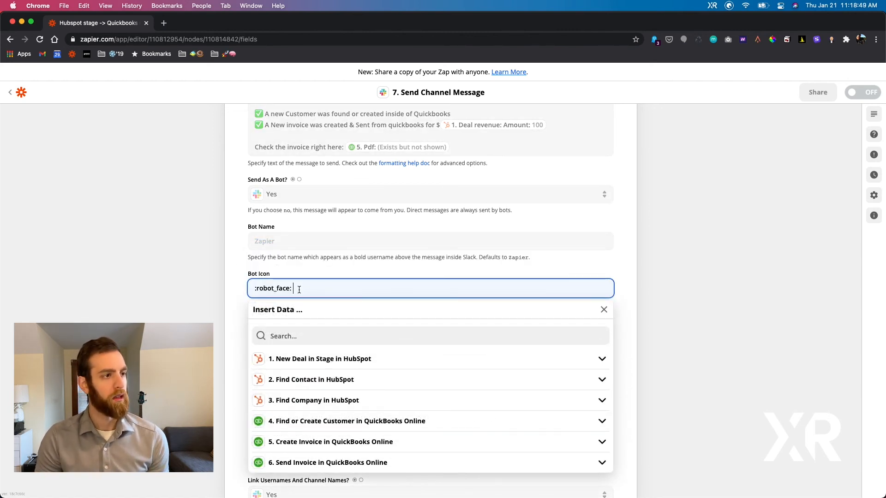
- Set the Bot Name to "Invoice Updater"
click(293, 246)
text(Invoice Updates)
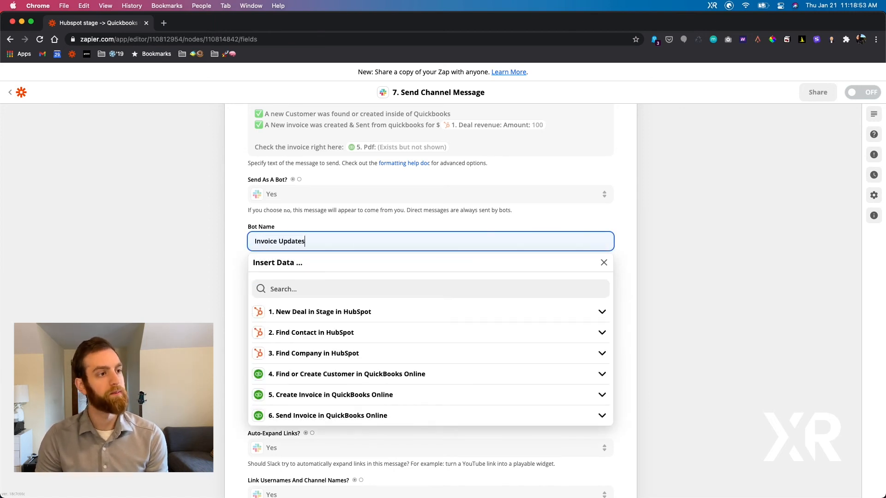
click(234, 253)
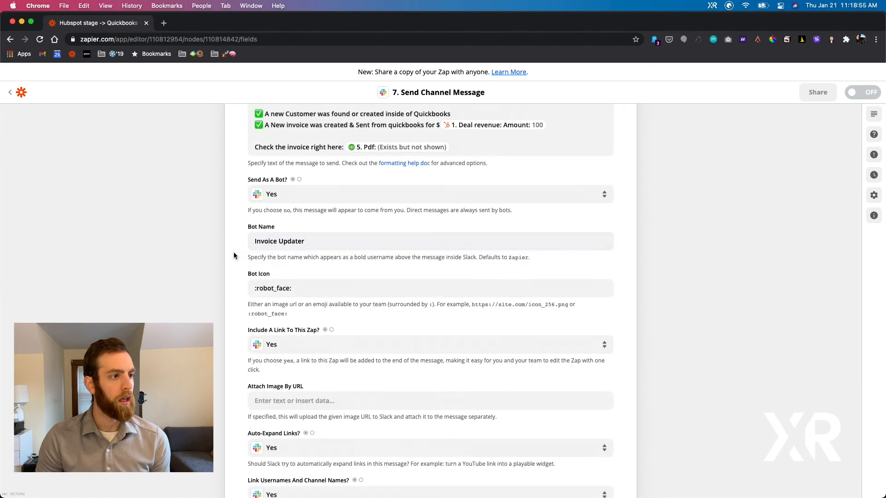
- Set Auto-Expand Links to No for the Slack message
scroll(234, 254, down, 2)
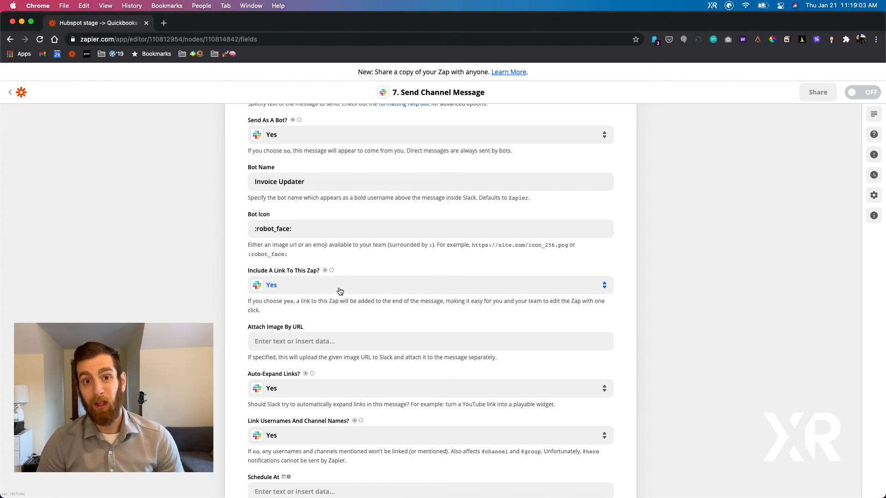
scroll(340, 290, down, 2)
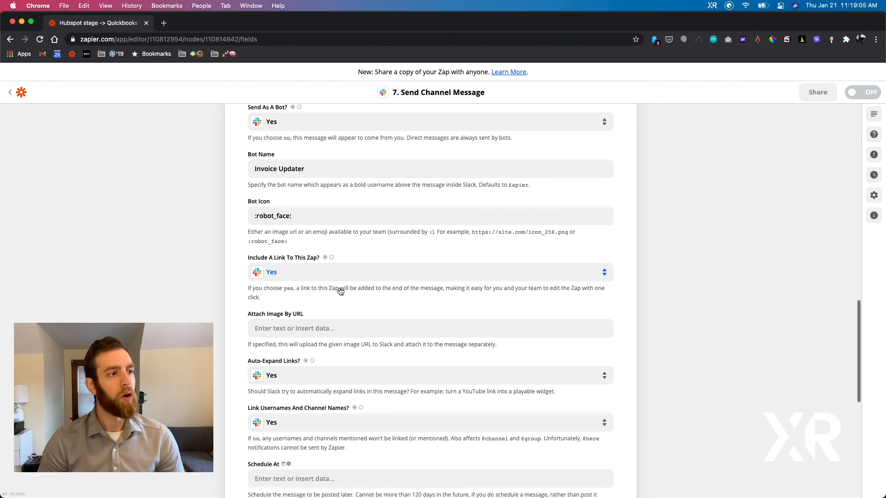
scroll(281, 305, down, 4)
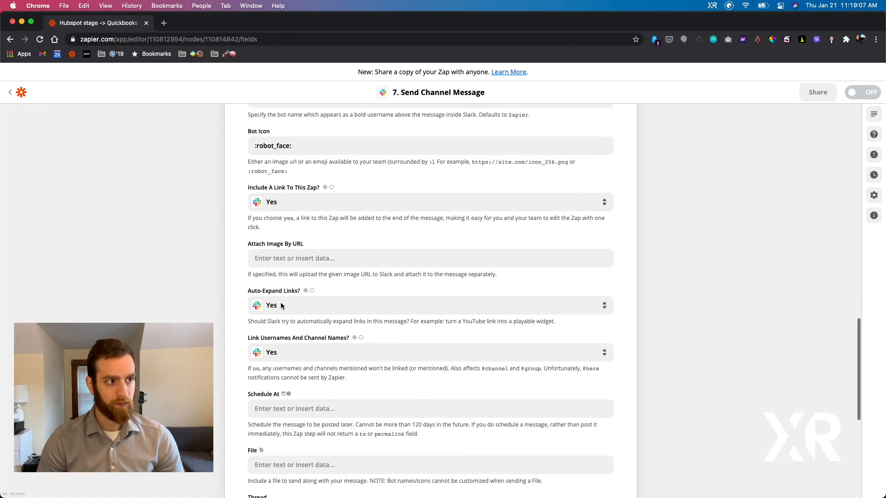
click(284, 279)
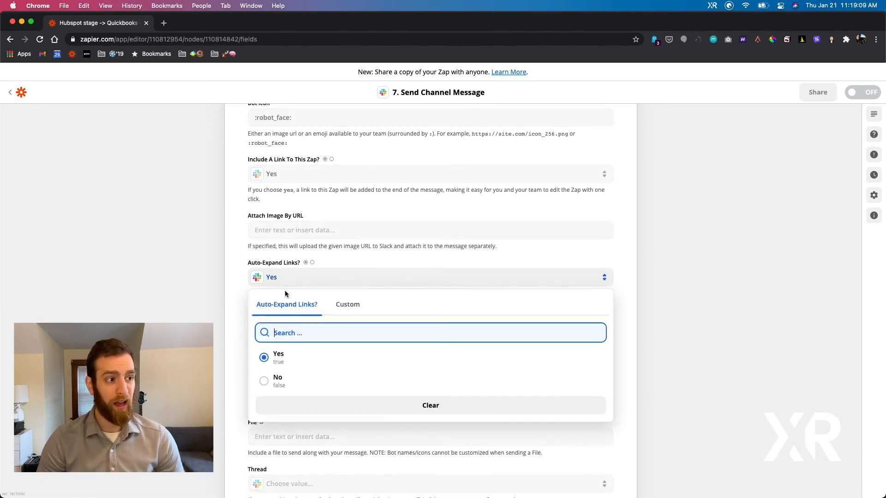
click(277, 381)
click(239, 298)
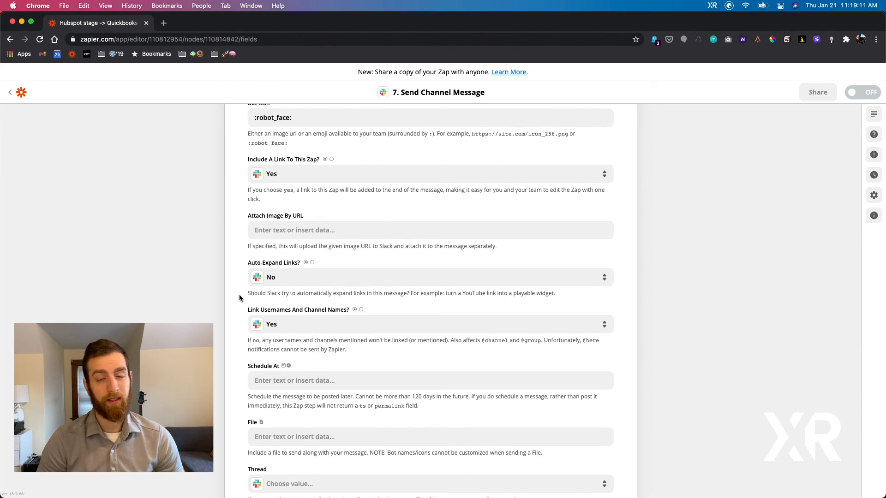
- Attach the Create Invoice step's Pdf as the File sent along with the Slack message
scroll(239, 297, down, 2)
scroll(239, 298, down, 5)
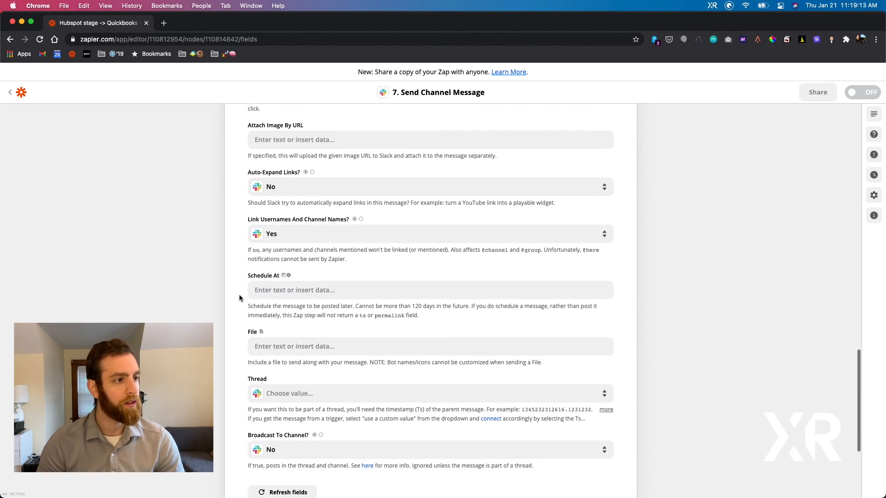
click(295, 287)
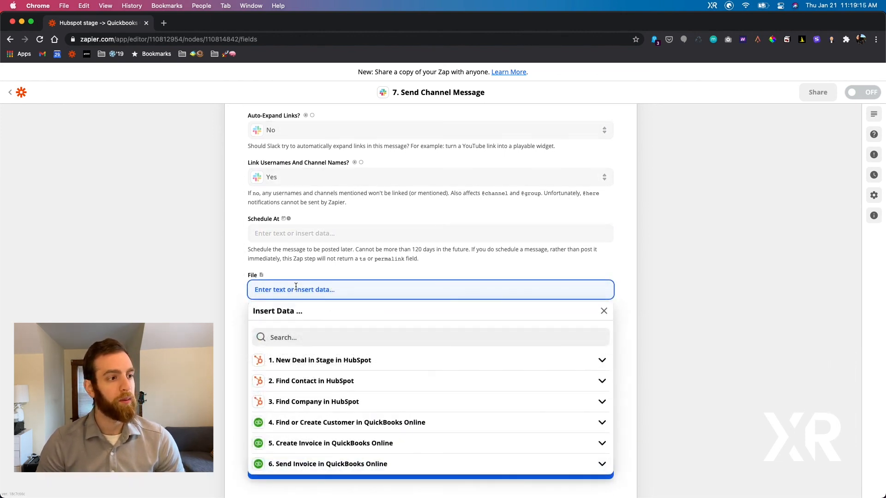
scroll(296, 287, down, 2)
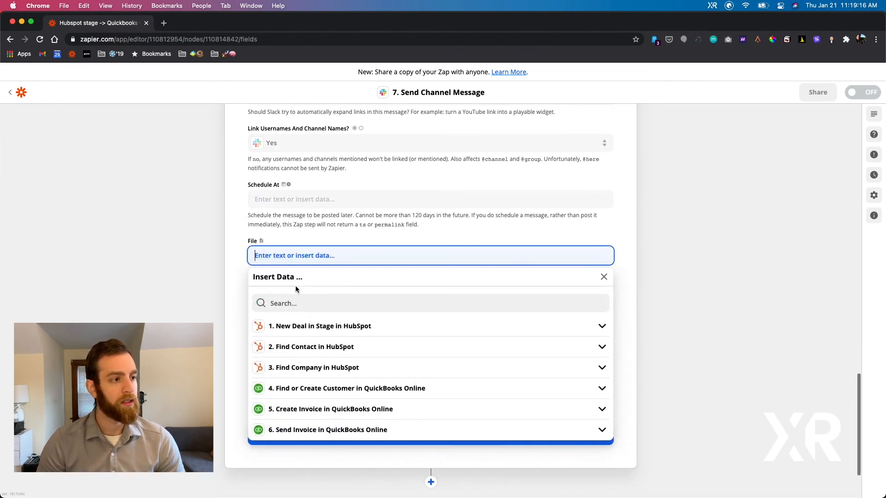
click(298, 418)
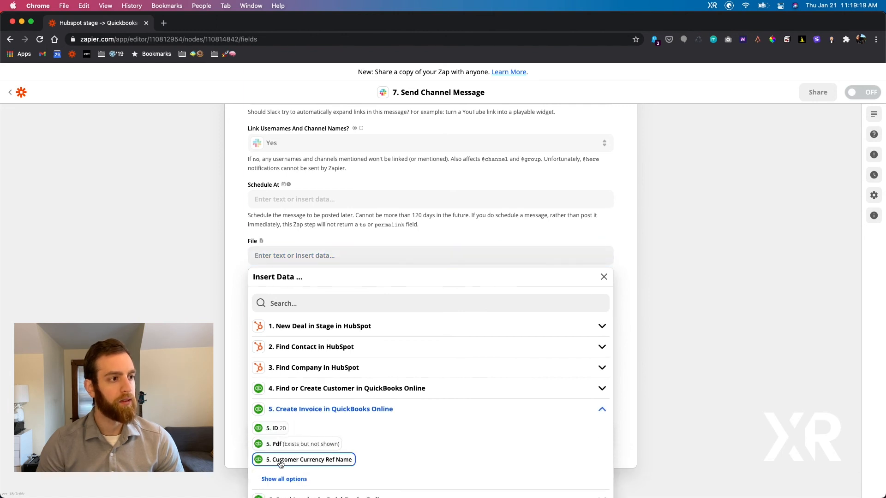
click(281, 446)
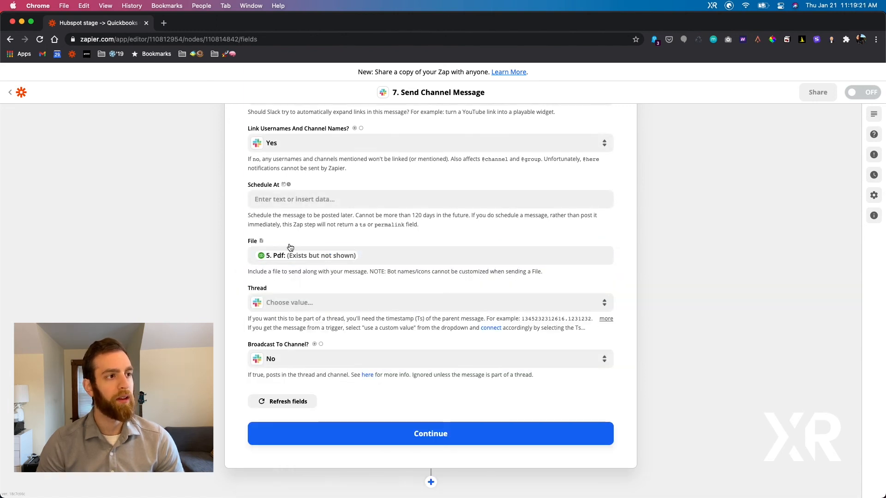
- Remove the Pdf field from the end of the Slack message text
scroll(287, 245, up, 5)
scroll(290, 248, up, 6)
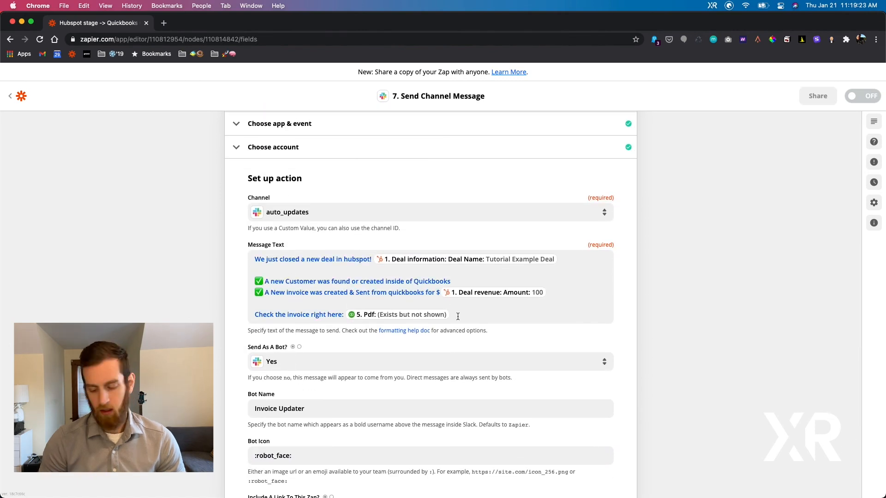
click(458, 317)
key(BackSpace)
- Complete the Slack action setup and review the channel message data in the test stage
scroll(458, 317, down, 10)
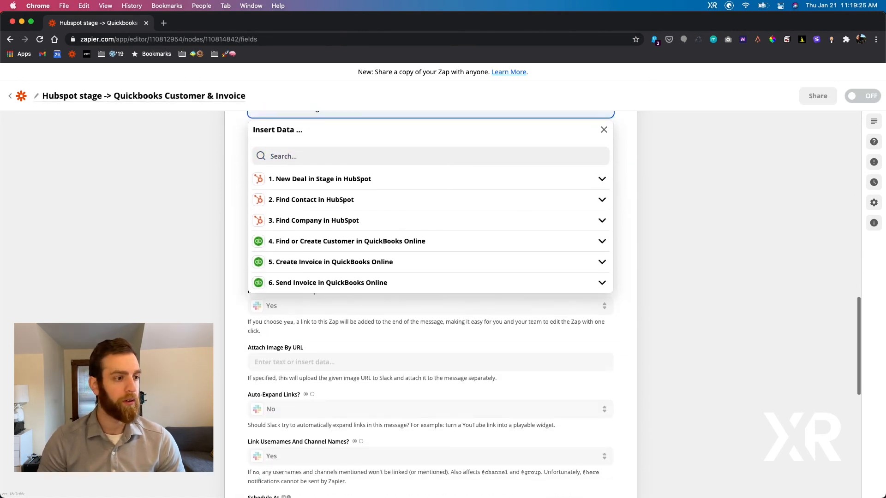
scroll(332, 363, down, 3)
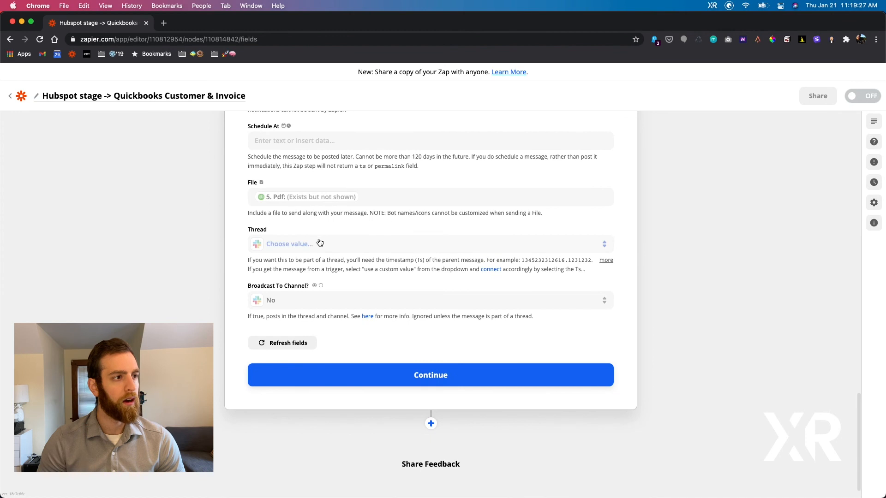
click(355, 372)
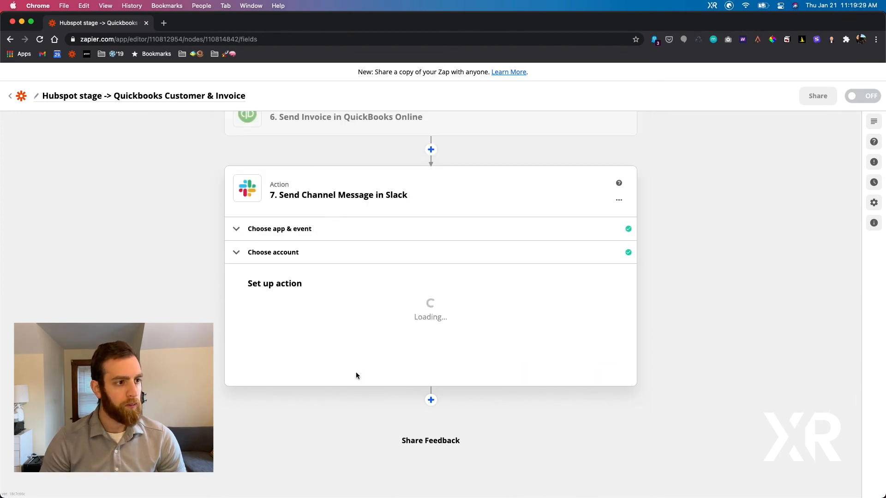
scroll(340, 422, down, 5)
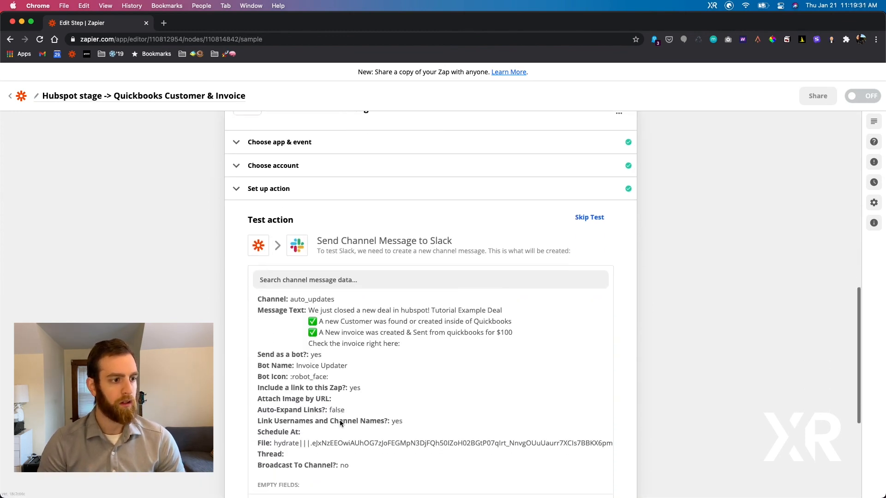
- Try to send the test channel message with the invoice file to Slack, and switch to the Slack app
click(343, 407)
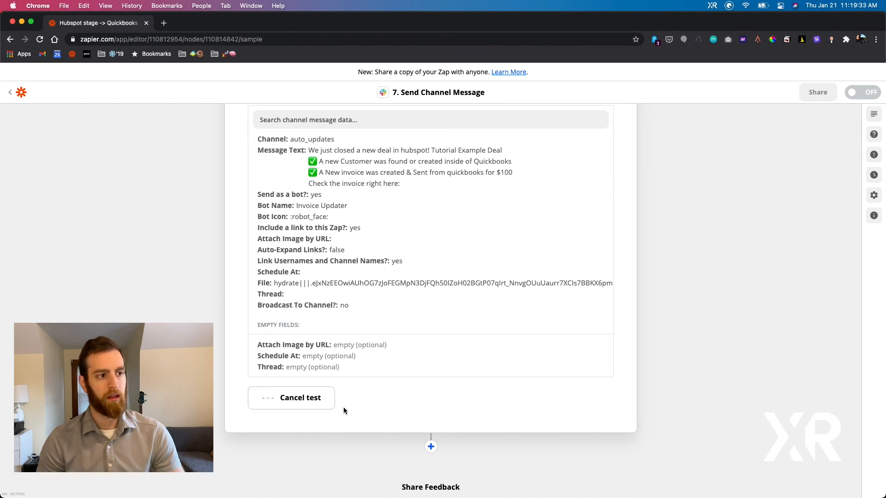
key(super+space)
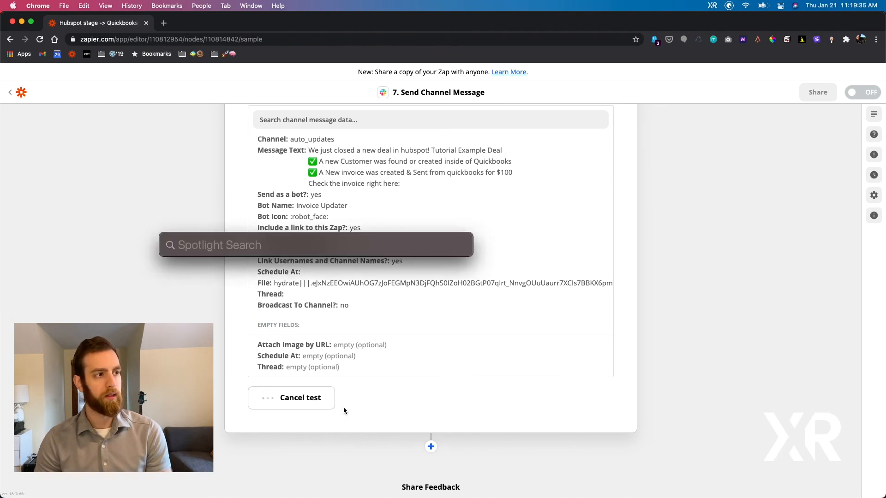
text(slack)
key(Return)
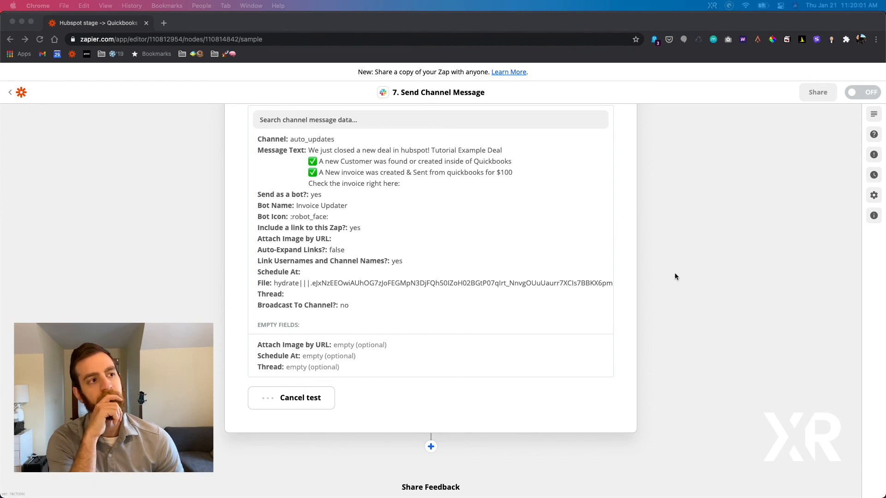
- Look over the Zap's sequence of steps and check the test result of the Slack action
scroll(675, 276, up, 2)
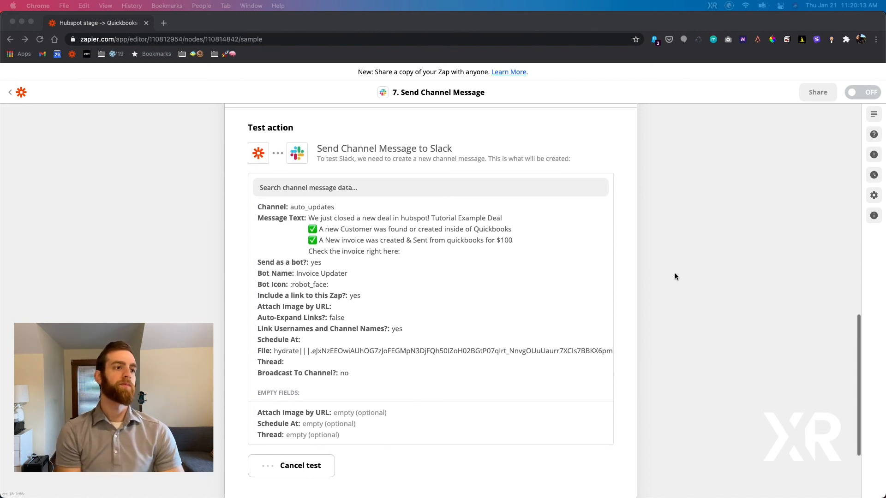
scroll(674, 277, up, 3)
scroll(674, 289, up, 8)
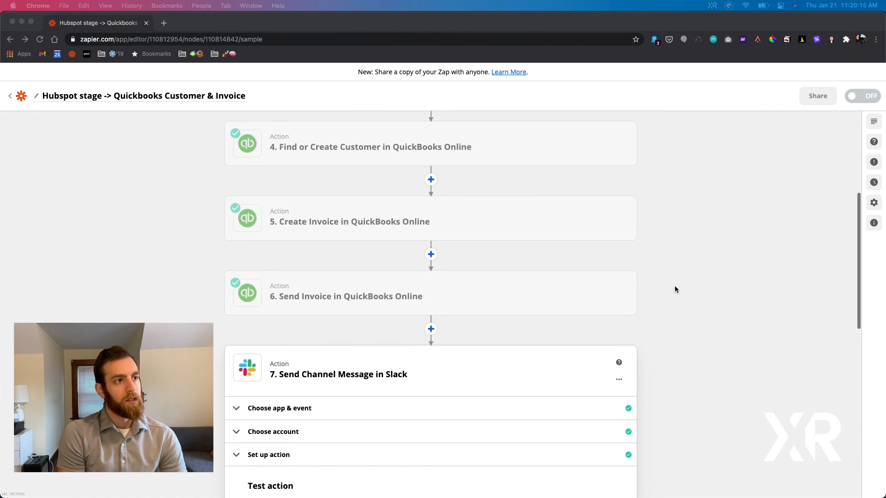
scroll(675, 290, up, 2)
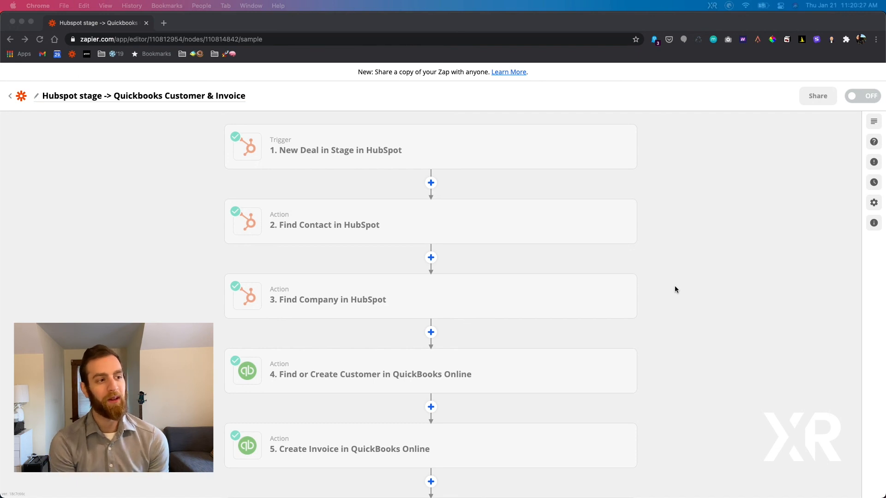
scroll(675, 289, down, 15)
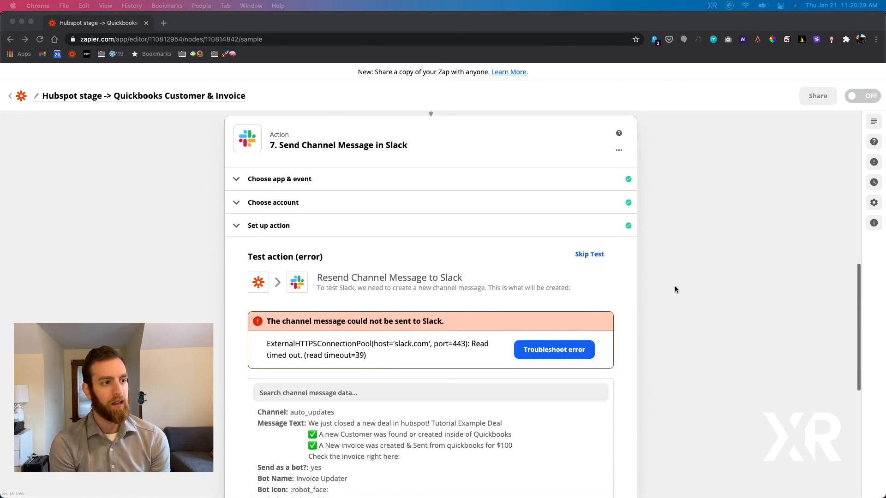
scroll(674, 289, down, 3)
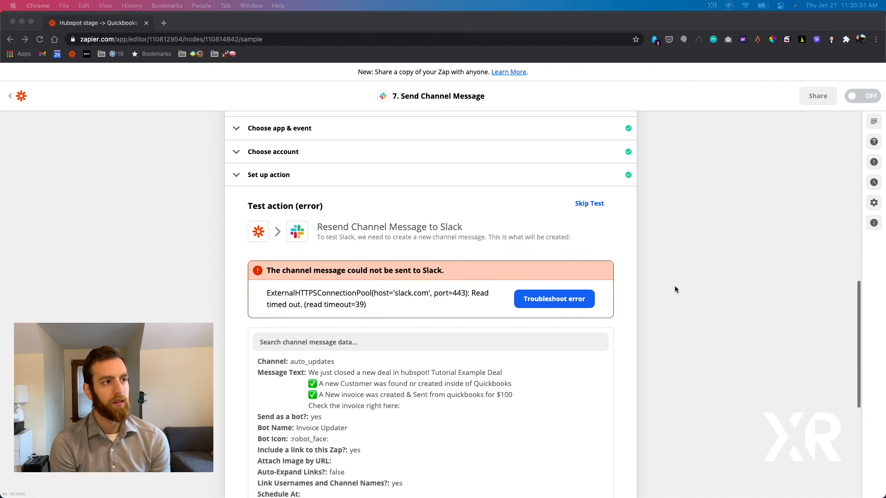
- Reopen the Slack action setup and remove the Create Invoice Pdf from the File field
click(281, 142)
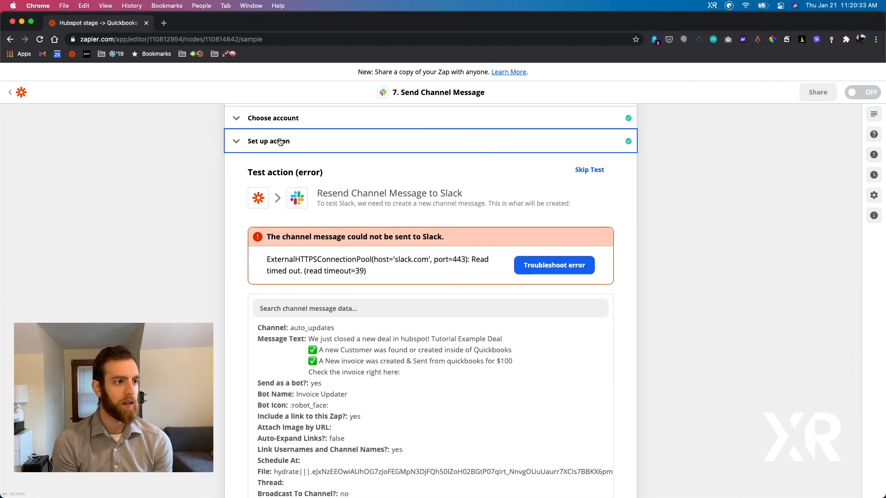
scroll(396, 484, down, 7)
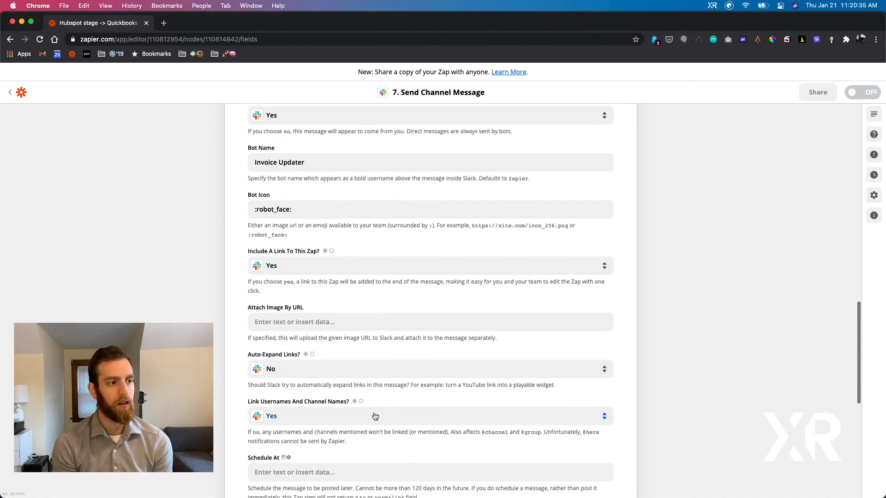
scroll(362, 430, down, 2)
click(379, 328)
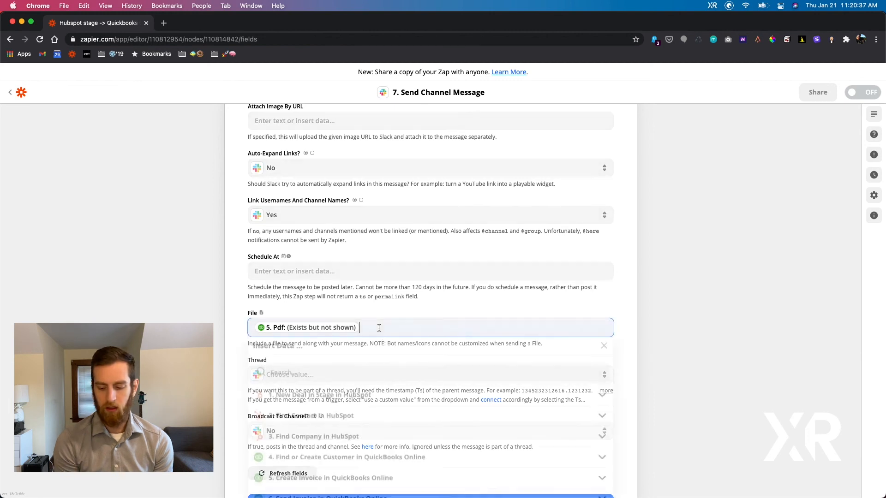
key(BackSpace)
- Delete the line "Check the invoice right here:" from the Slack message text
scroll(351, 295, up, 6)
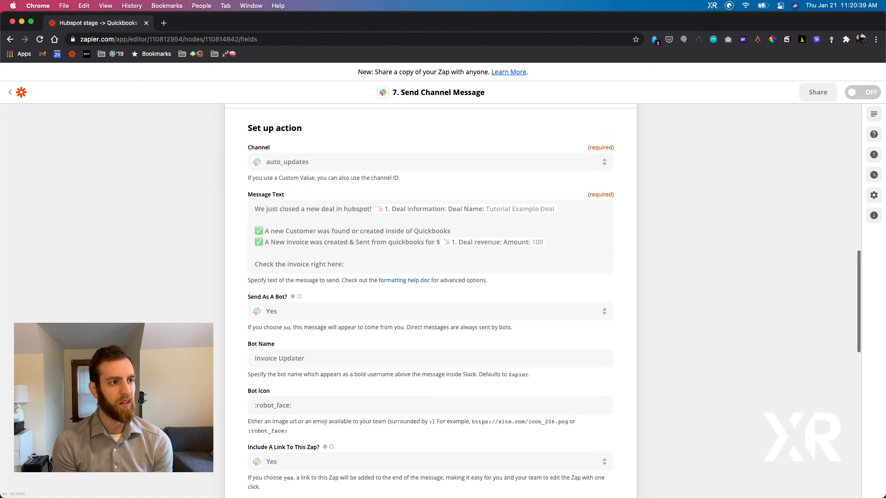
triple_click(318, 259)
key(BackSpace)
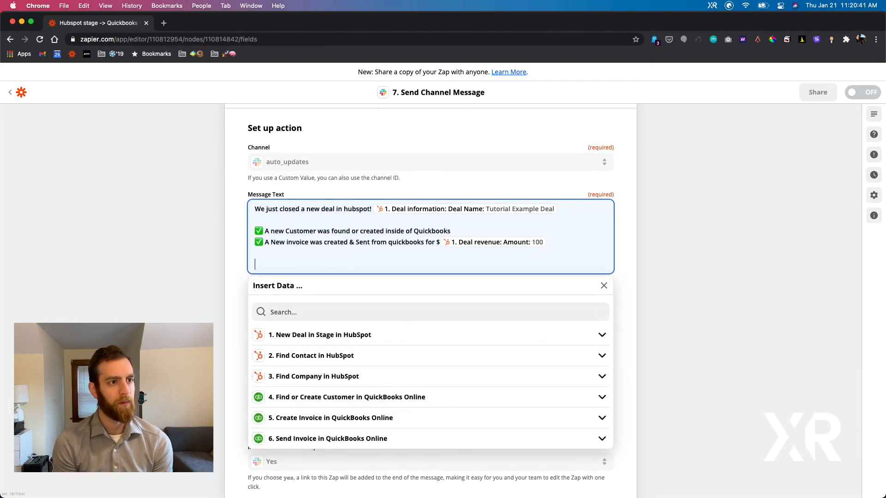
- Complete the Slack action setup and send the test channel message without the file attachment
scroll(335, 307, down, 10)
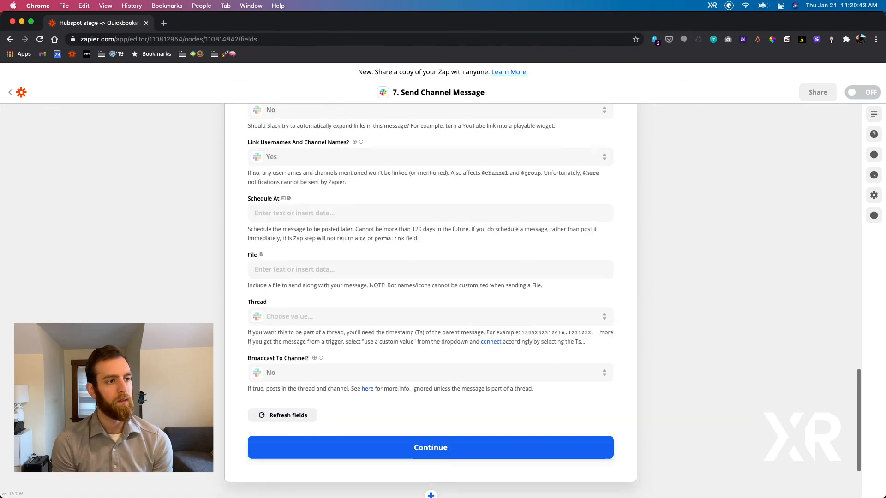
click(371, 352)
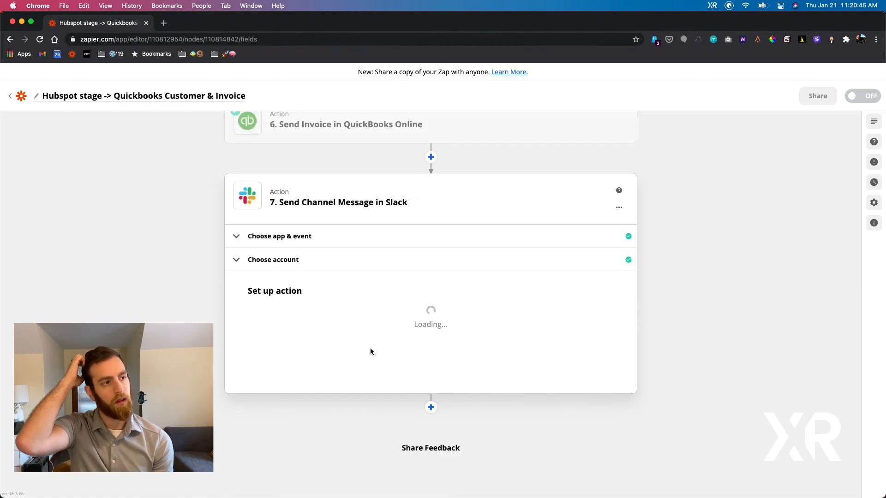
scroll(371, 350, down, 6)
click(370, 350)
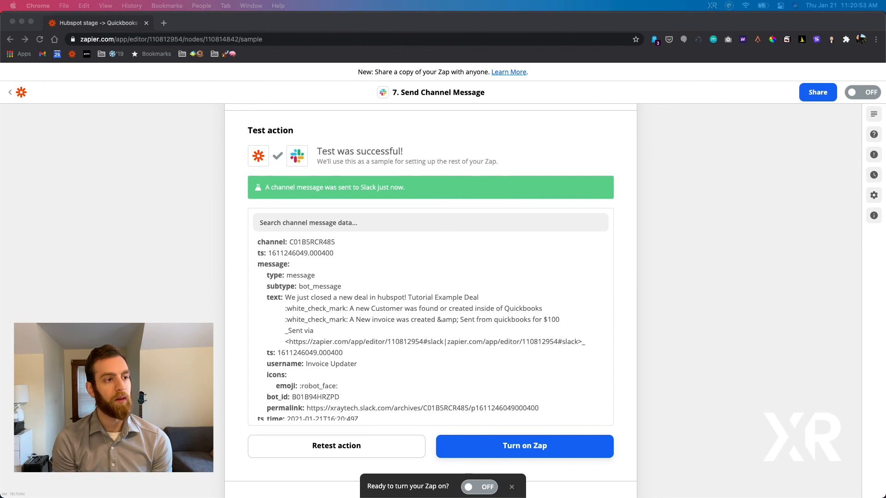
- Reopen the Slack action setup and review the message text, bot name, bot icon and File field
scroll(537, 282, up, 5)
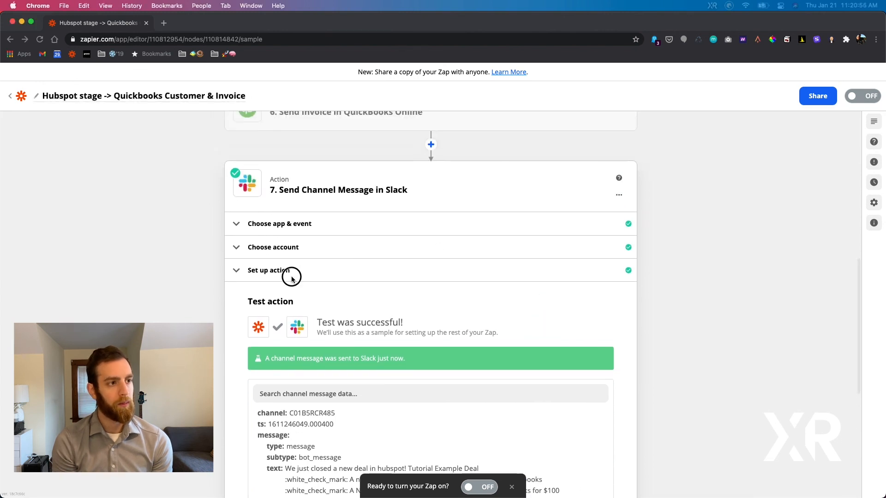
click(292, 279)
scroll(316, 407, down, 5)
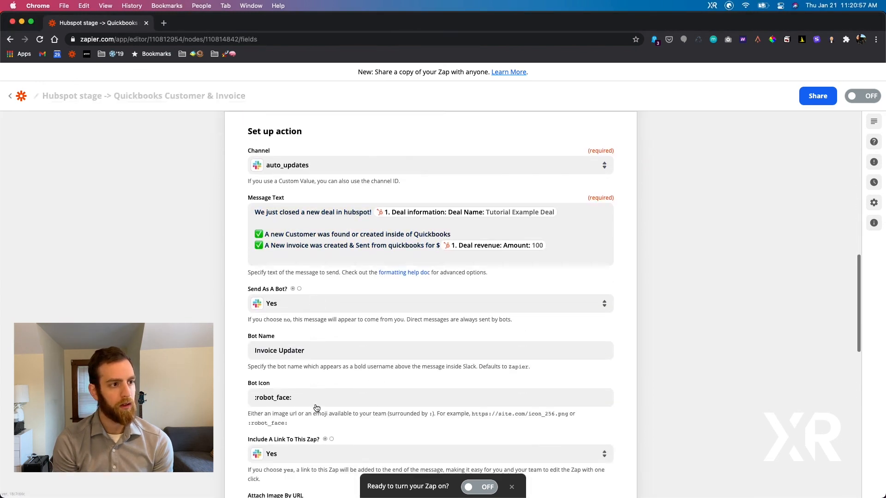
click(310, 296)
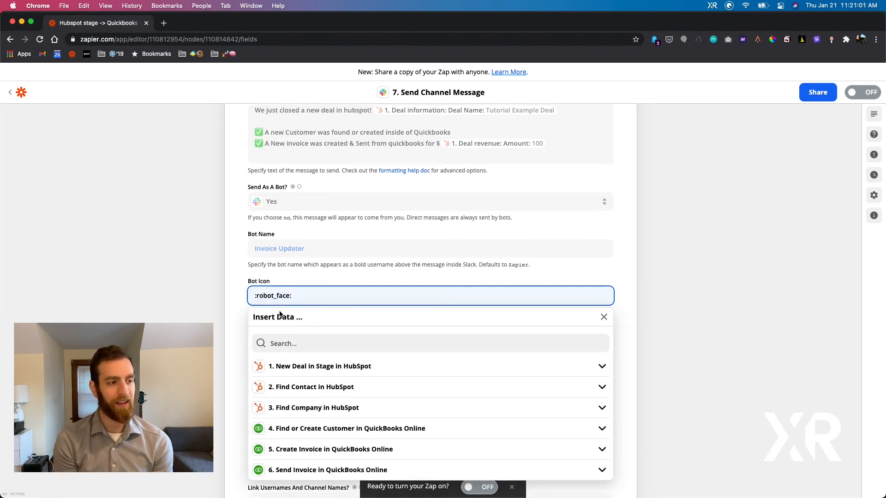
scroll(280, 312, down, 5)
click(233, 362)
scroll(233, 362, down, 5)
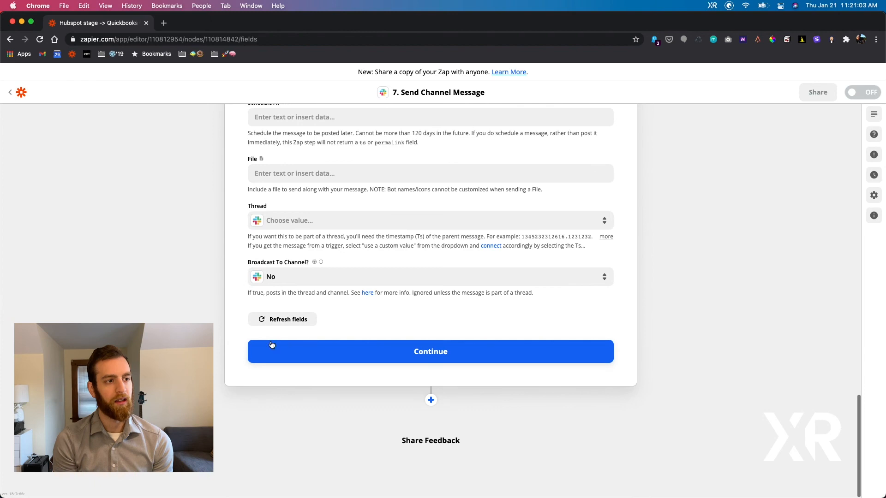
- Finish the reviewed Slack setup and send another test message to the auto_updates channel
click(334, 349)
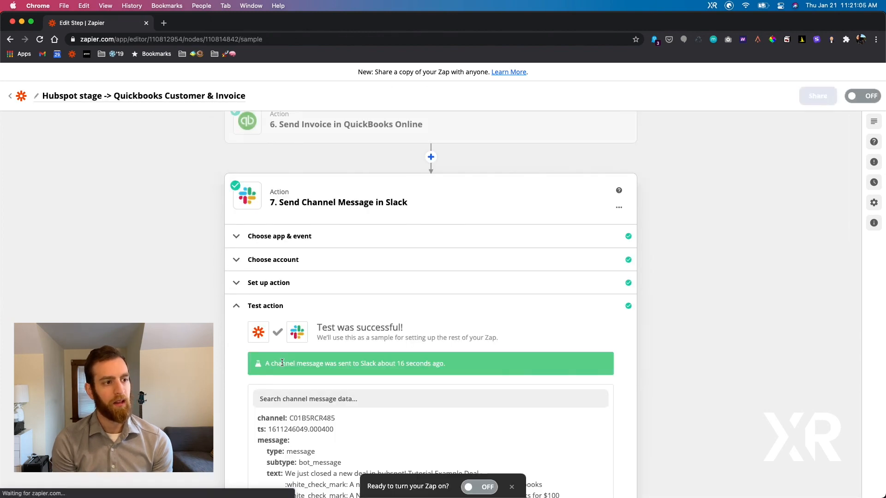
click(288, 390)
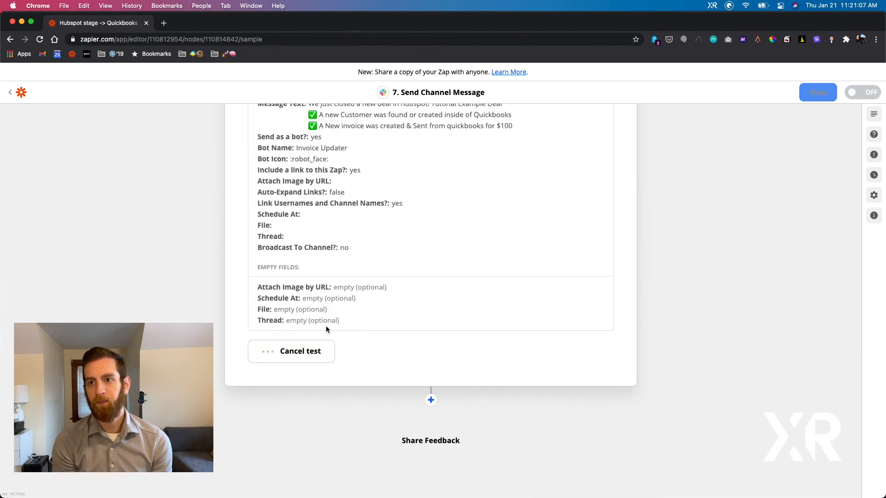
- Bring the Slack window into view, check the Invoice Updater message in #auto_updates, and return to the Zap editor
drag(885, 276, 706, 97)
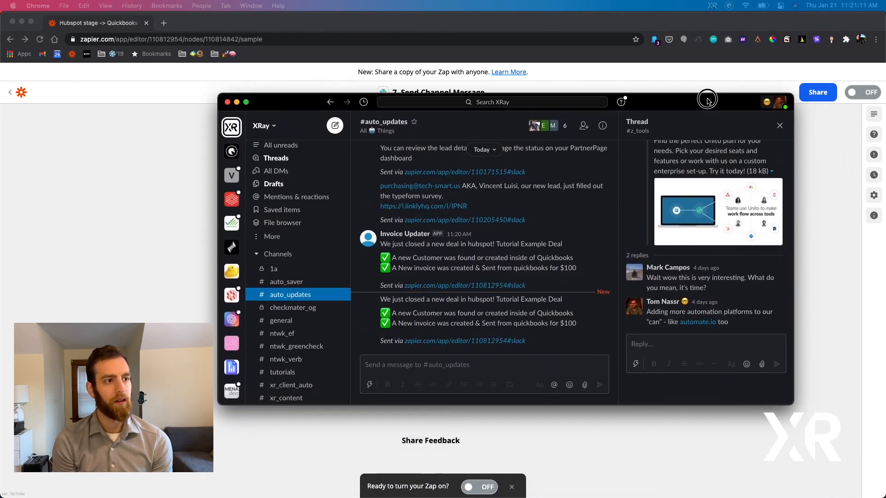
drag(381, 295, 581, 326)
click(546, 327)
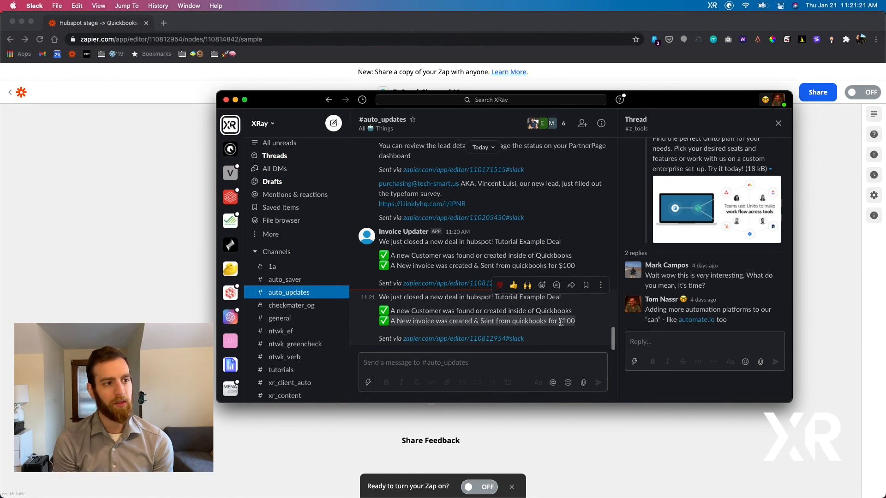
click(88, 243)
scroll(317, 294, up, 2)
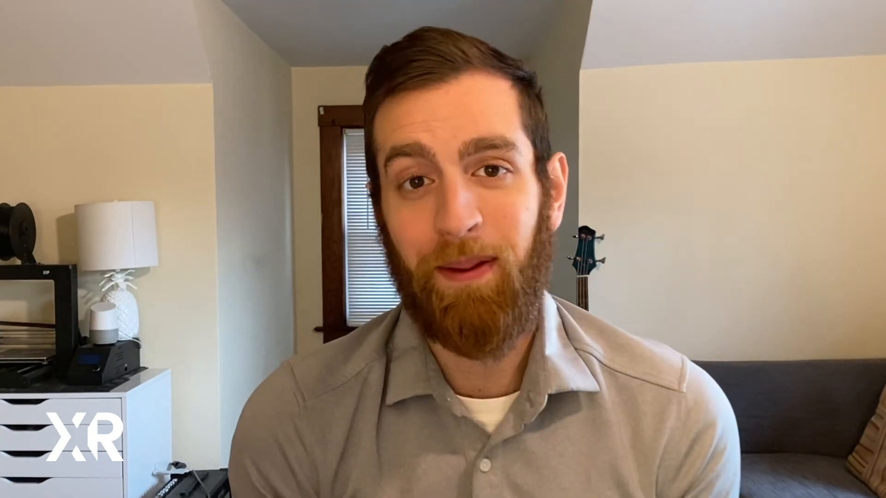